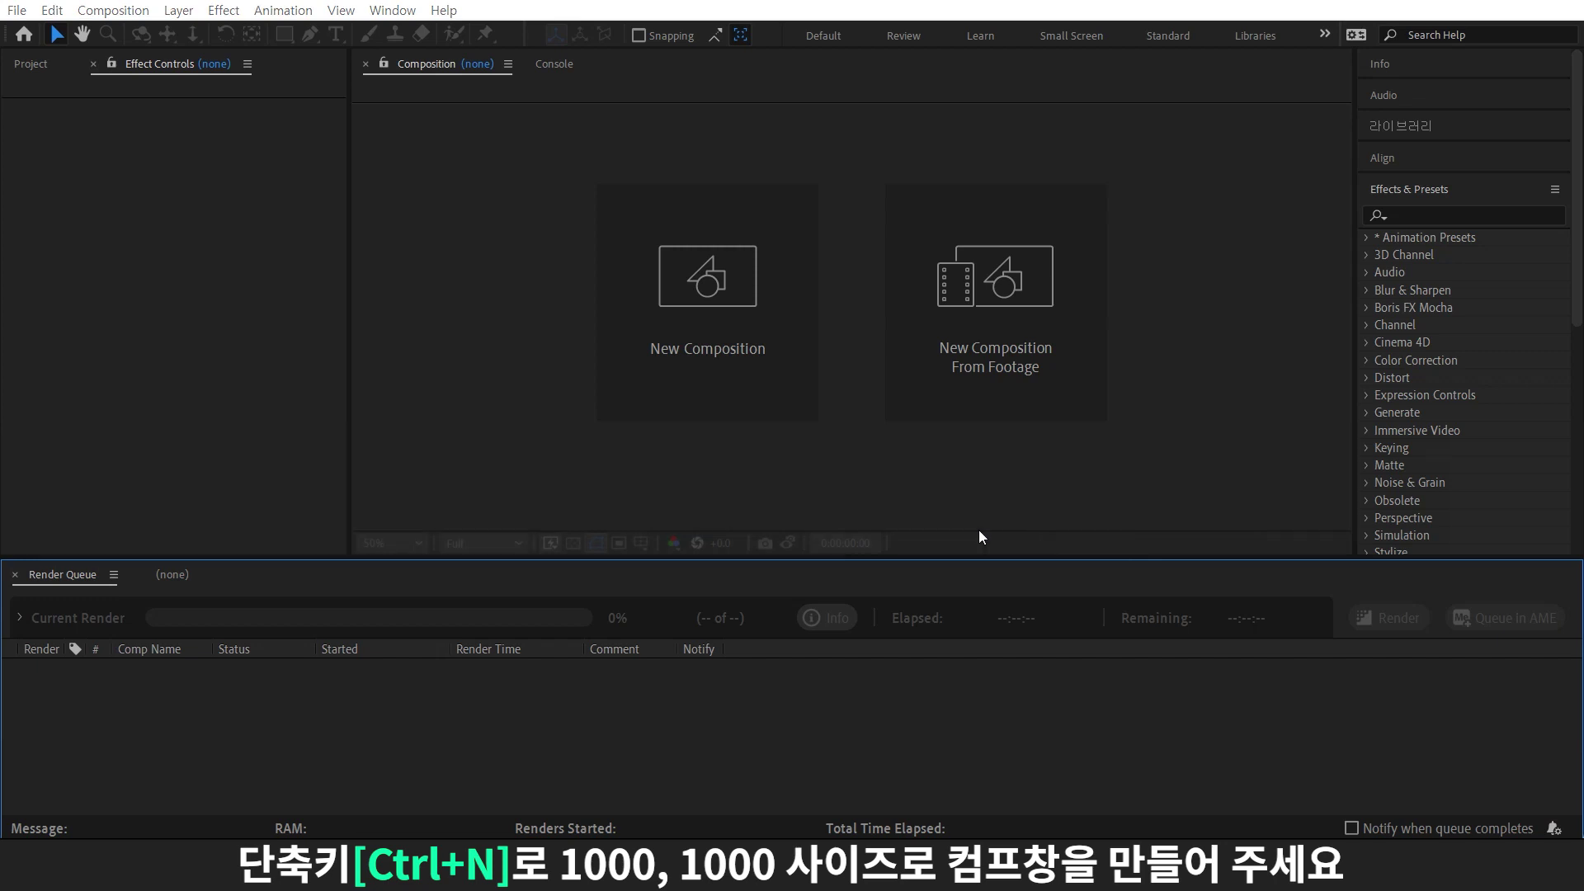
Create a 1000×1000 px composition lasting 10 seconds
key(ctrl+n)
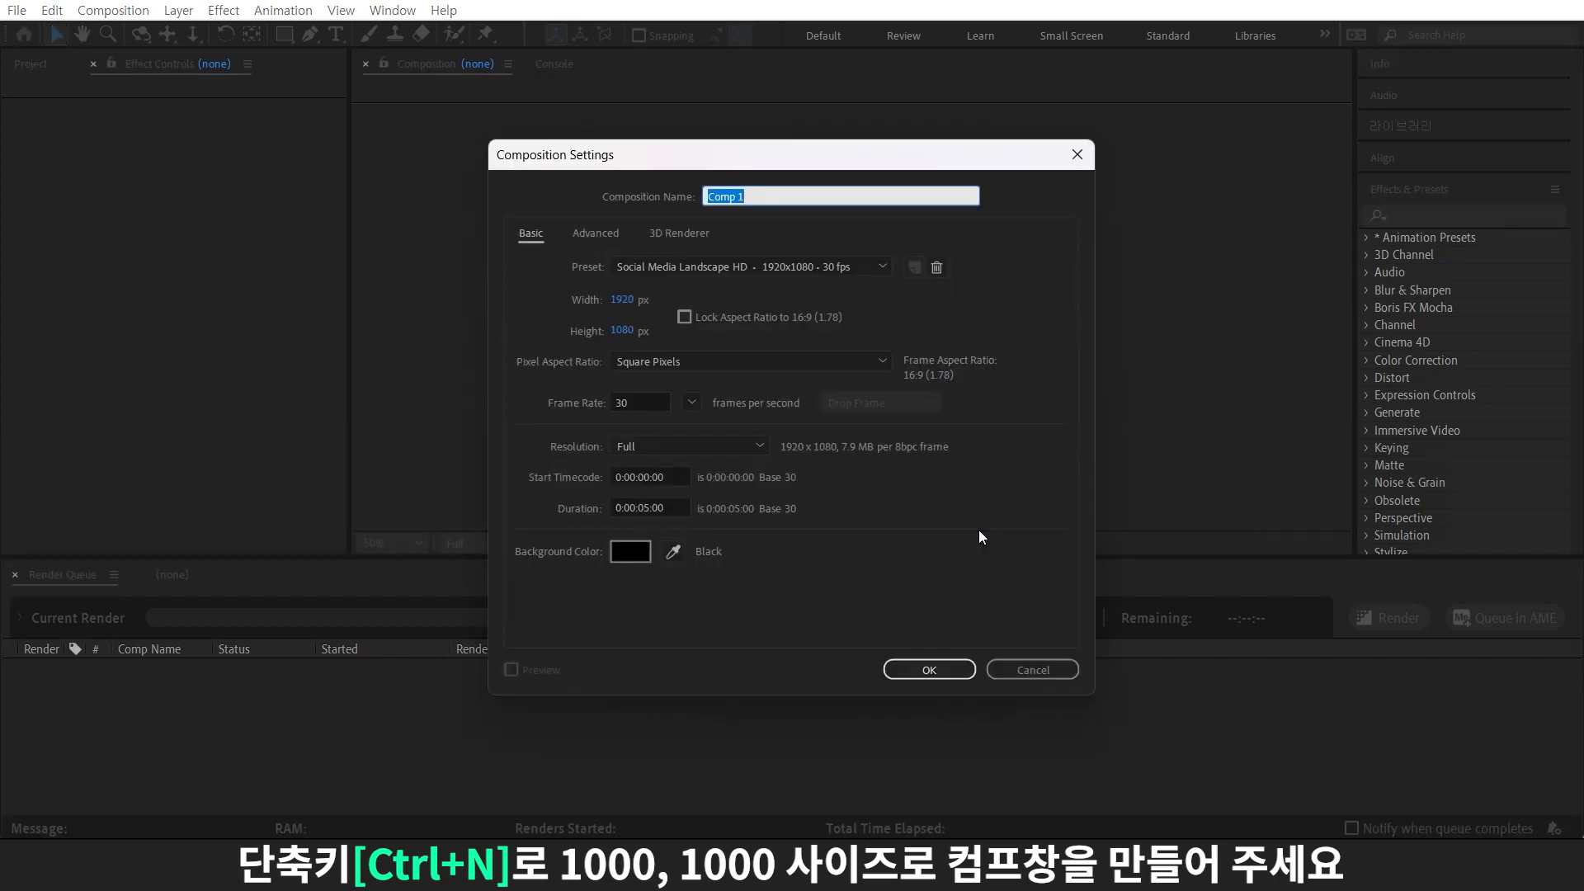
click(622, 300)
text(1000)
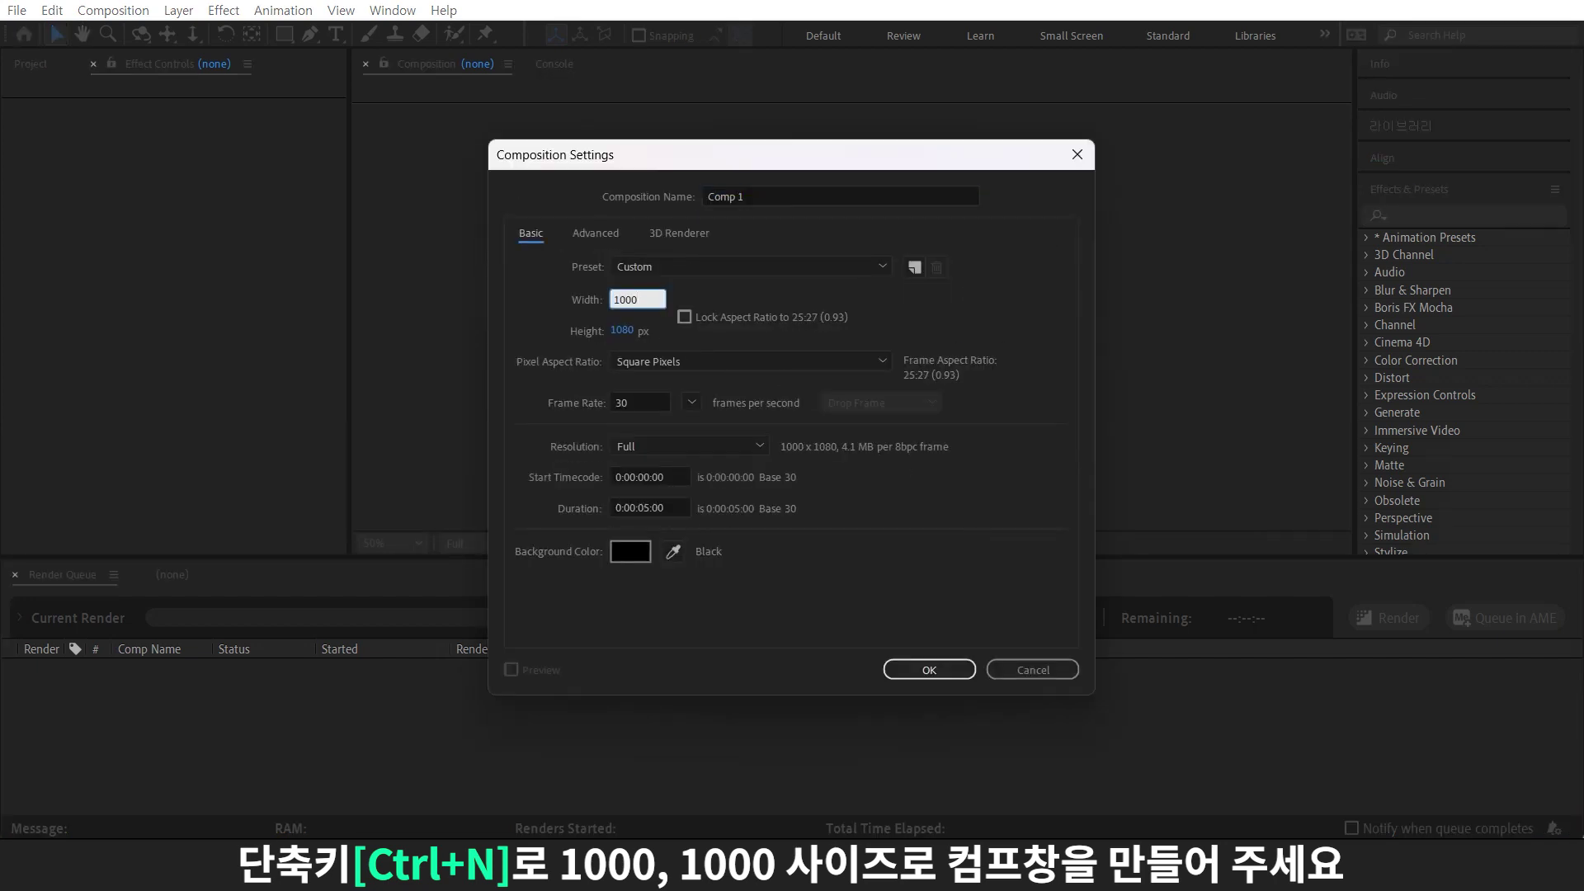
key(Tab)
text(1000)
click(650, 507)
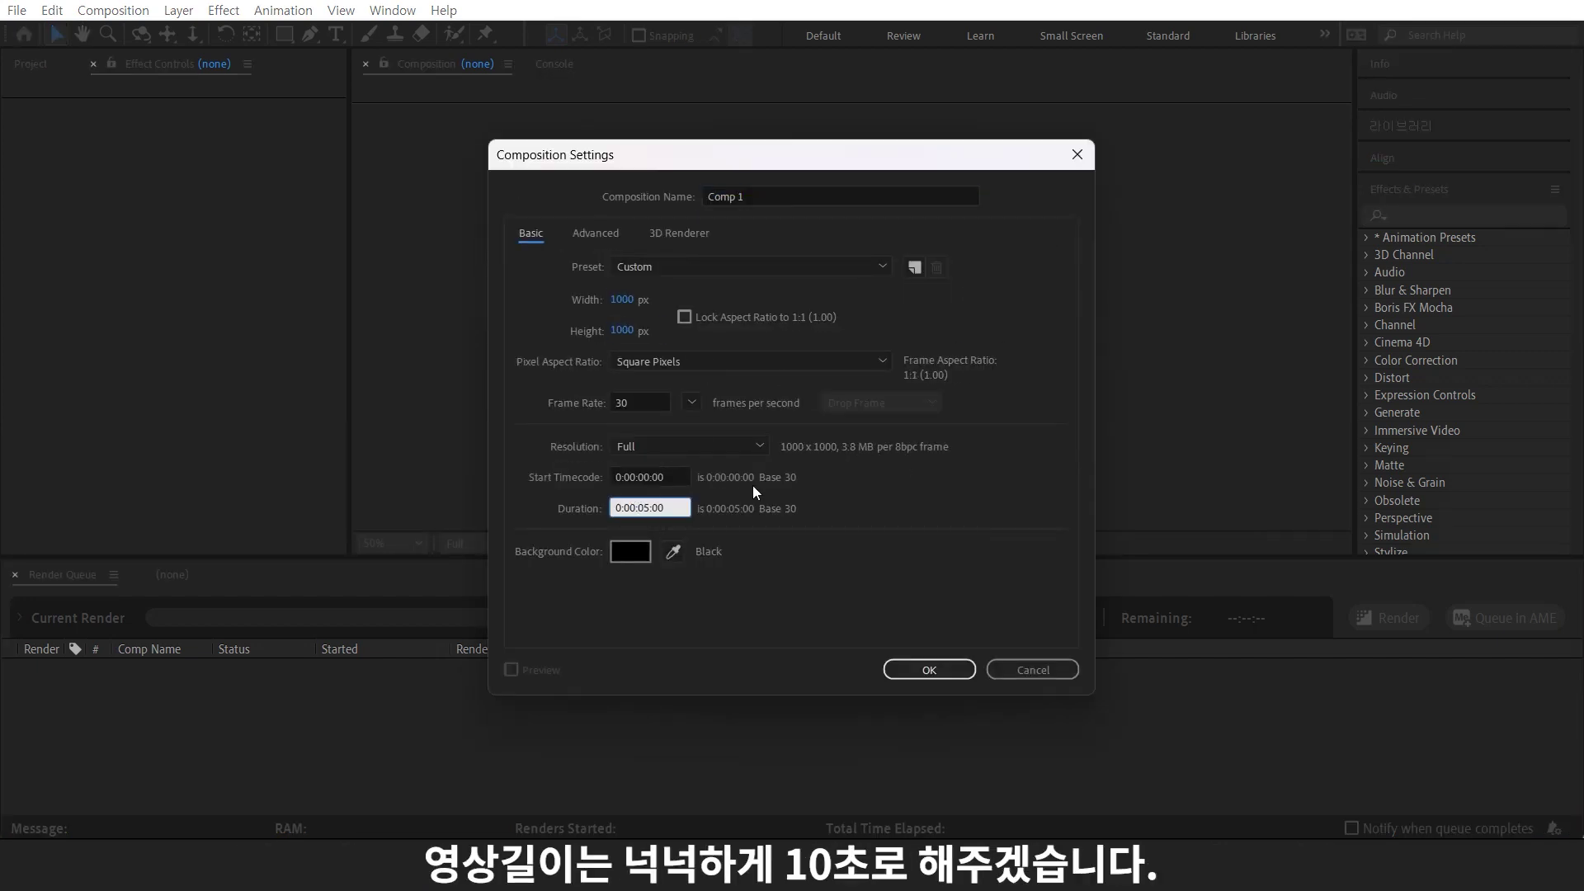
text(1000)
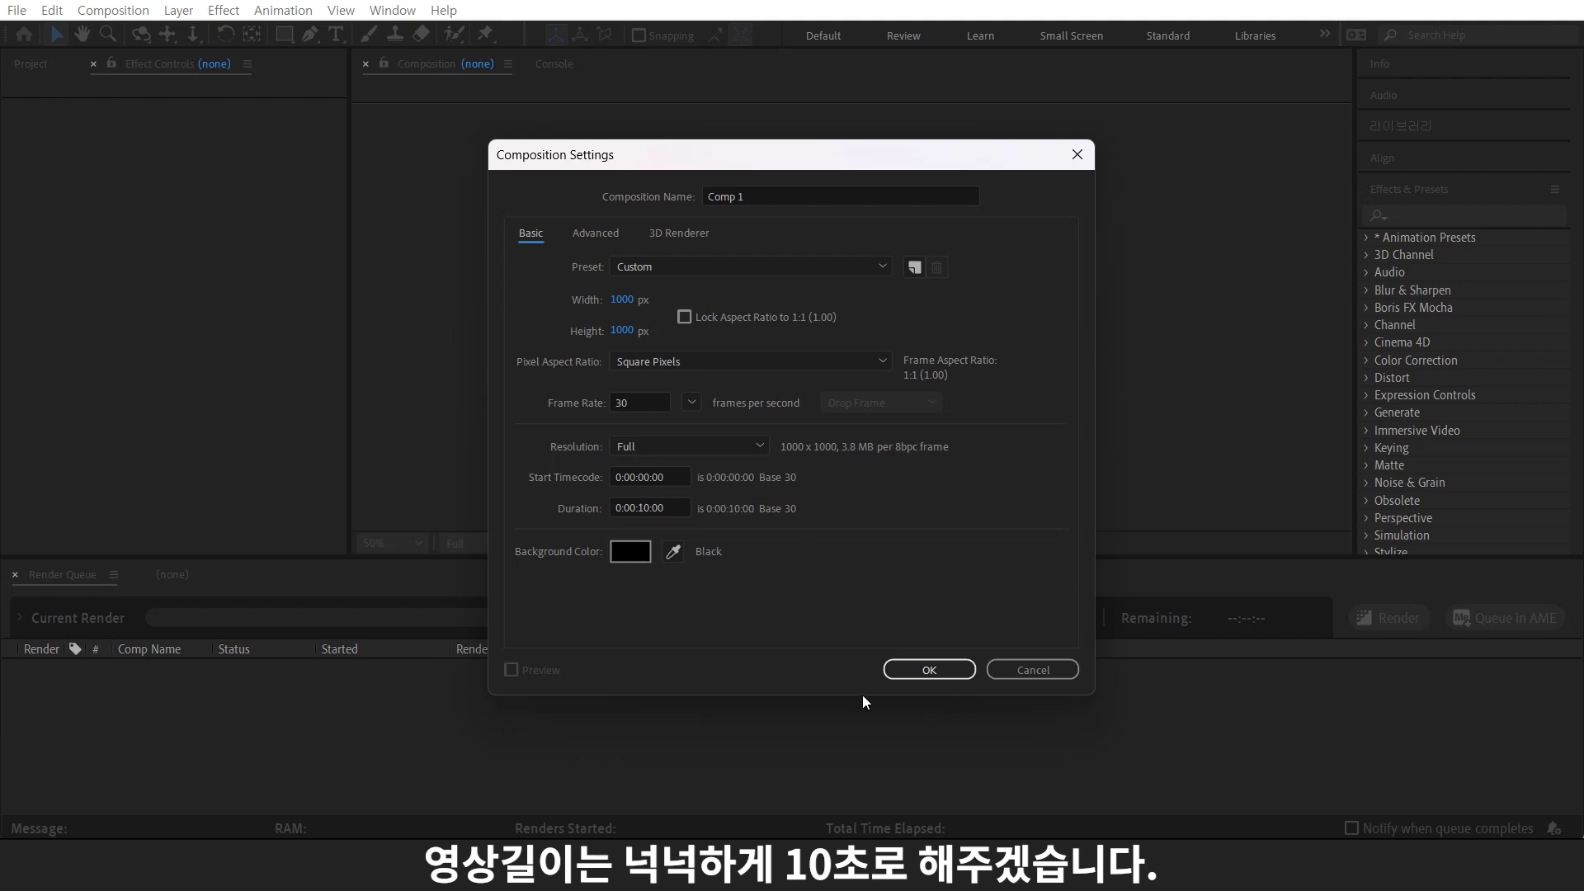
key(Return)
Add a full-frame black solid layer to the composition
key(ctrl+y)
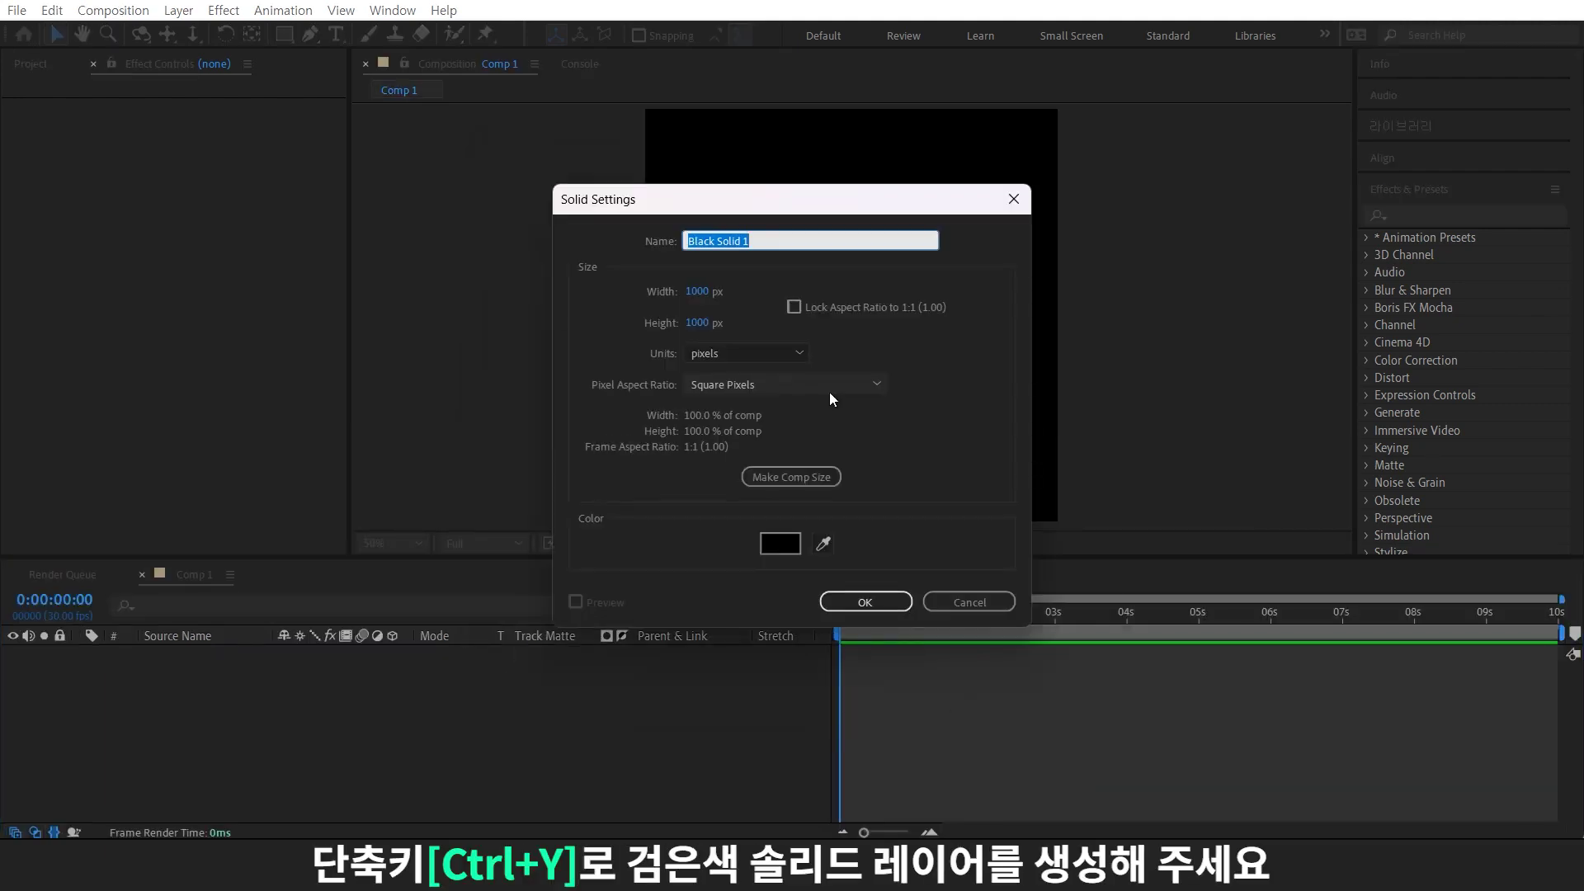
click(788, 544)
click(538, 256)
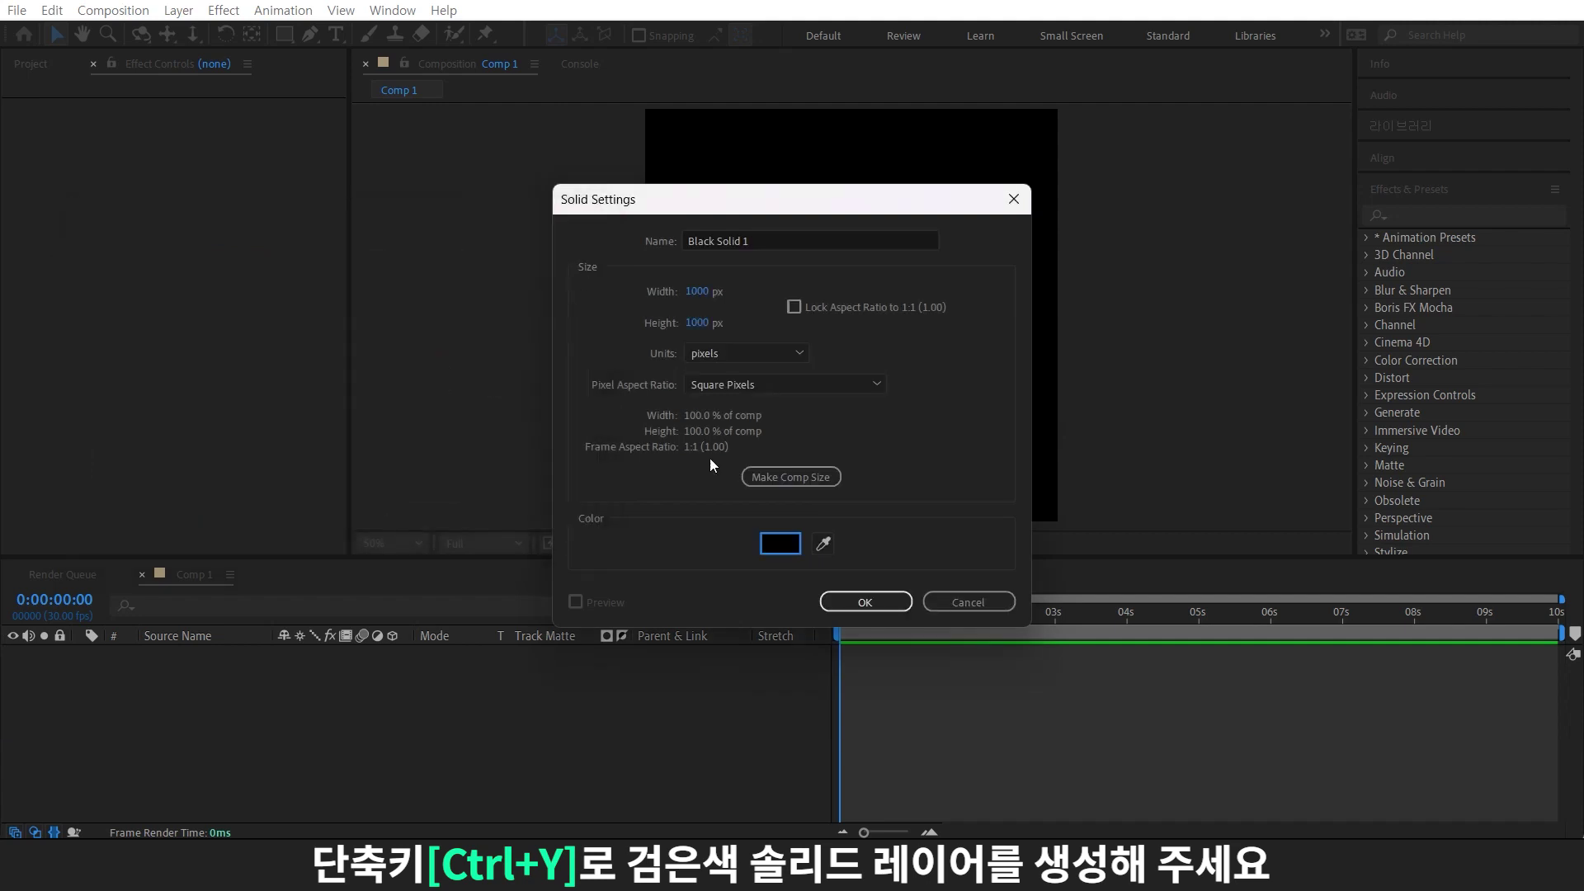
click(858, 602)
Apply Fractal Noise to the black solid with Contrast 500 and Brightness -50
click(1413, 216)
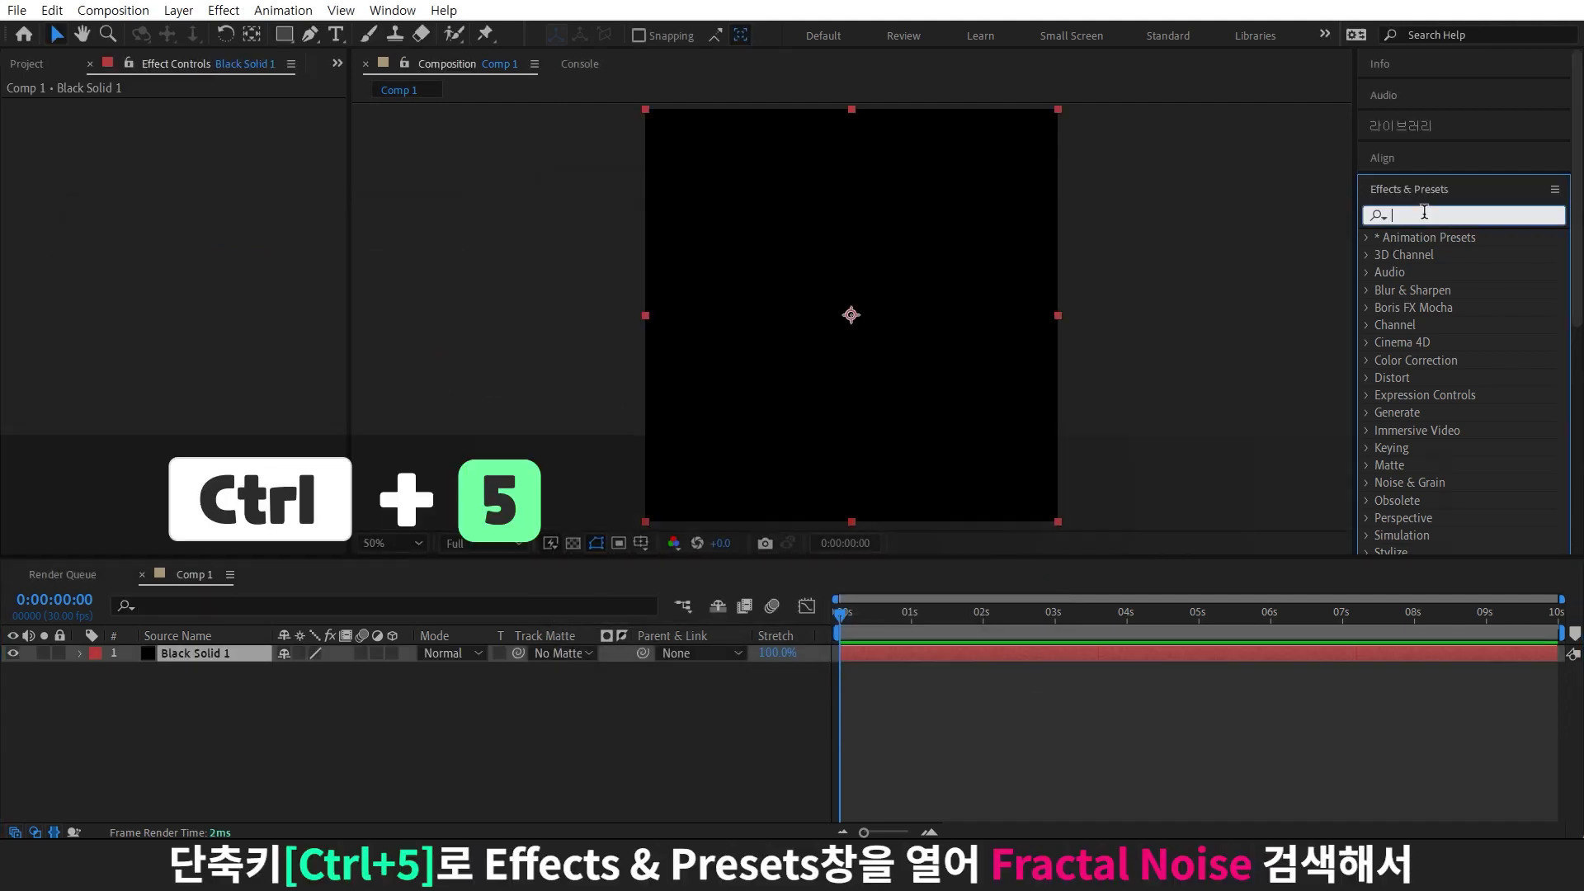
text(noise)
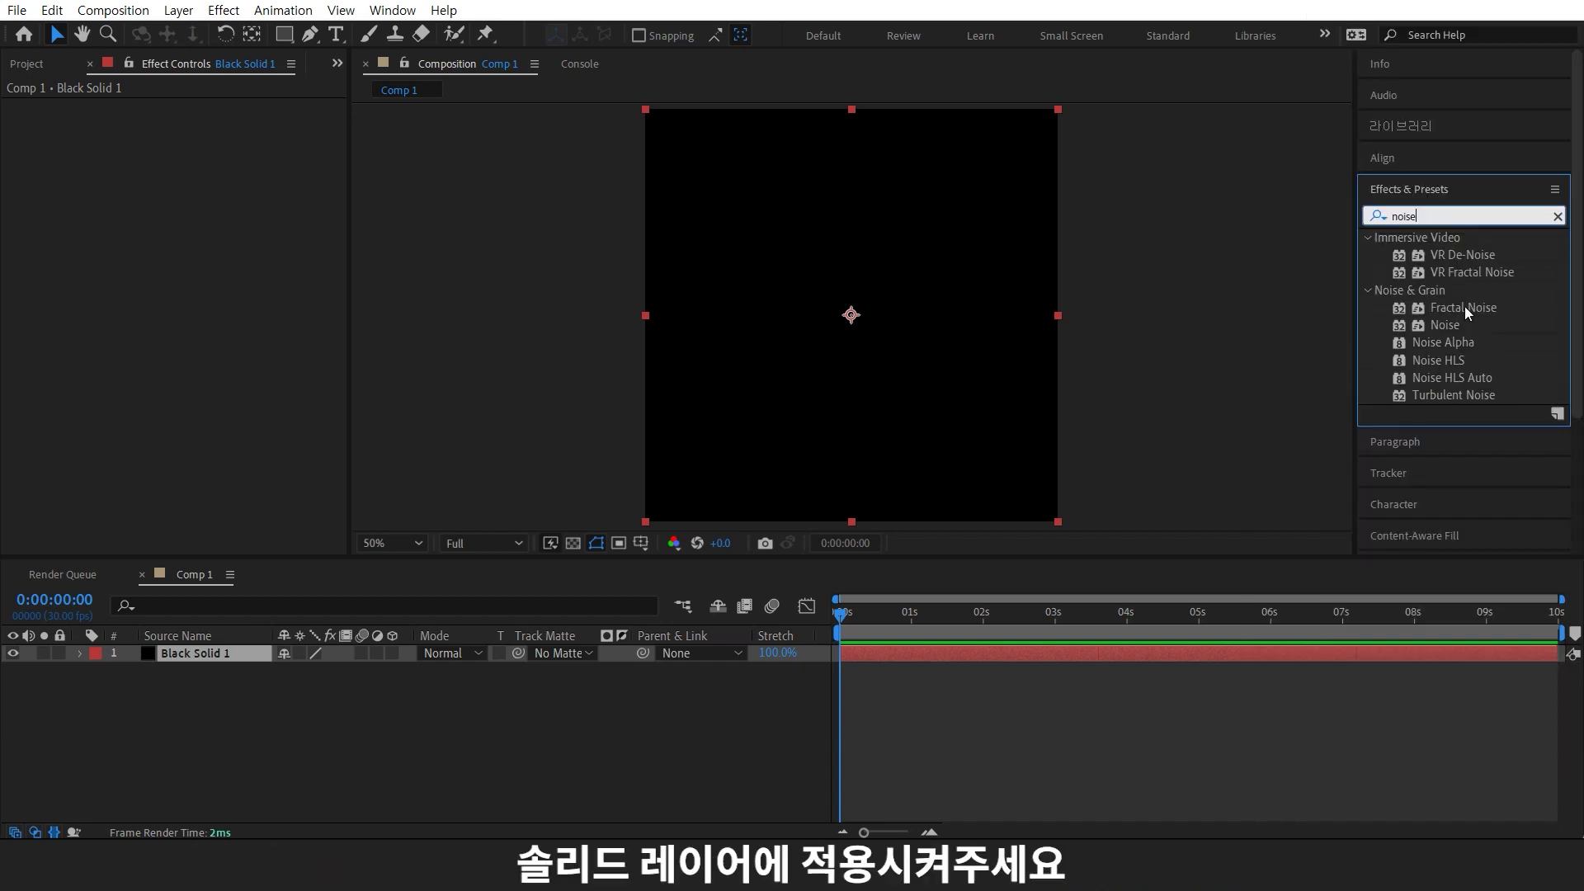
mouse_move(1464, 307)
mouse_down()
mouse_move(315, 669)
mouse_move(241, 662)
mouse_up()
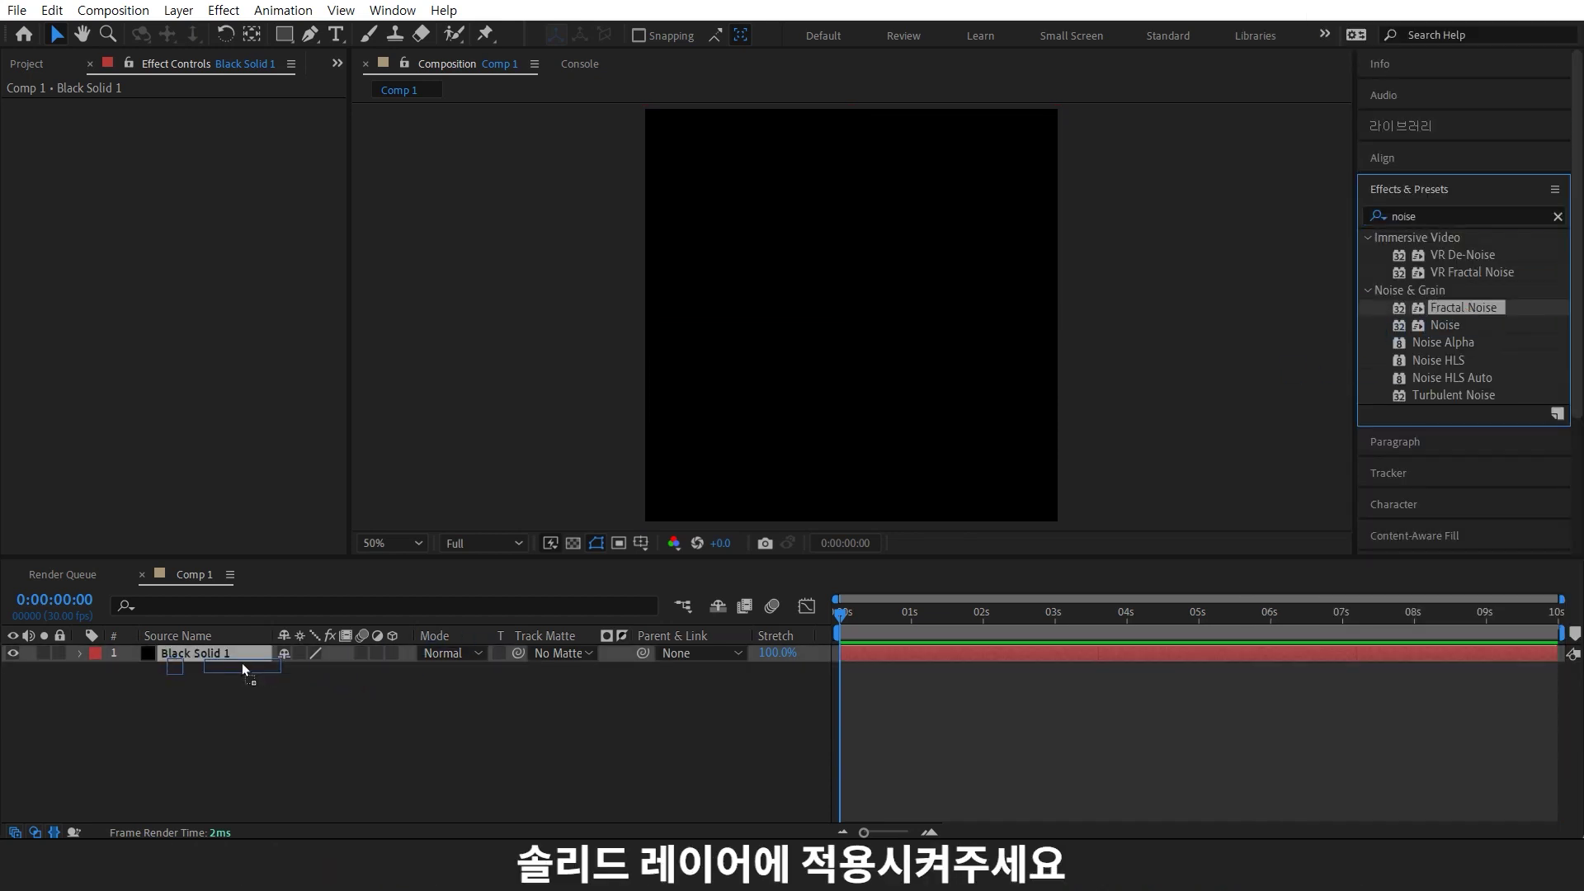
click(301, 222)
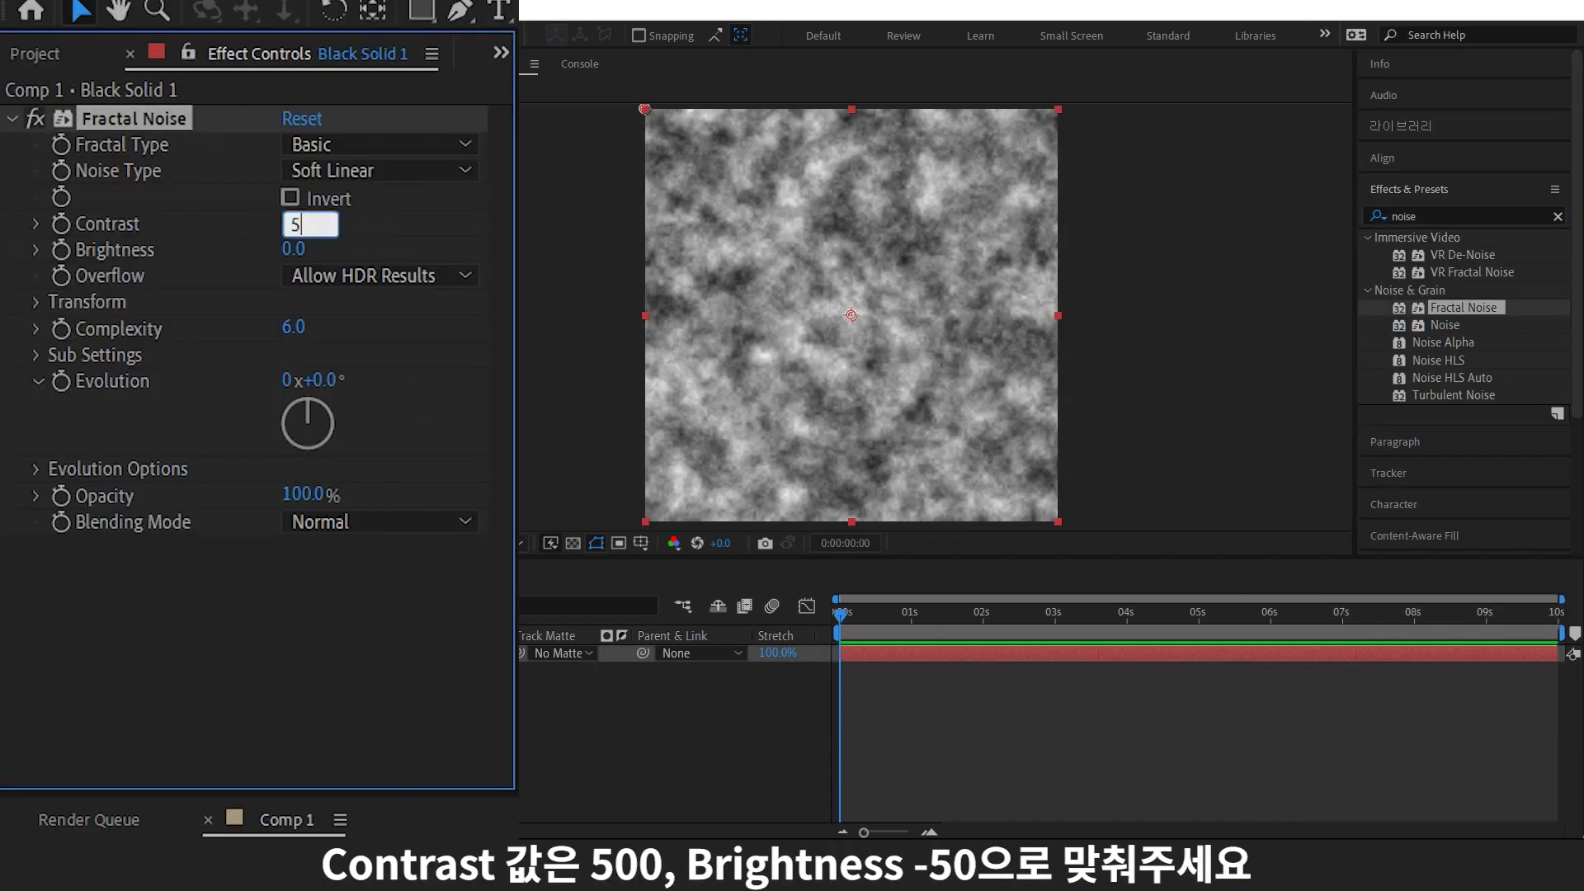
text(500)
key(Tab)
text(-50)
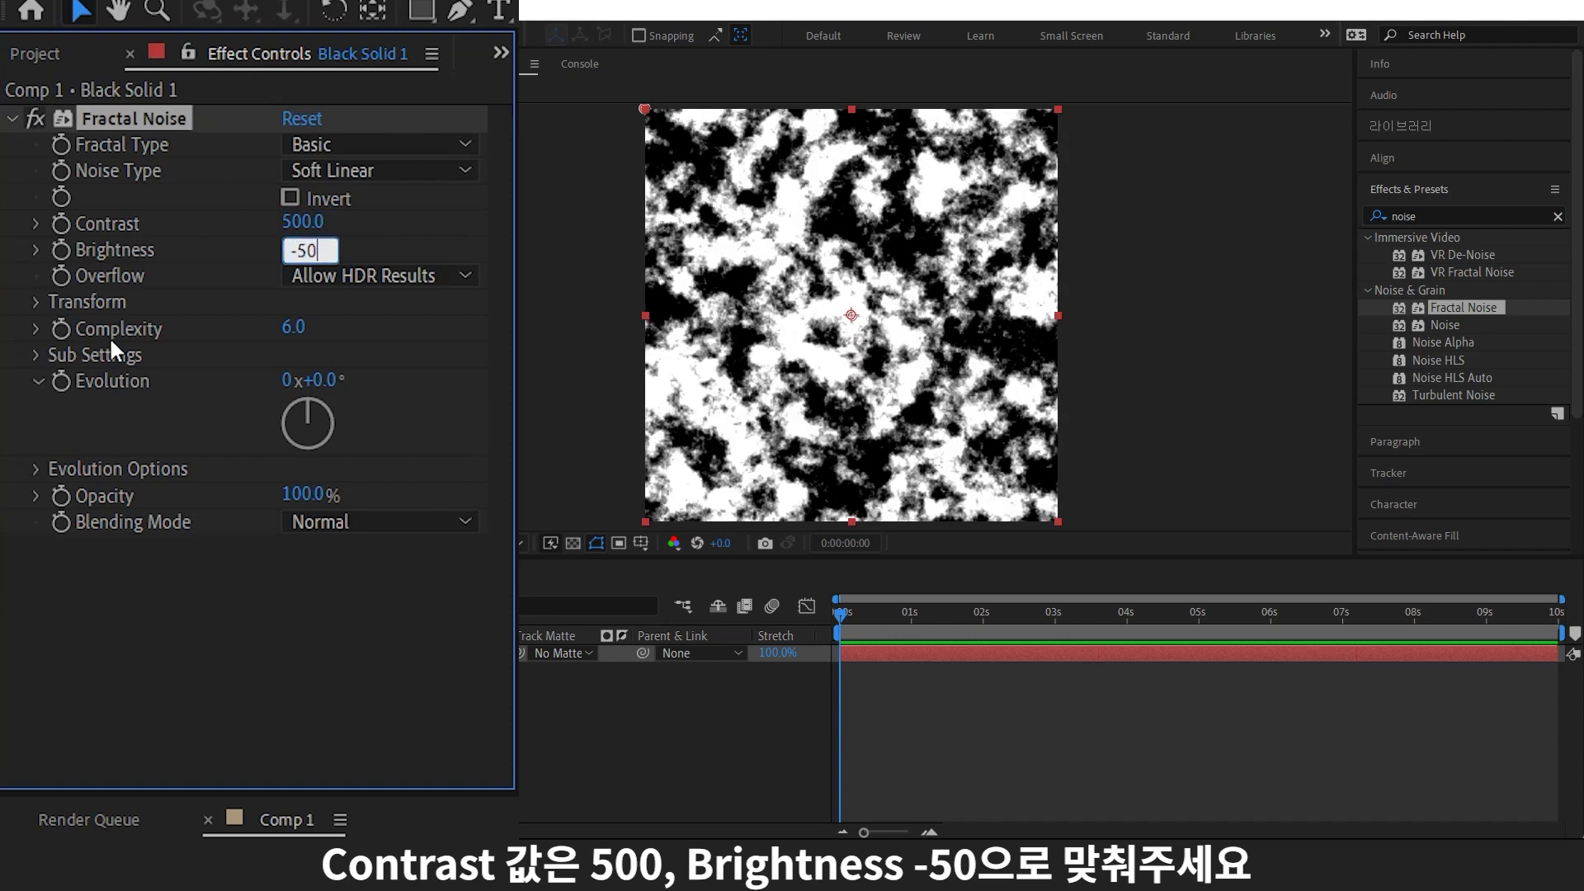
key(Return)
Keyframe Evolution from the first frame to the comp's end and edit its revolutions
click(61, 380)
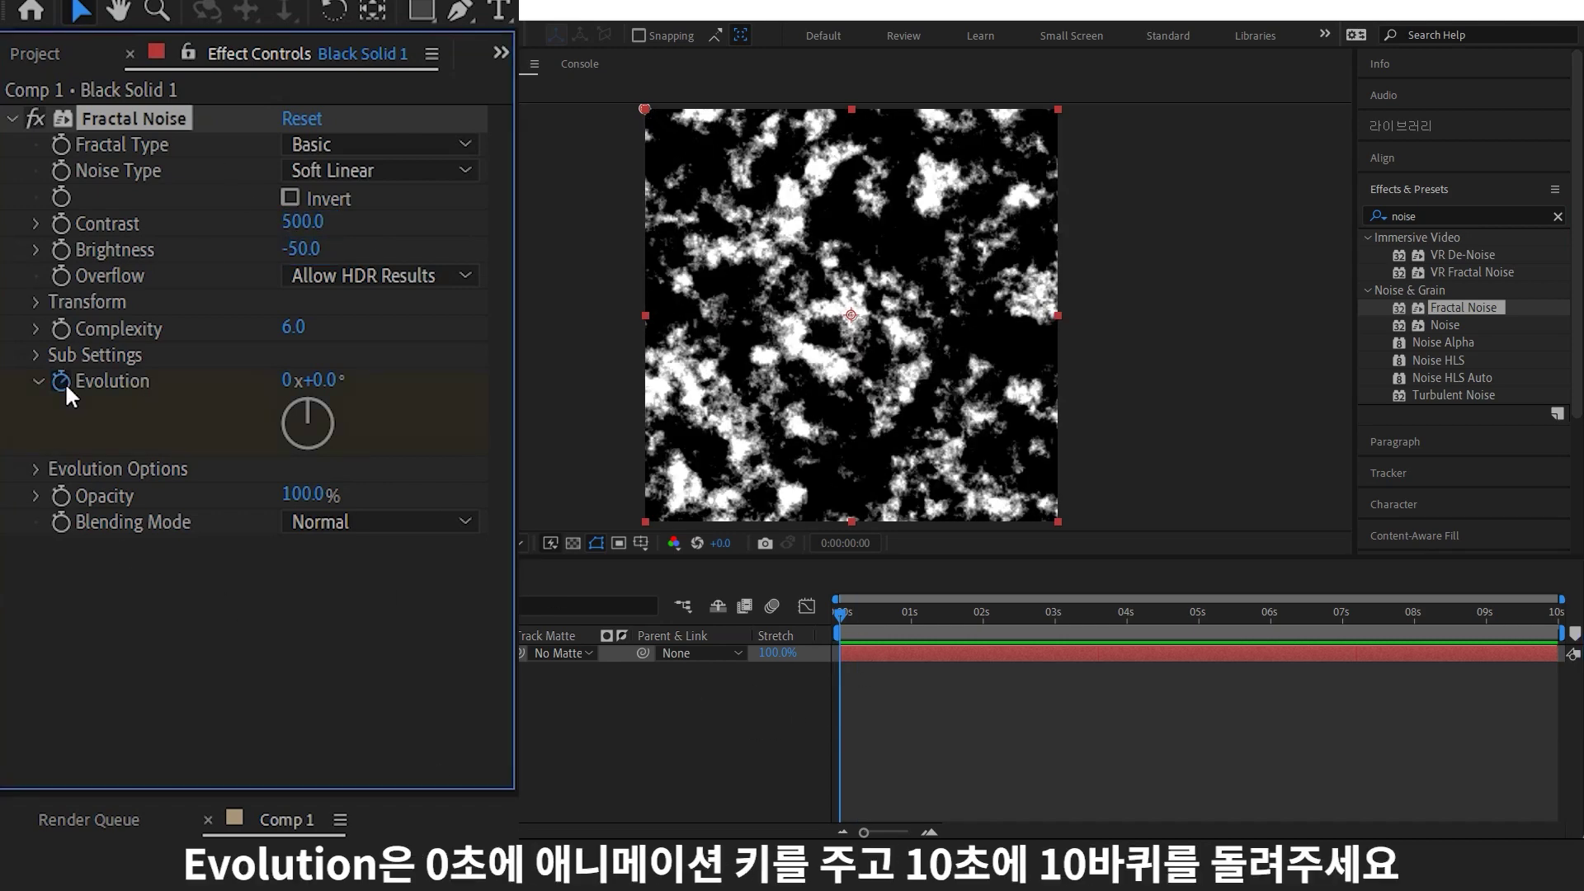
drag(883, 623, 1557, 615)
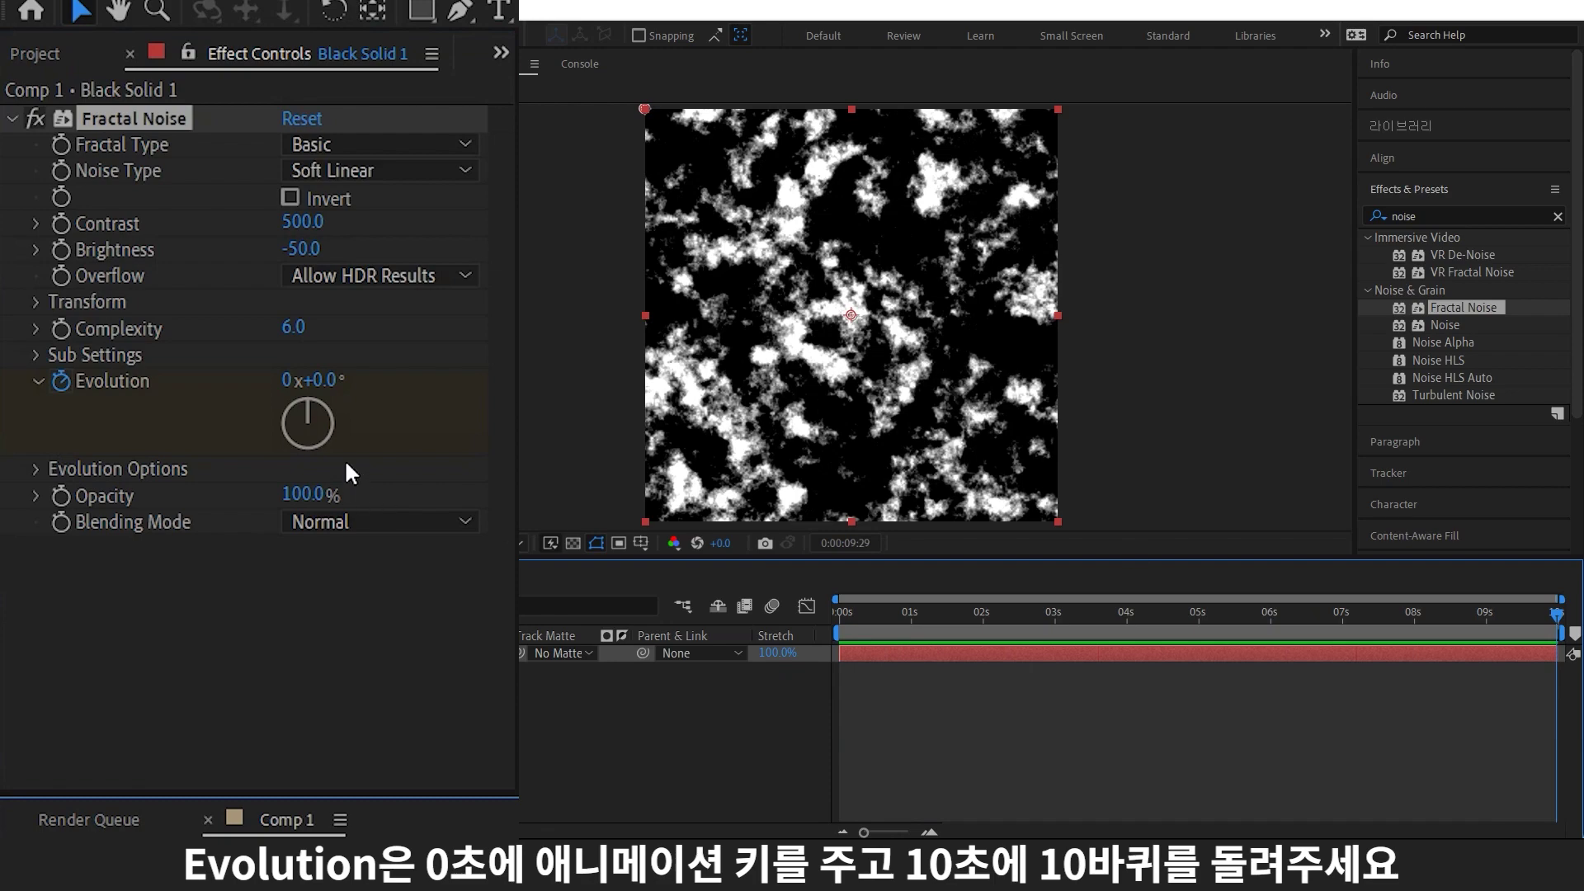
click(288, 384)
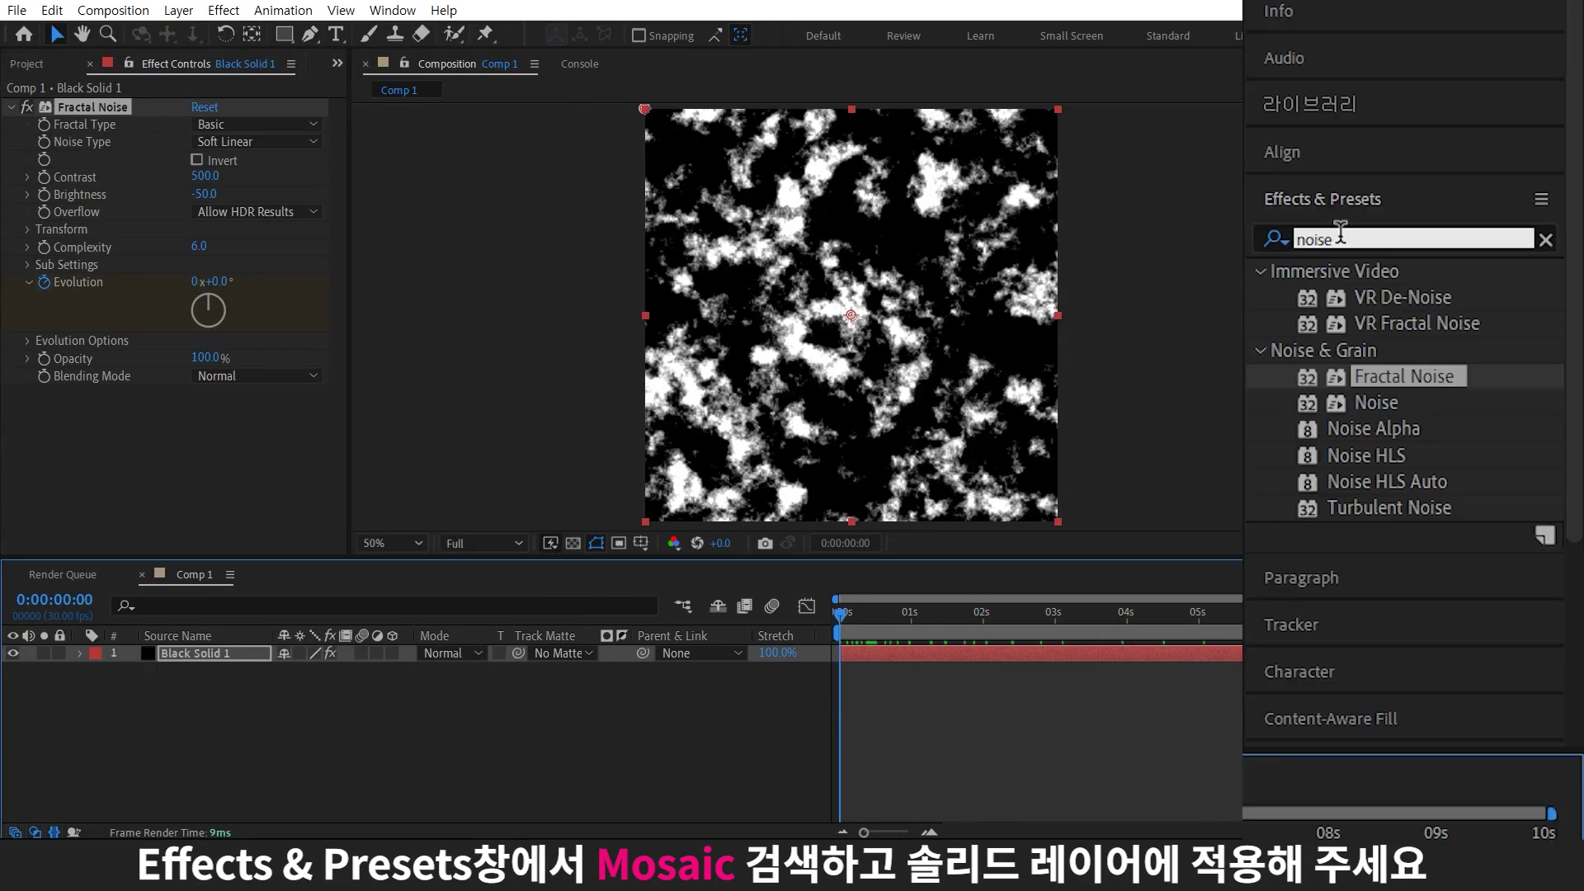
Apply Mosaic to the noise solid with Horizontal and Vertical Blocks both at 20
click(1341, 237)
text(mos)
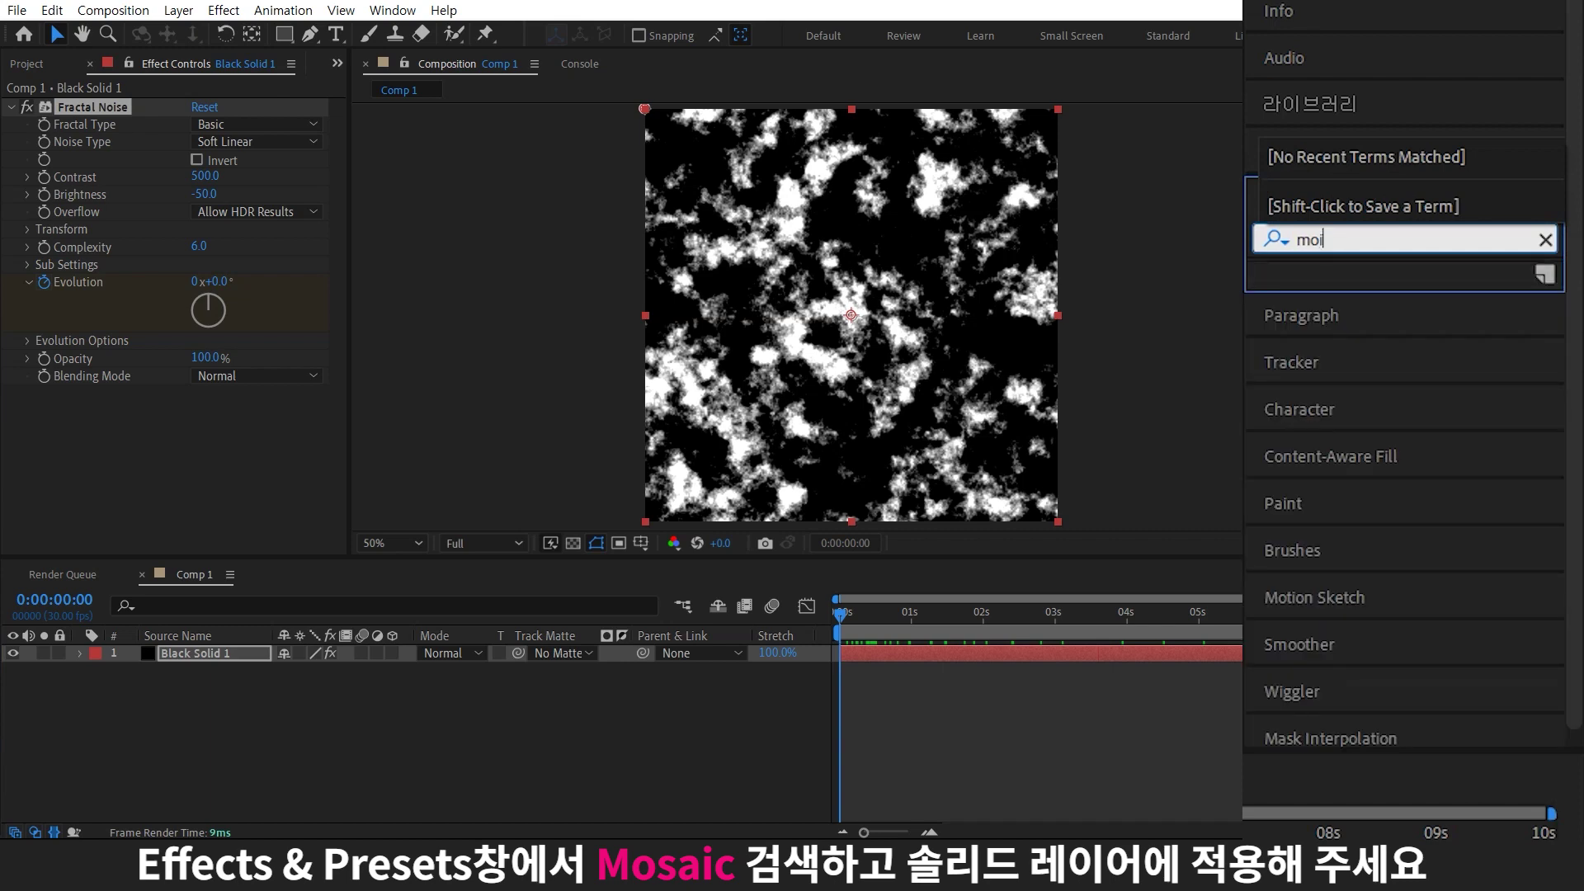
drag(1357, 297, 211, 518)
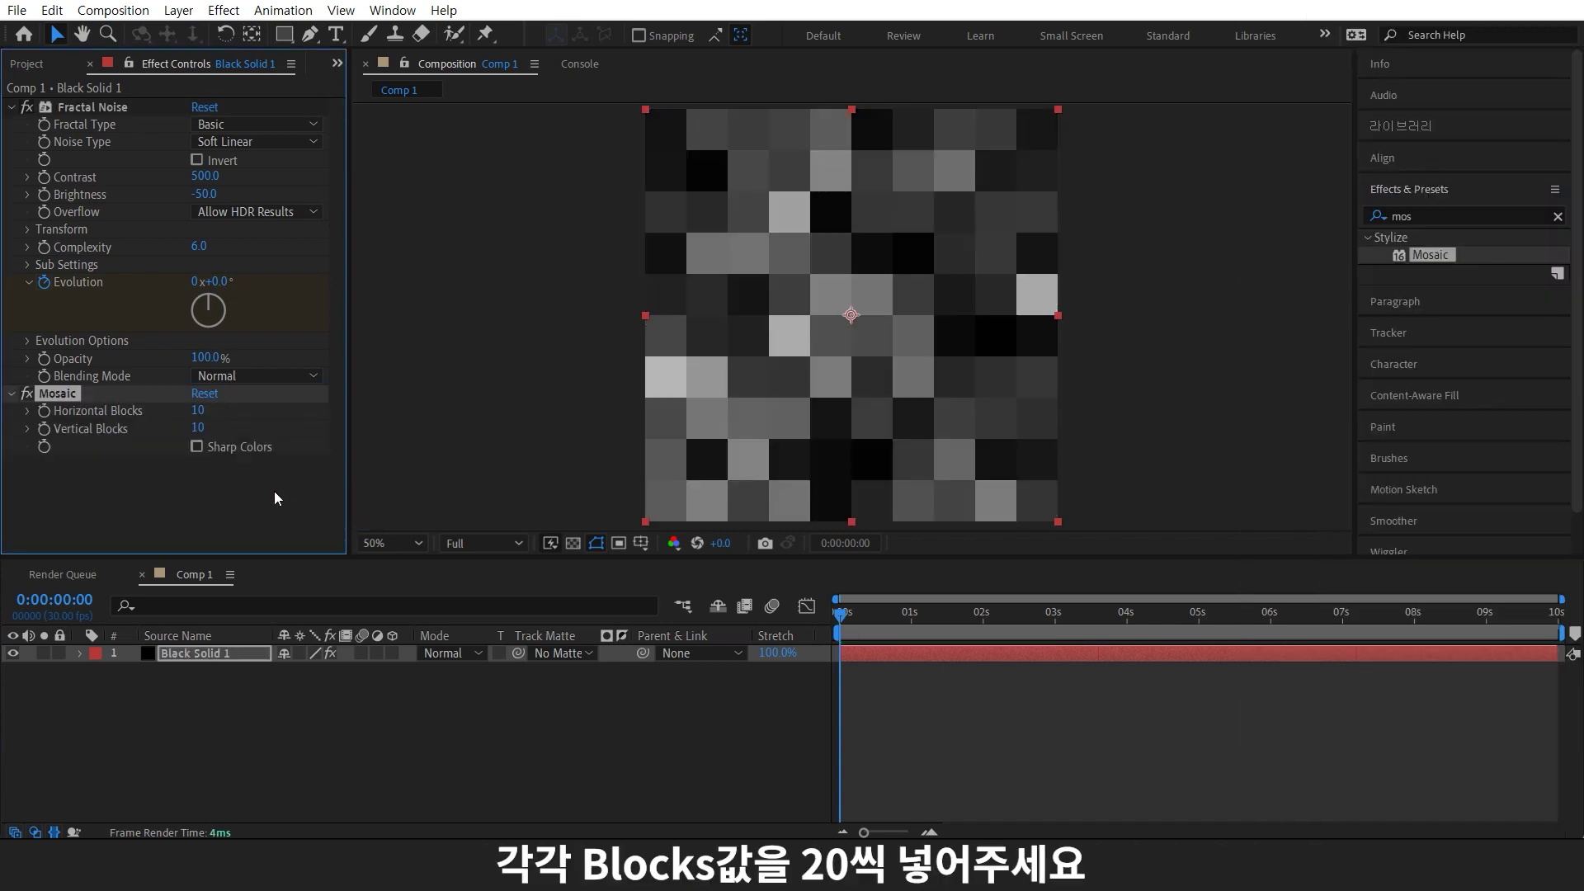
click(201, 410)
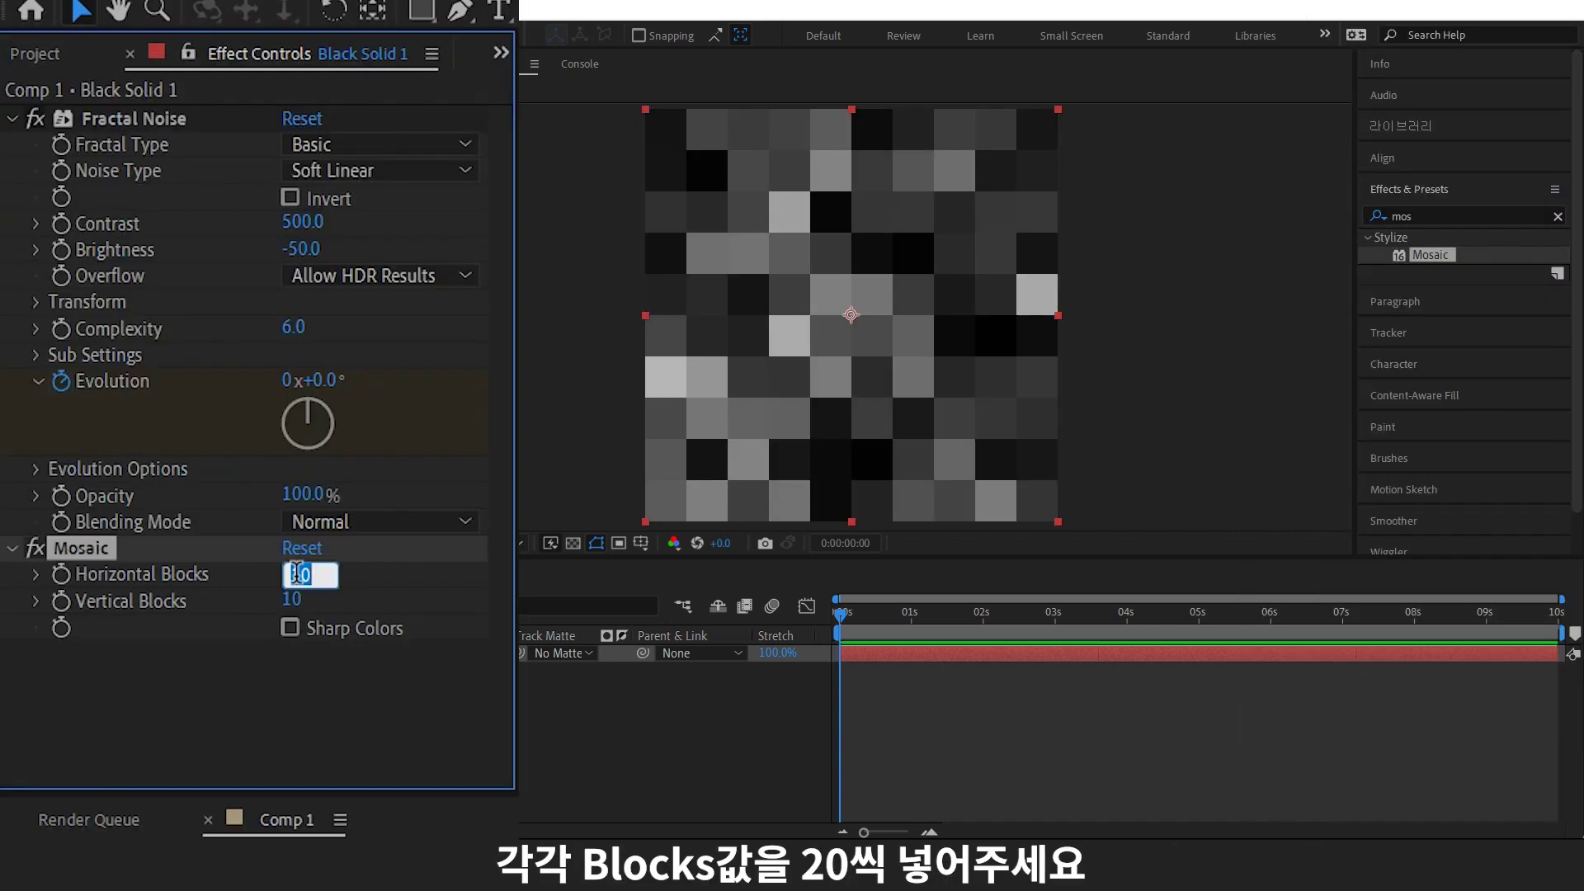
text(20)
key(Return)
click(306, 600)
text(20)
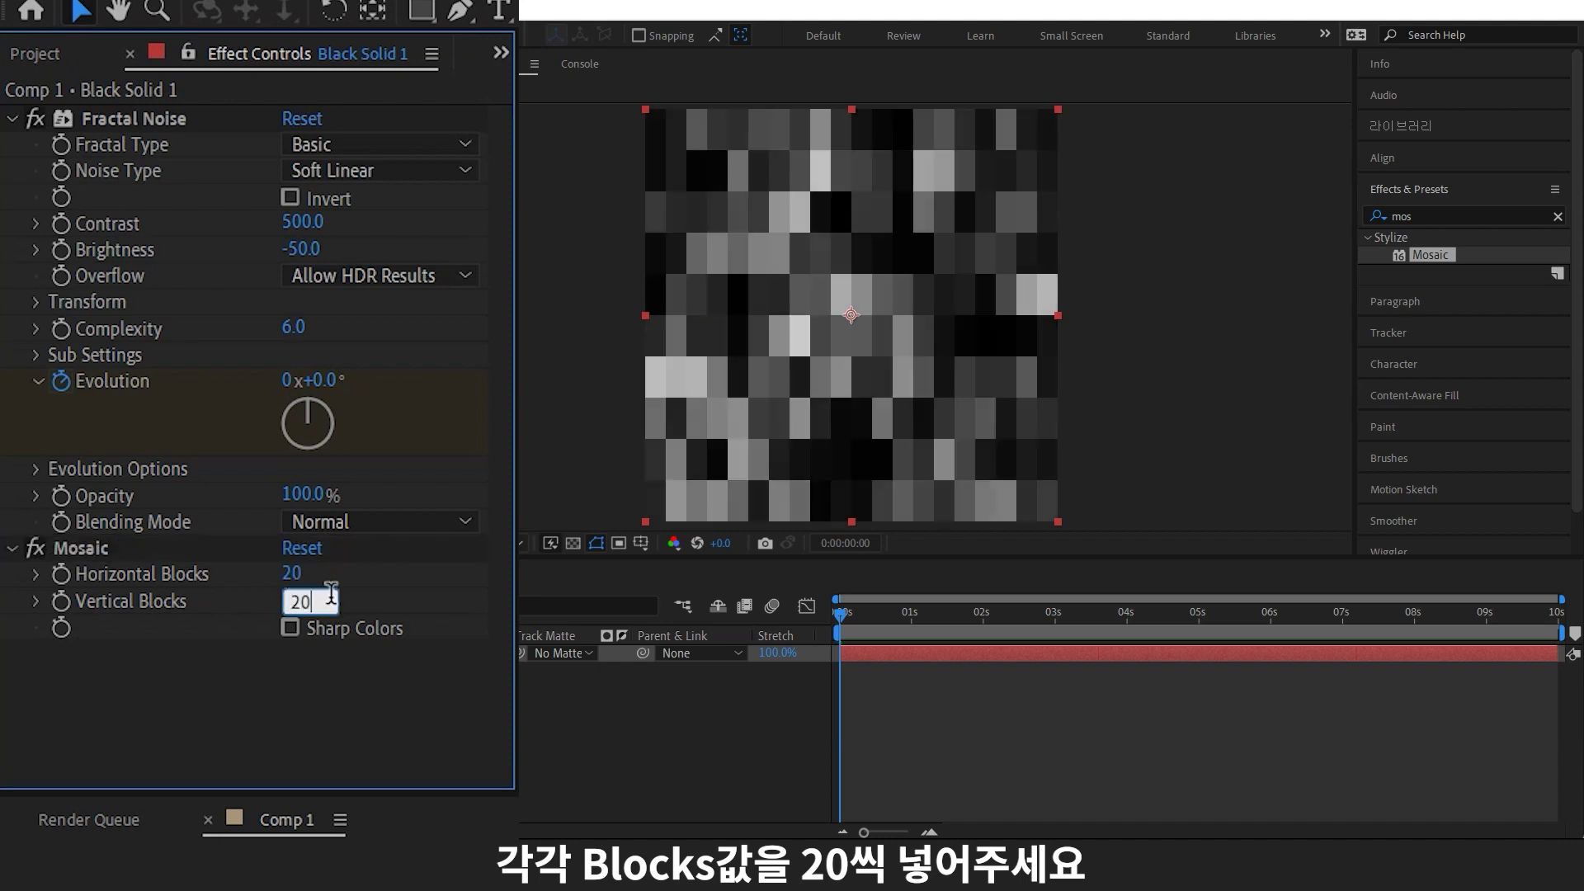
key(Return)
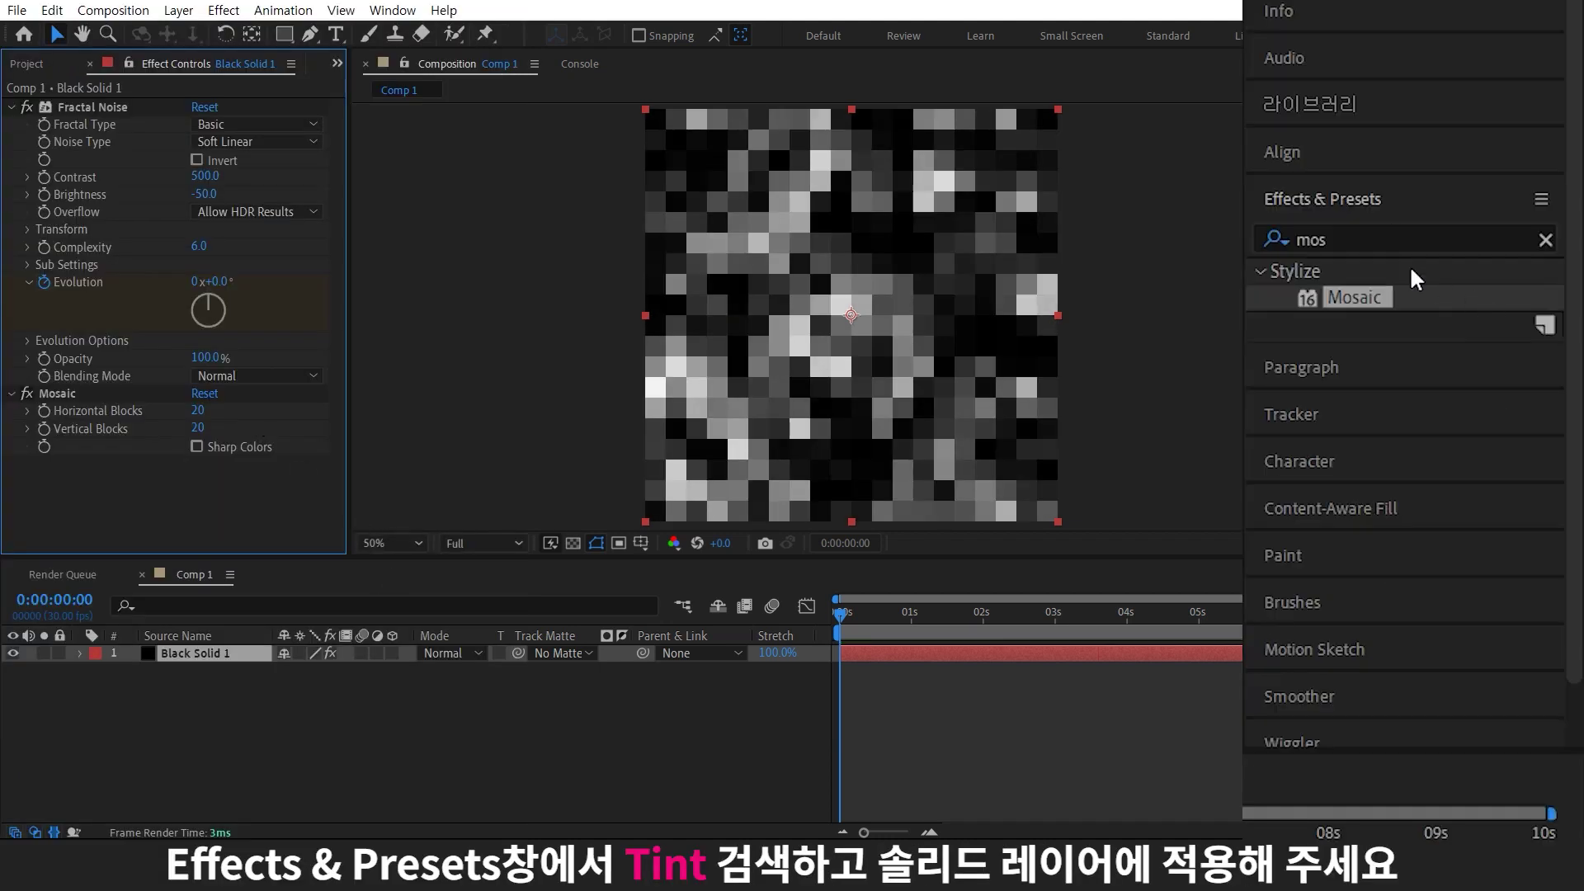
Apply Tint to the solid with Map White To set to a teal-green
click(1403, 239)
text(tint)
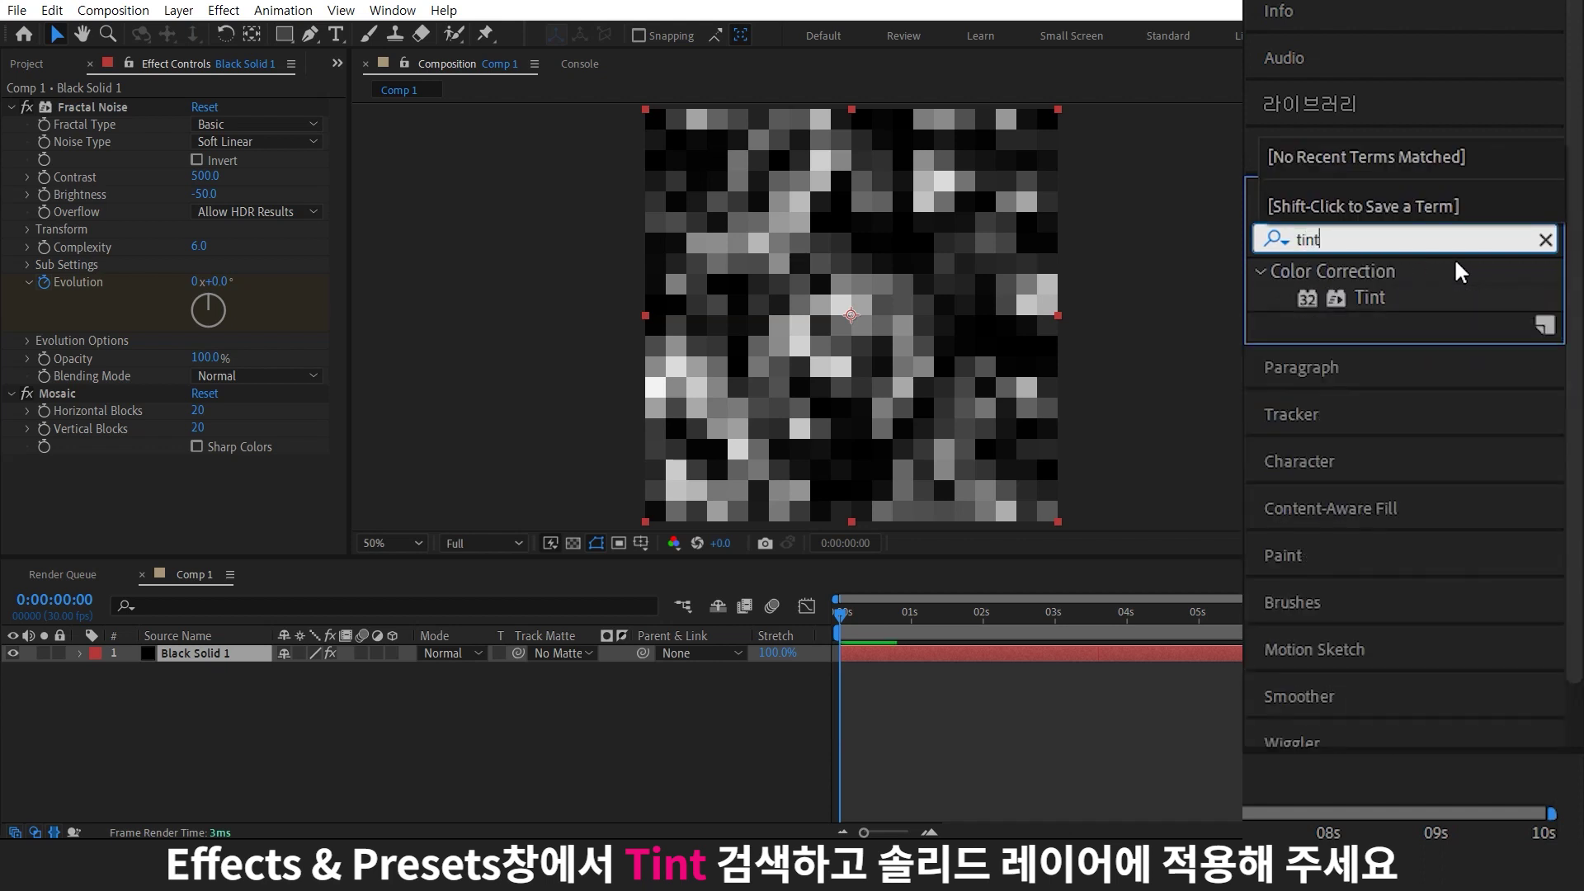
drag(1370, 297, 264, 498)
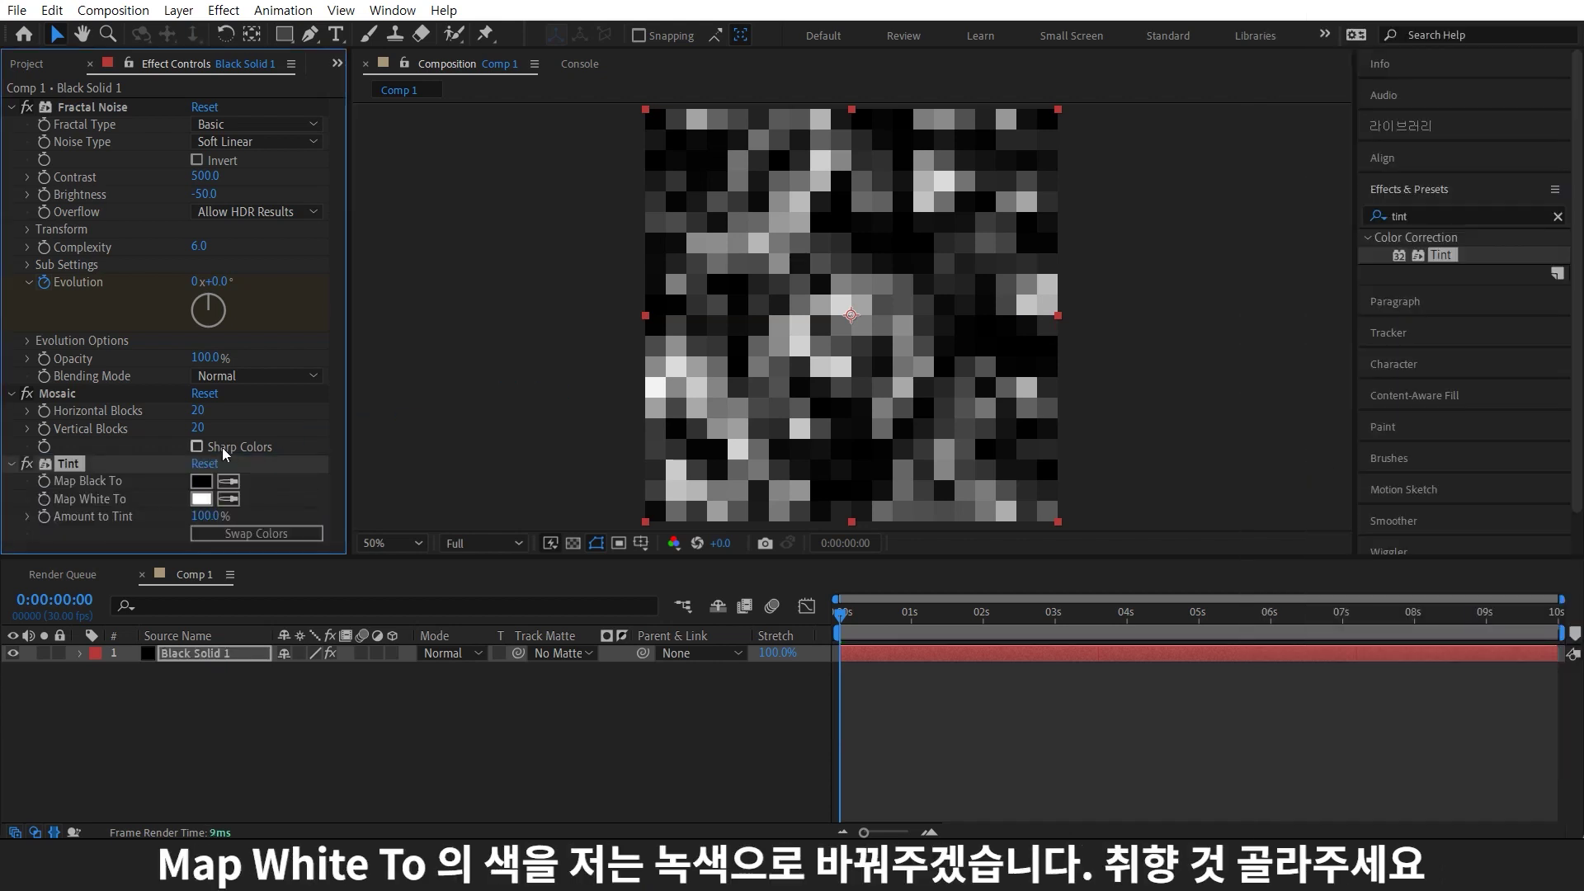
click(201, 498)
click(377, 393)
mouse_move(330, 367)
mouse_down()
mouse_move(380, 361)
mouse_move(368, 368)
mouse_up()
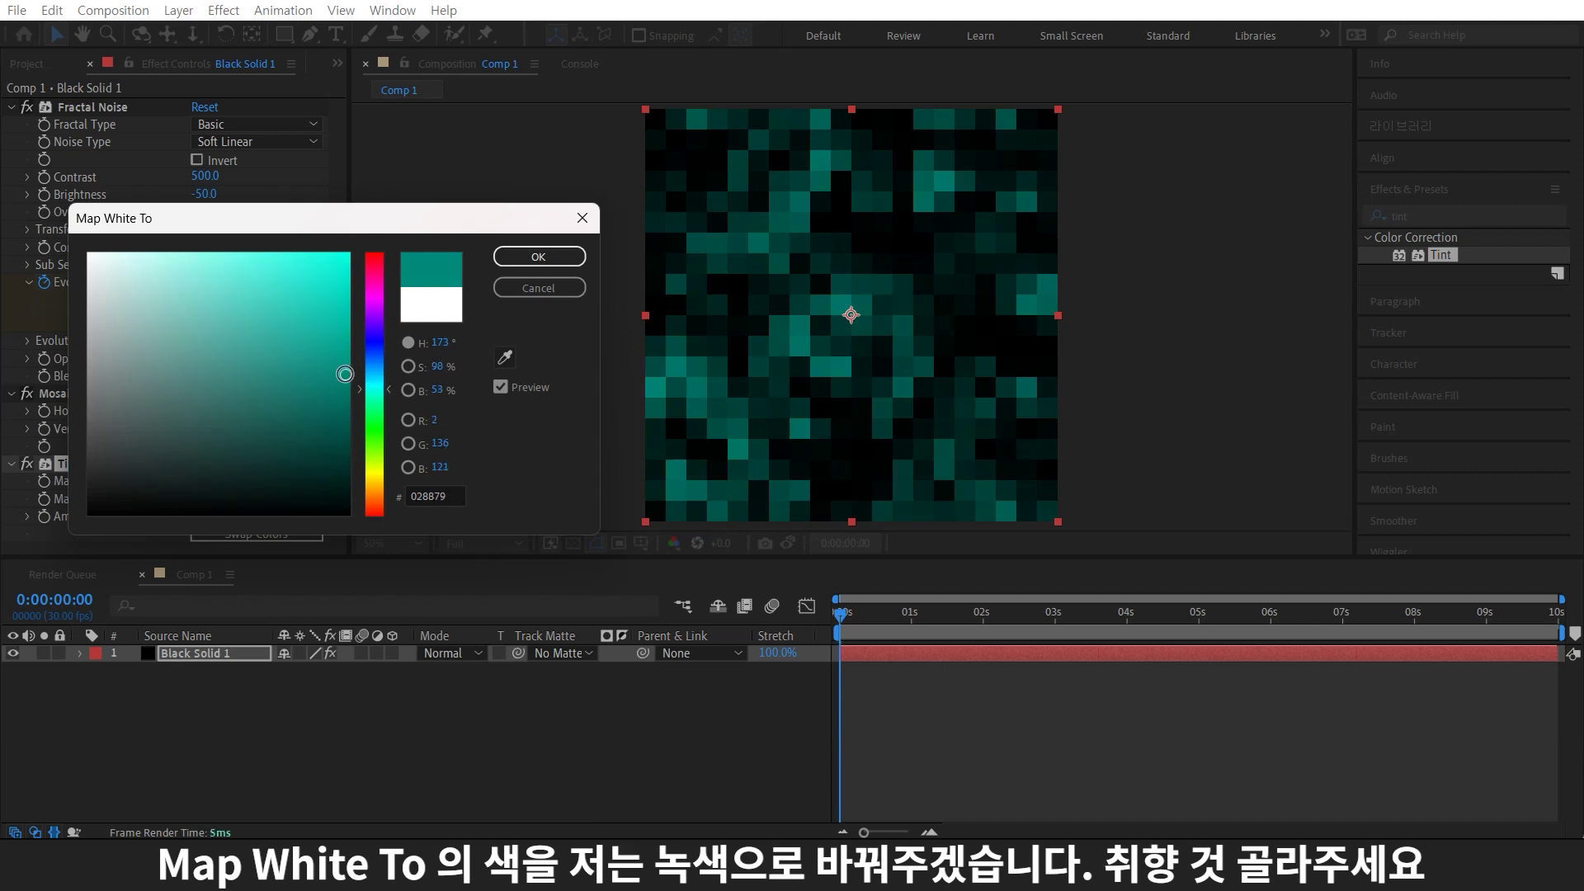
Add a white '1' text layer and pre-compose it
key(ctrl+t)
click(800, 351)
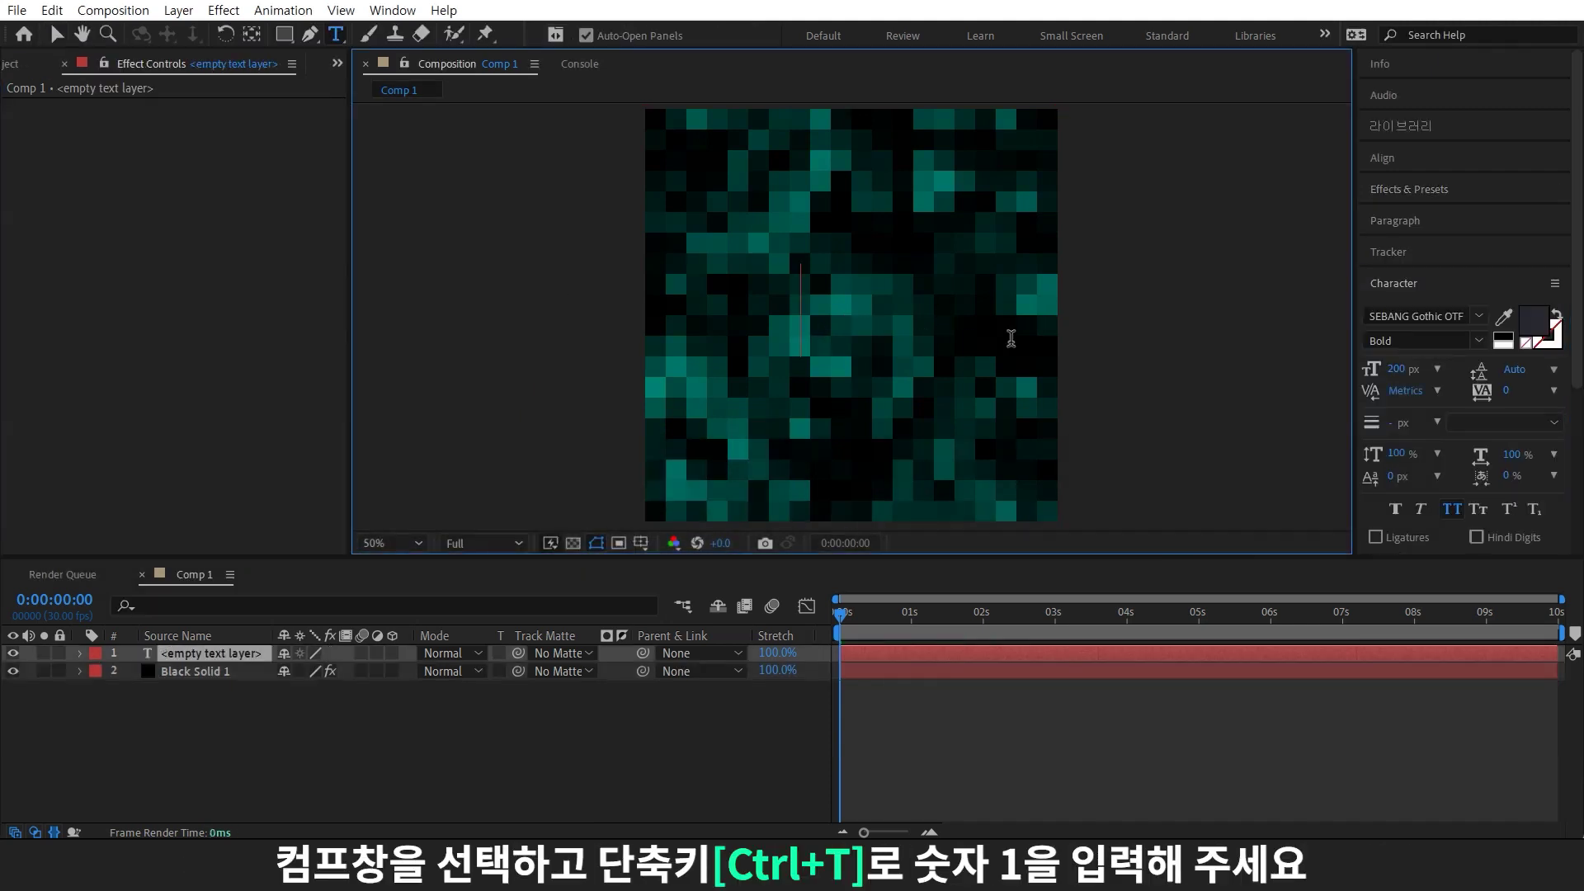
text(1)
click(1533, 318)
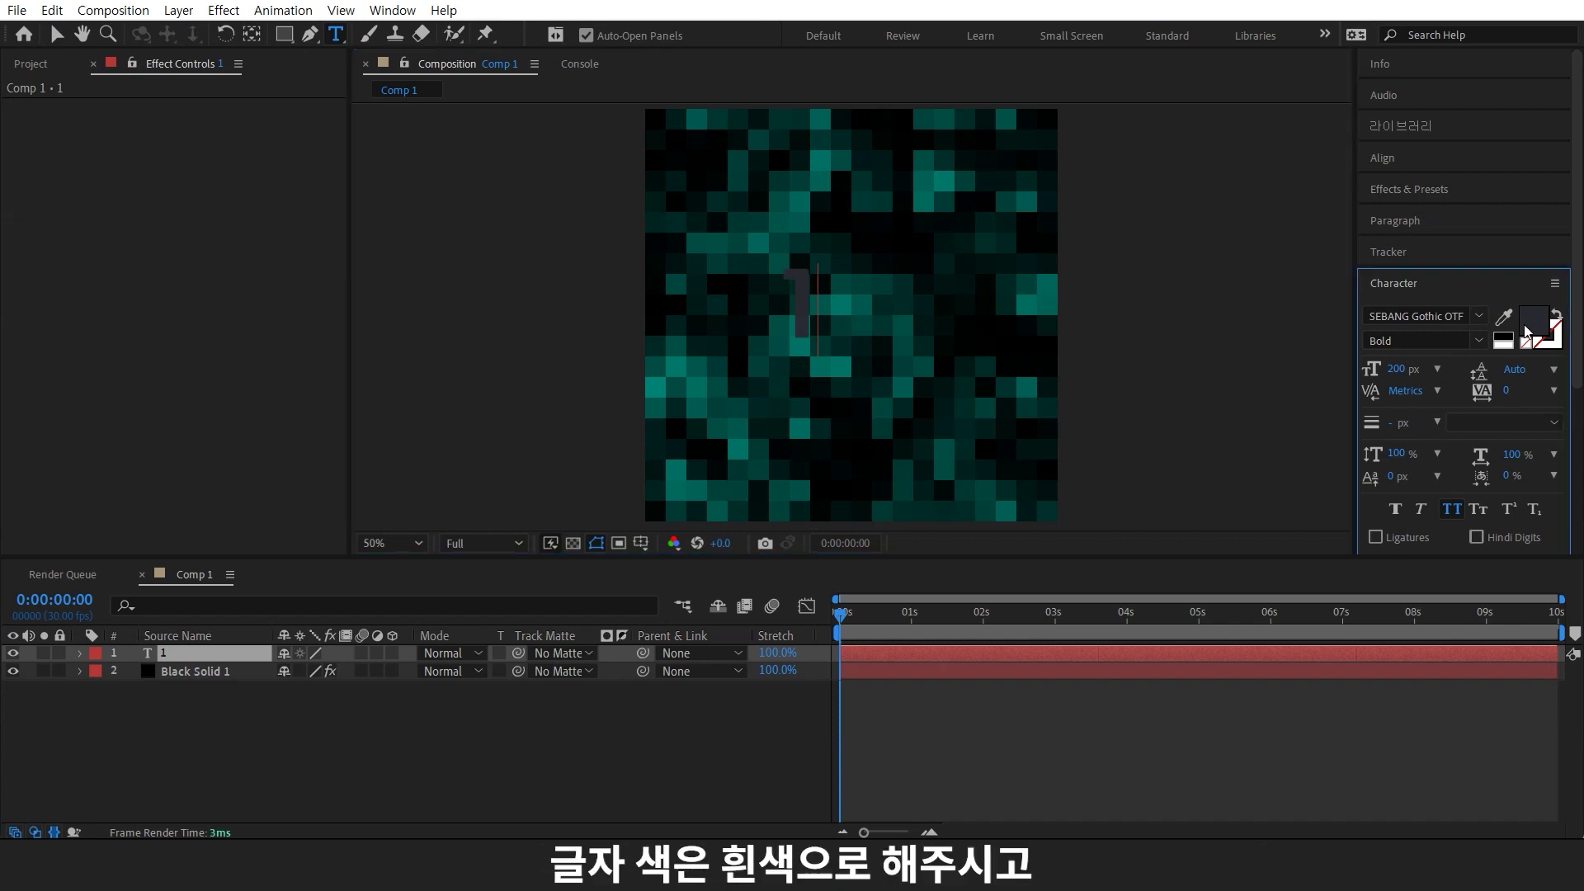
click(176, 289)
click(537, 255)
click(237, 658)
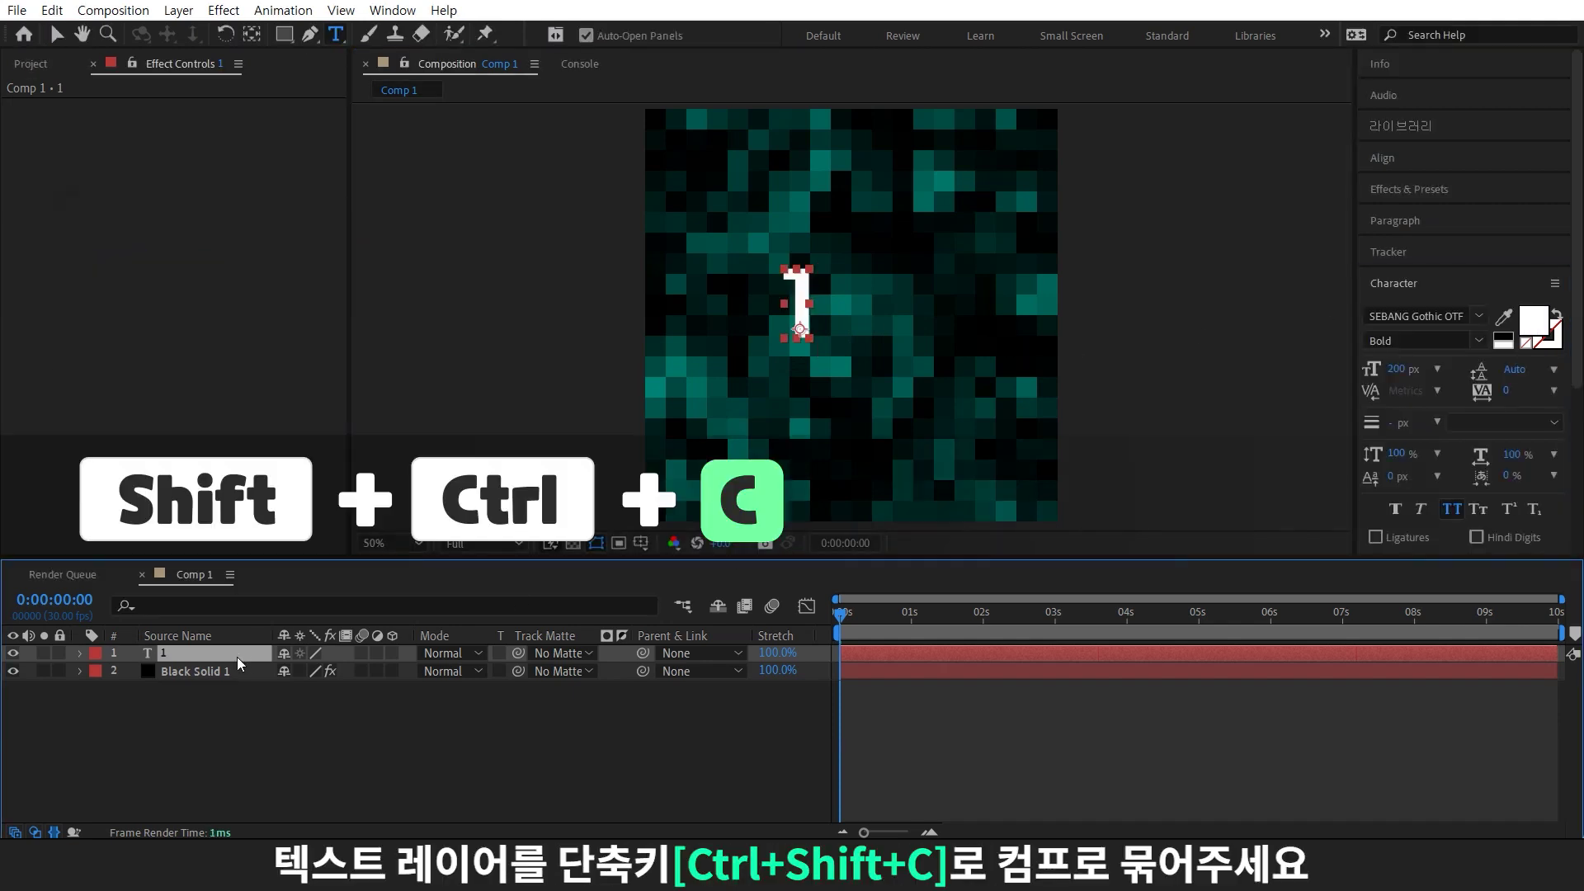
key(ctrl+shift+c)
Name the pre-comp 01 and resize it to 50×50 px
text(01)
key(Return)
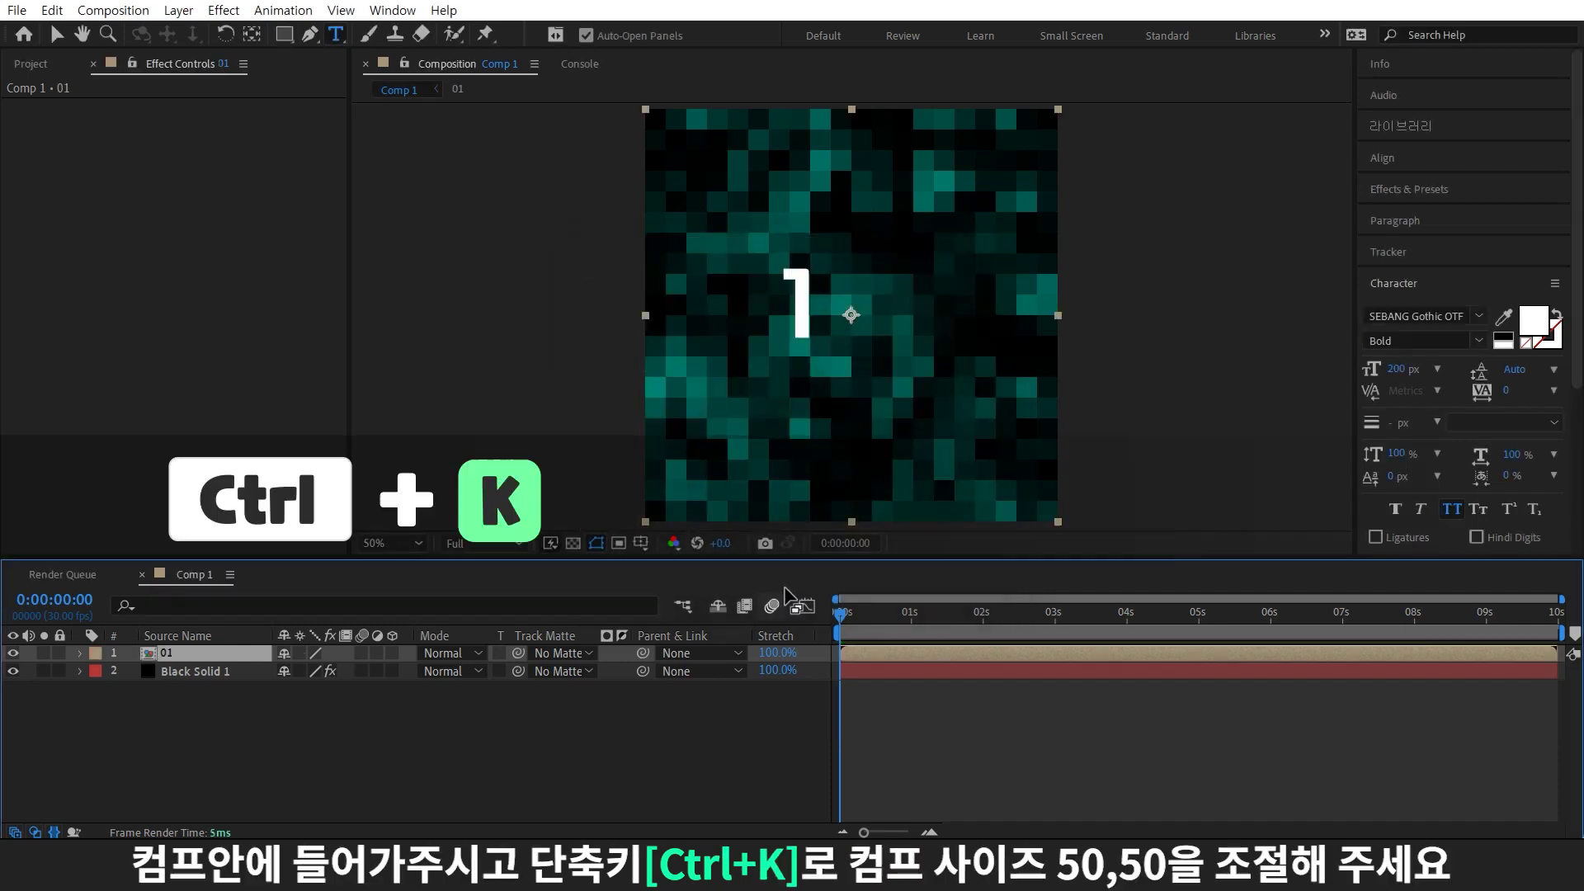
key(ctrl+k)
click(622, 300)
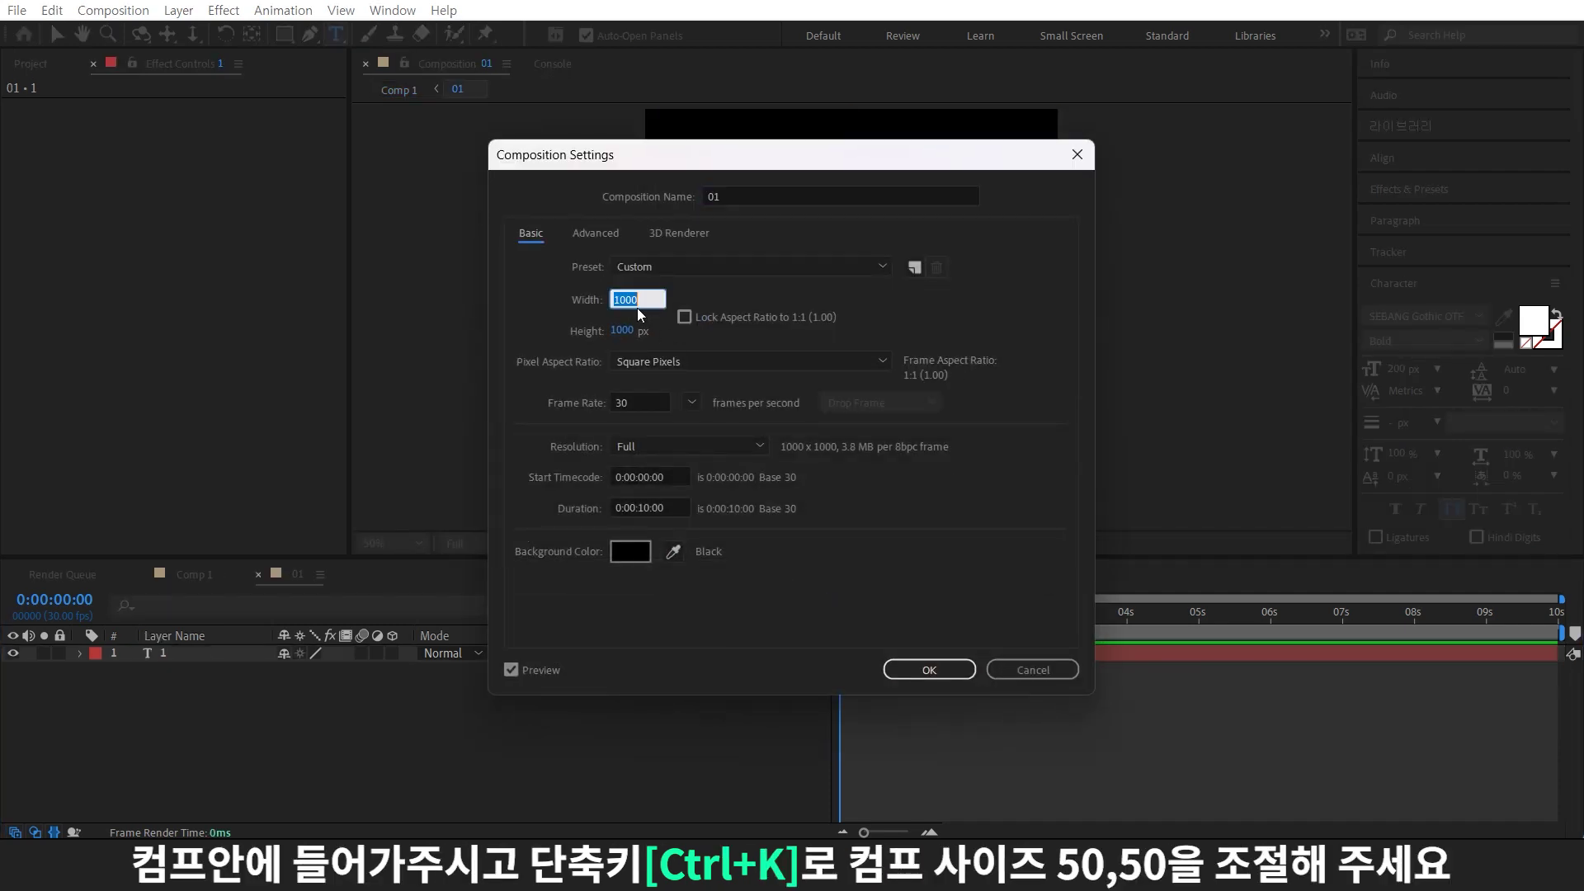
text(50)
key(Tab)
text(50)
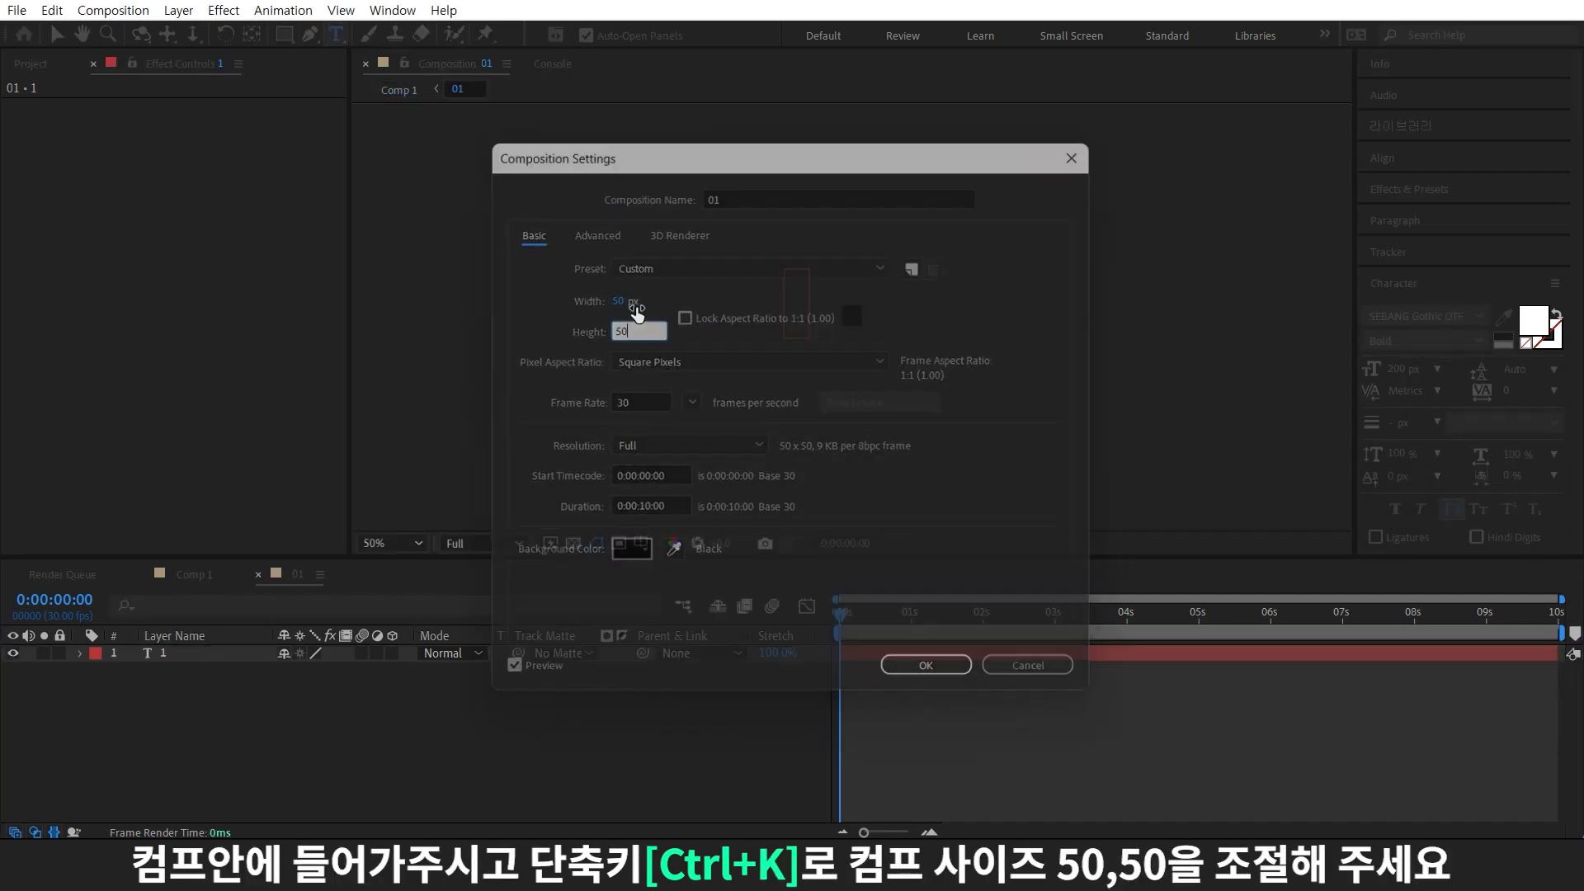
key(Return)
Set the digit's font size to 50 and centre it horizontally and vertically
click(189, 658)
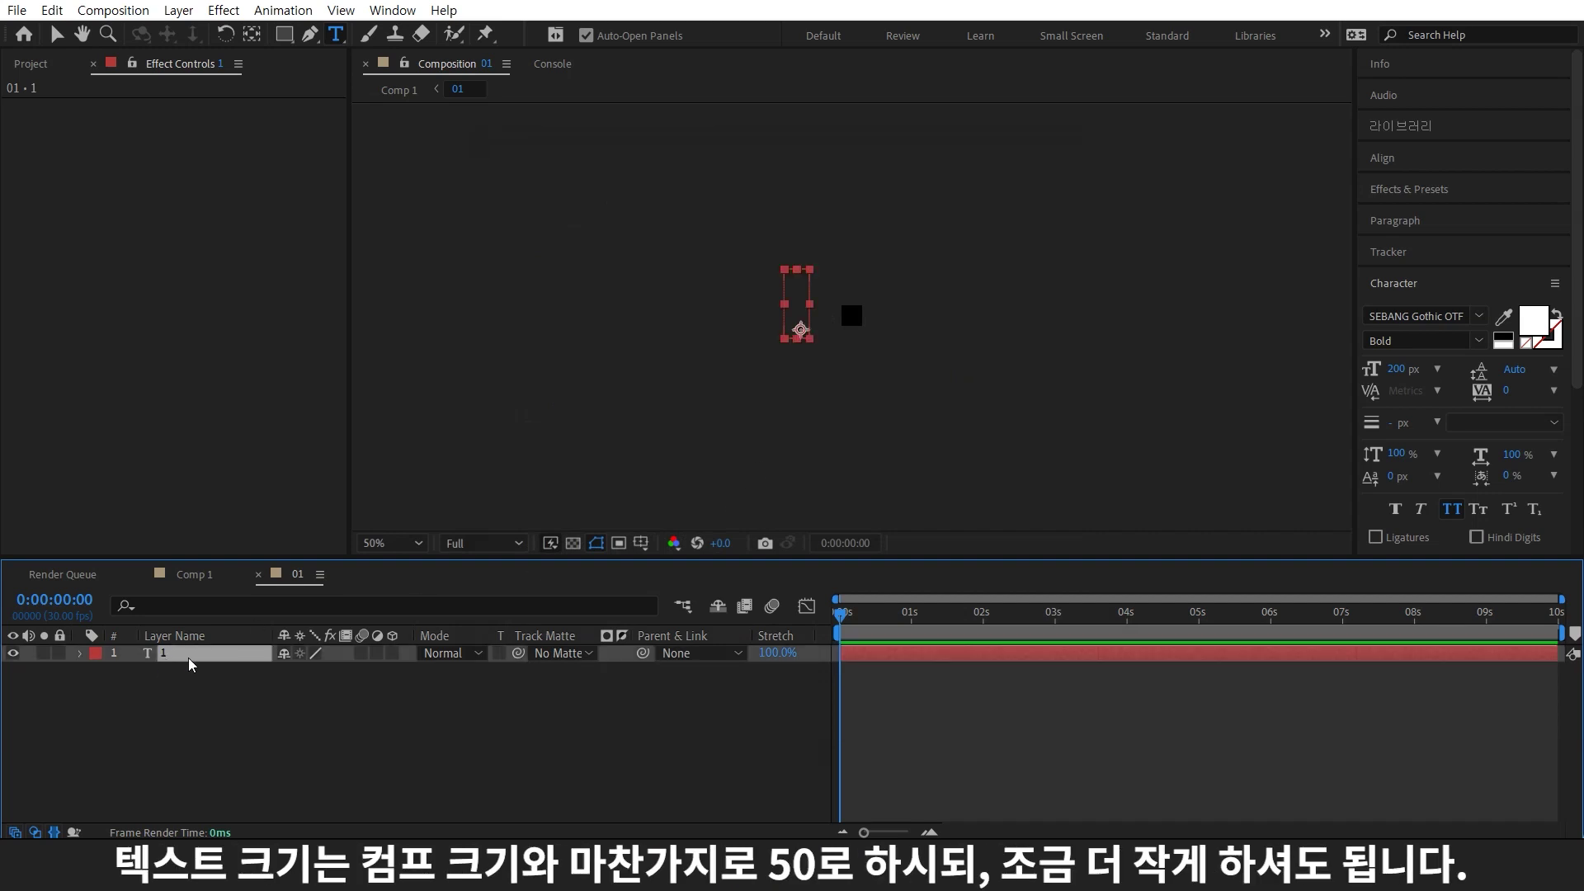
click(1400, 369)
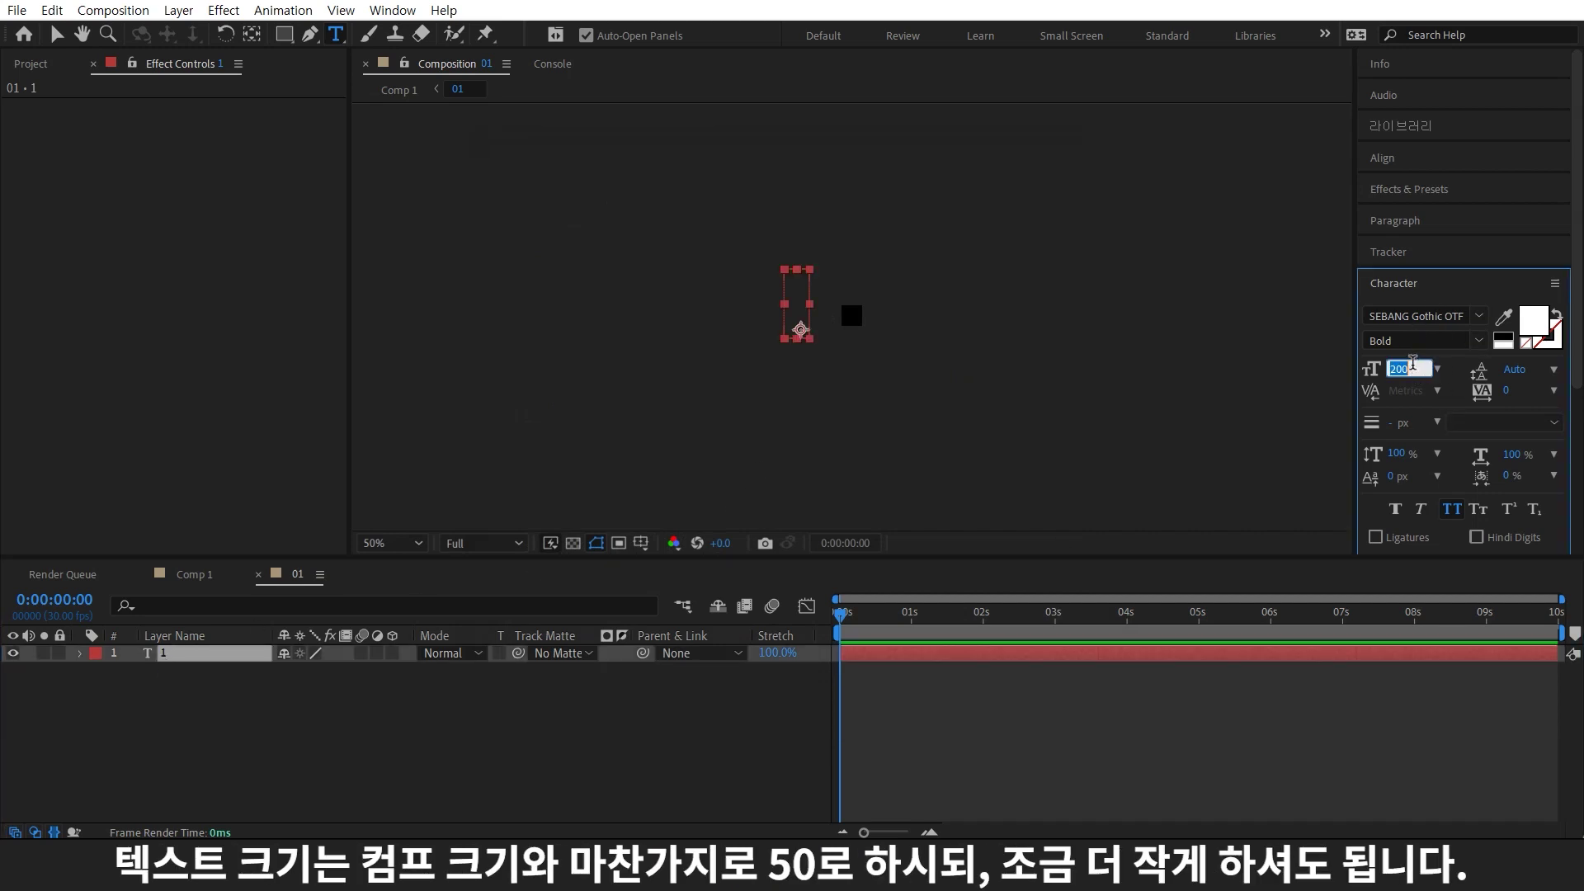
text(50)
key(Return)
click(1384, 161)
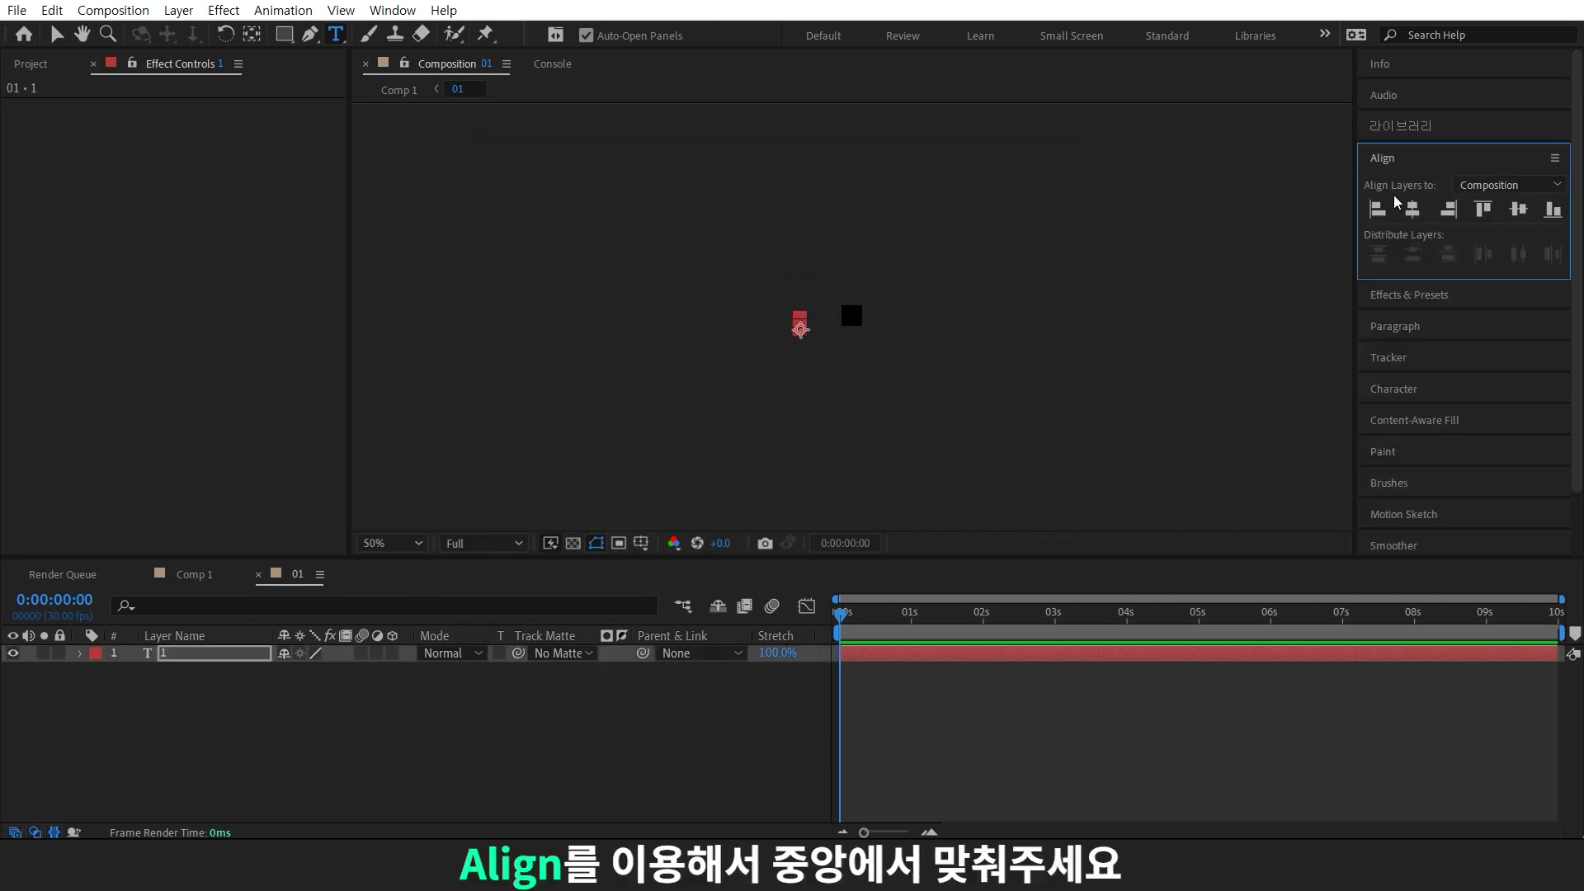
click(1413, 208)
click(1518, 209)
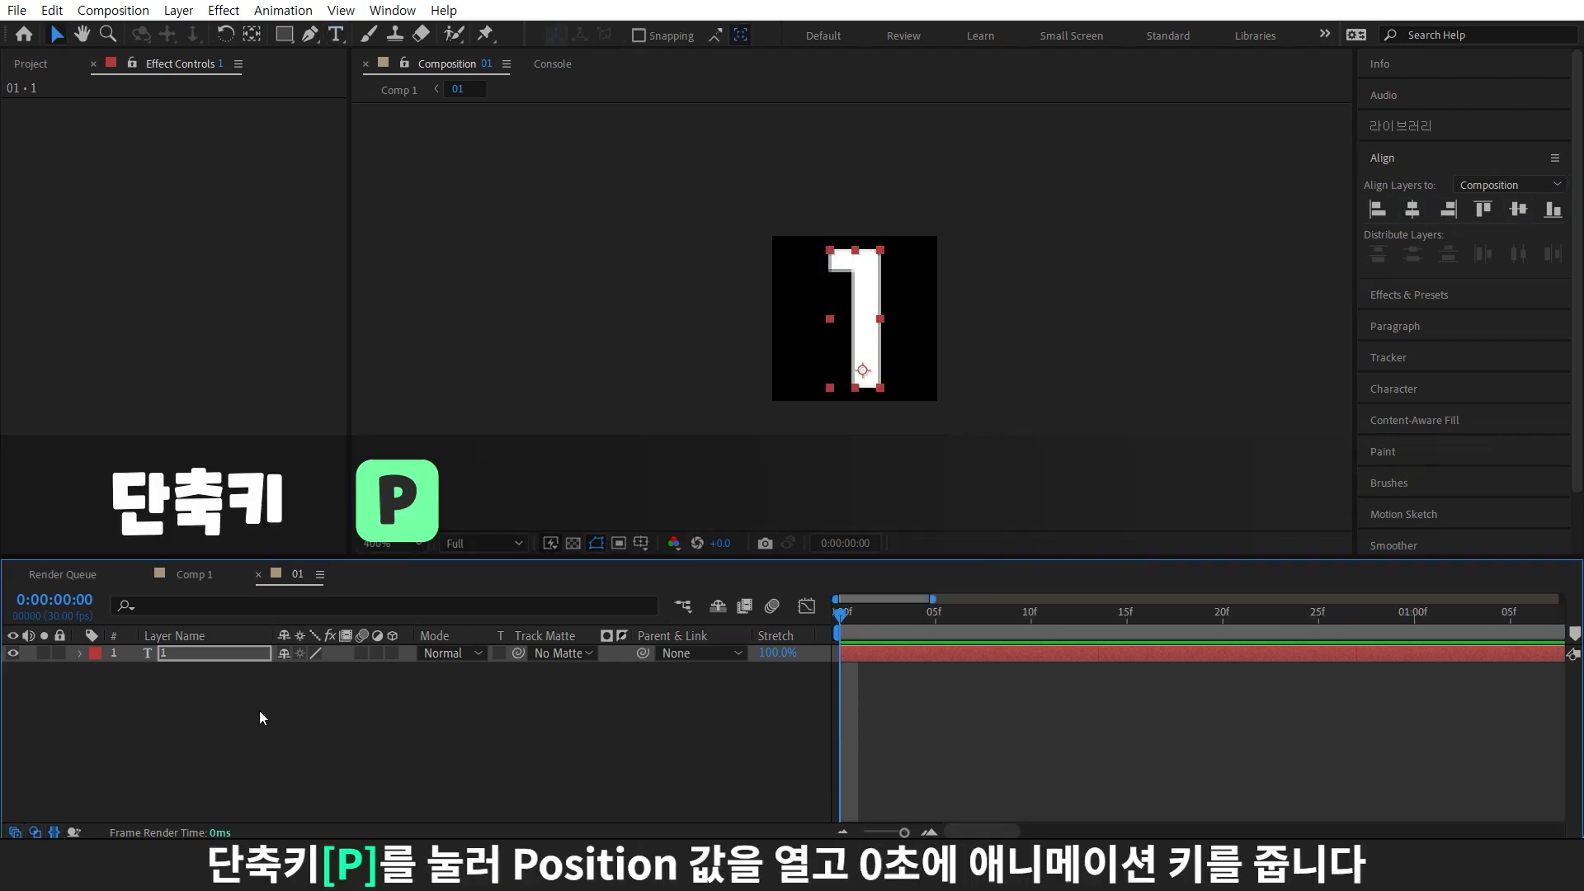
Keyframe Position at frame 0, then move the digit up out of frame at frame 5
key(p)
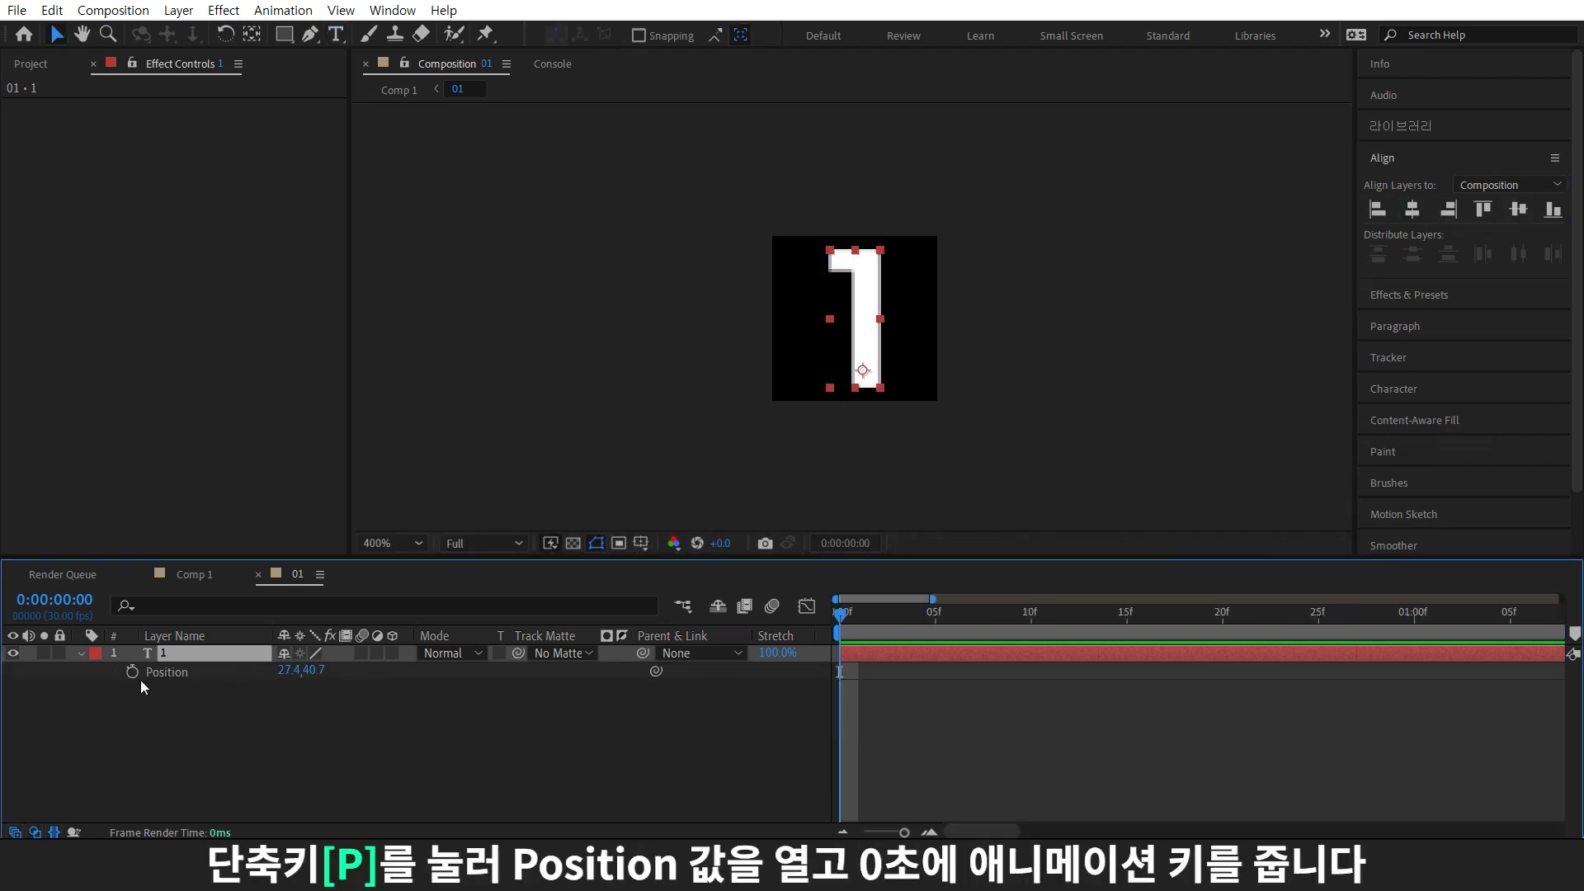
click(132, 672)
click(937, 615)
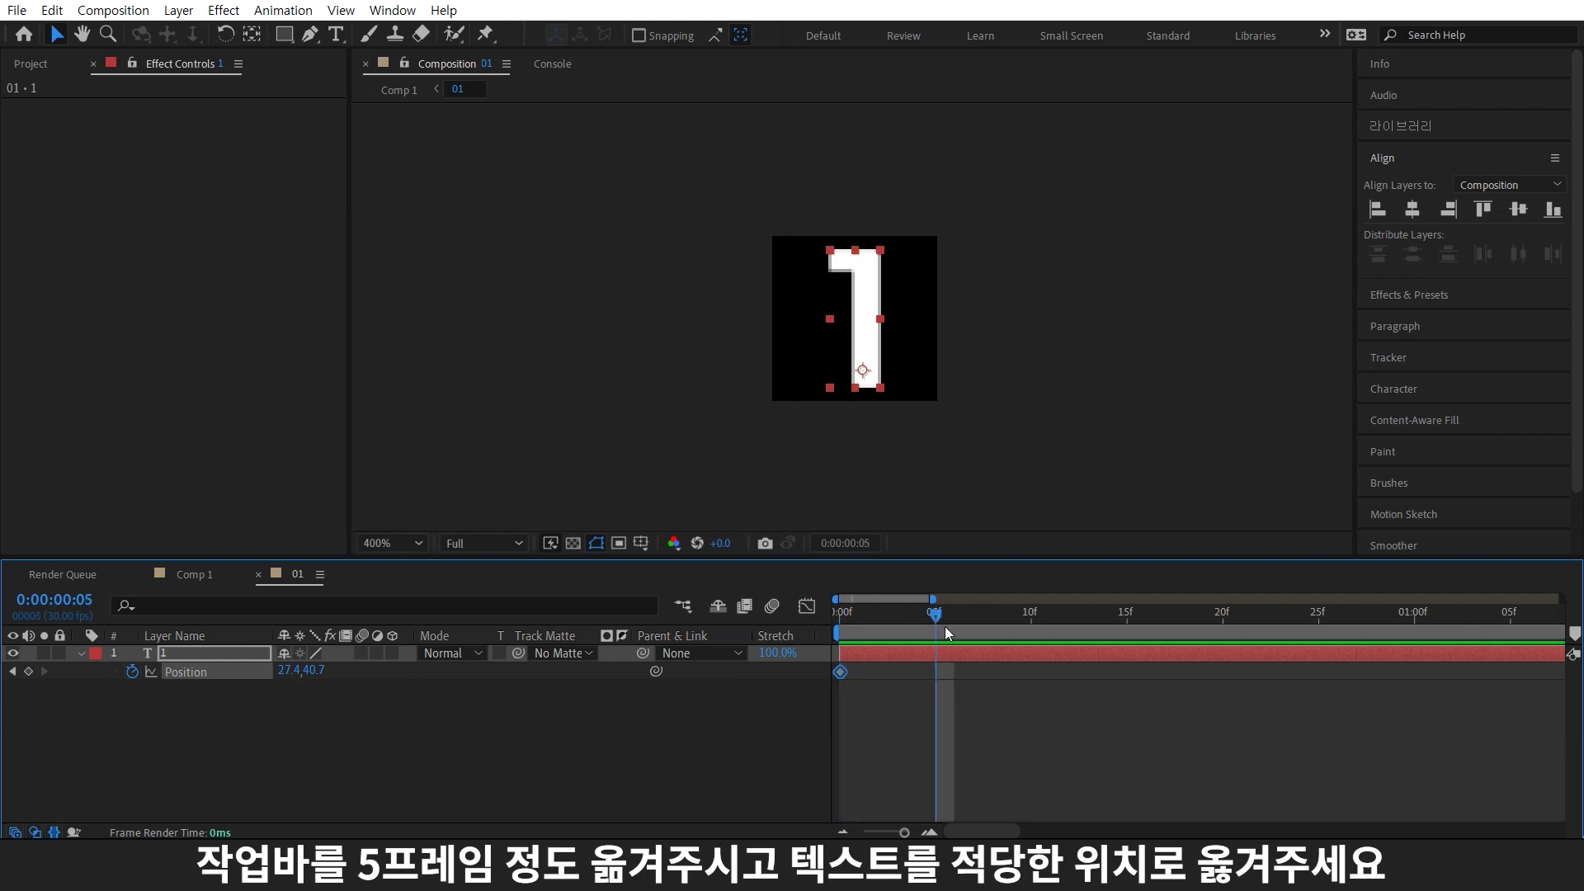
drag(875, 363, 890, 179)
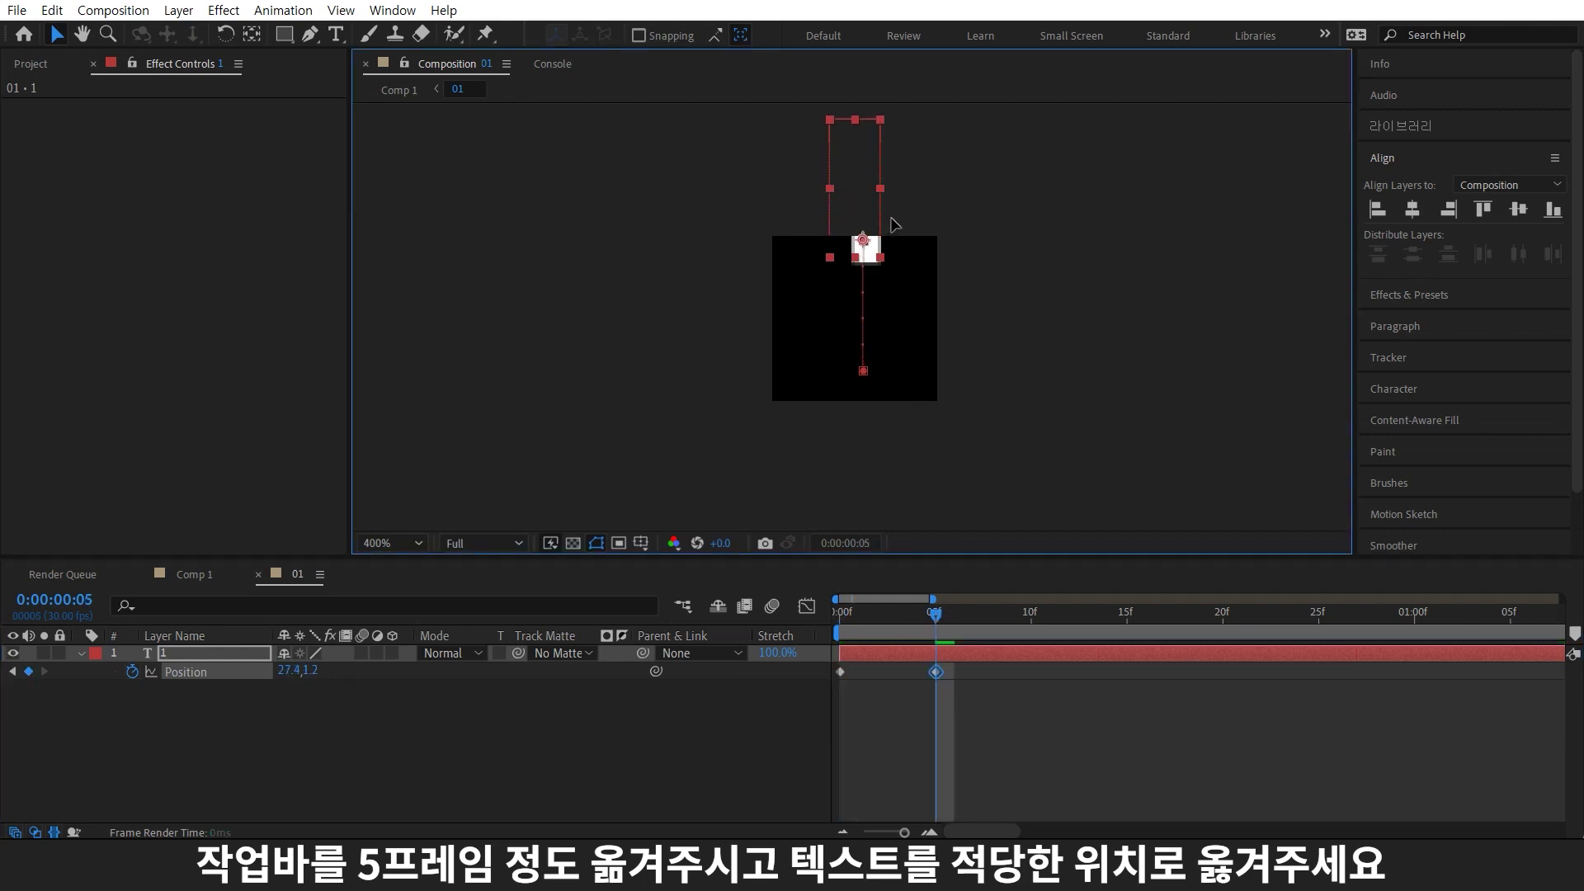
Add a 0 on a new line below the 1, style it Regular, and centre it
double_click(889, 181)
click(885, 192)
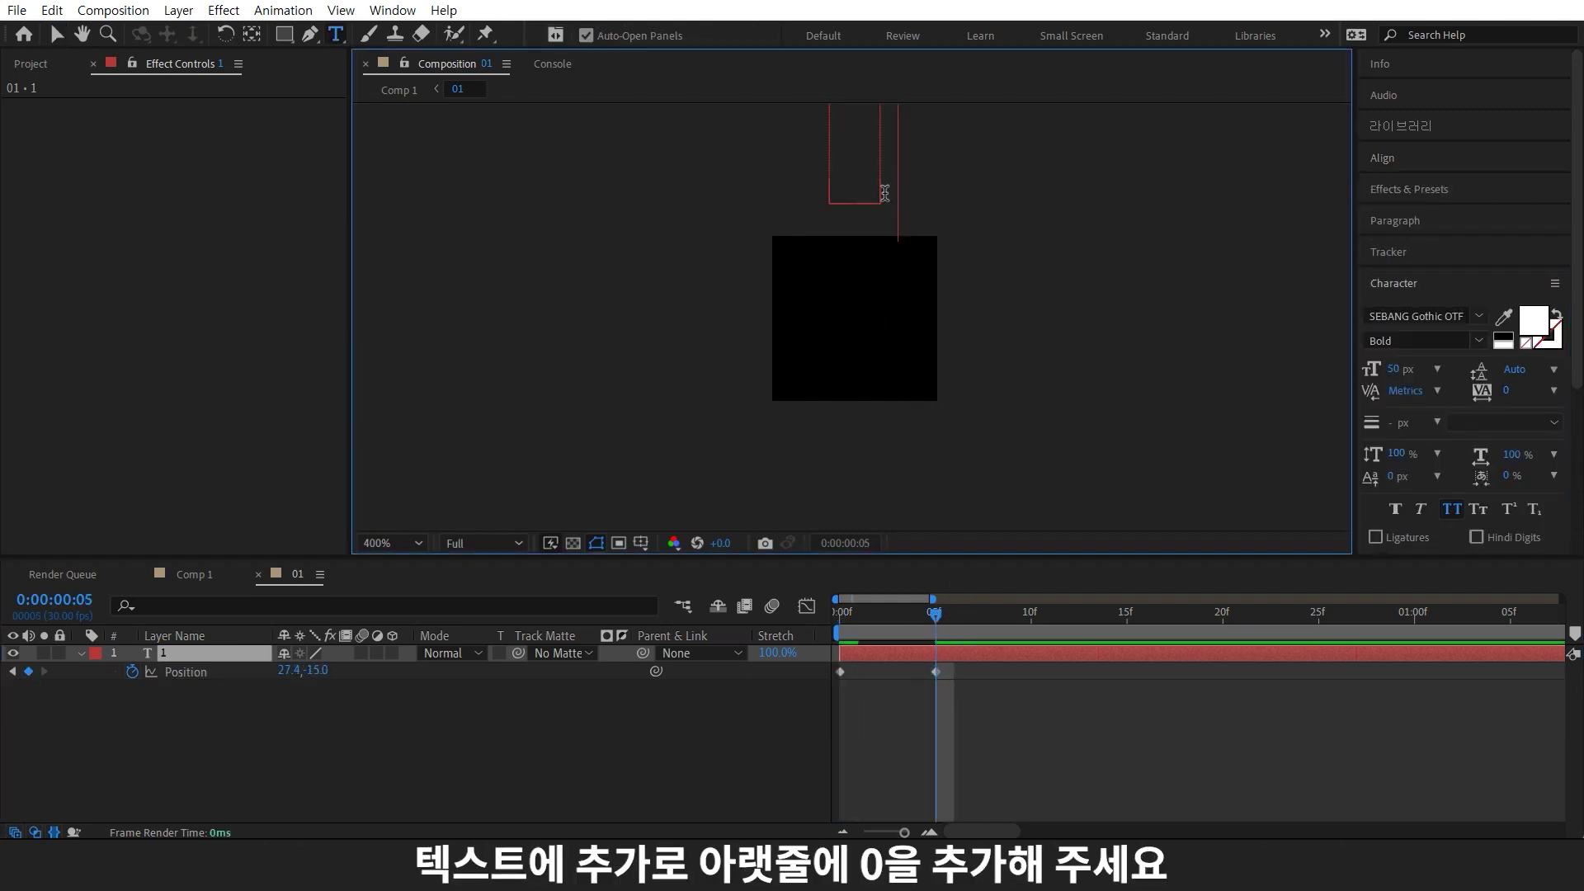
key(Return)
text(0)
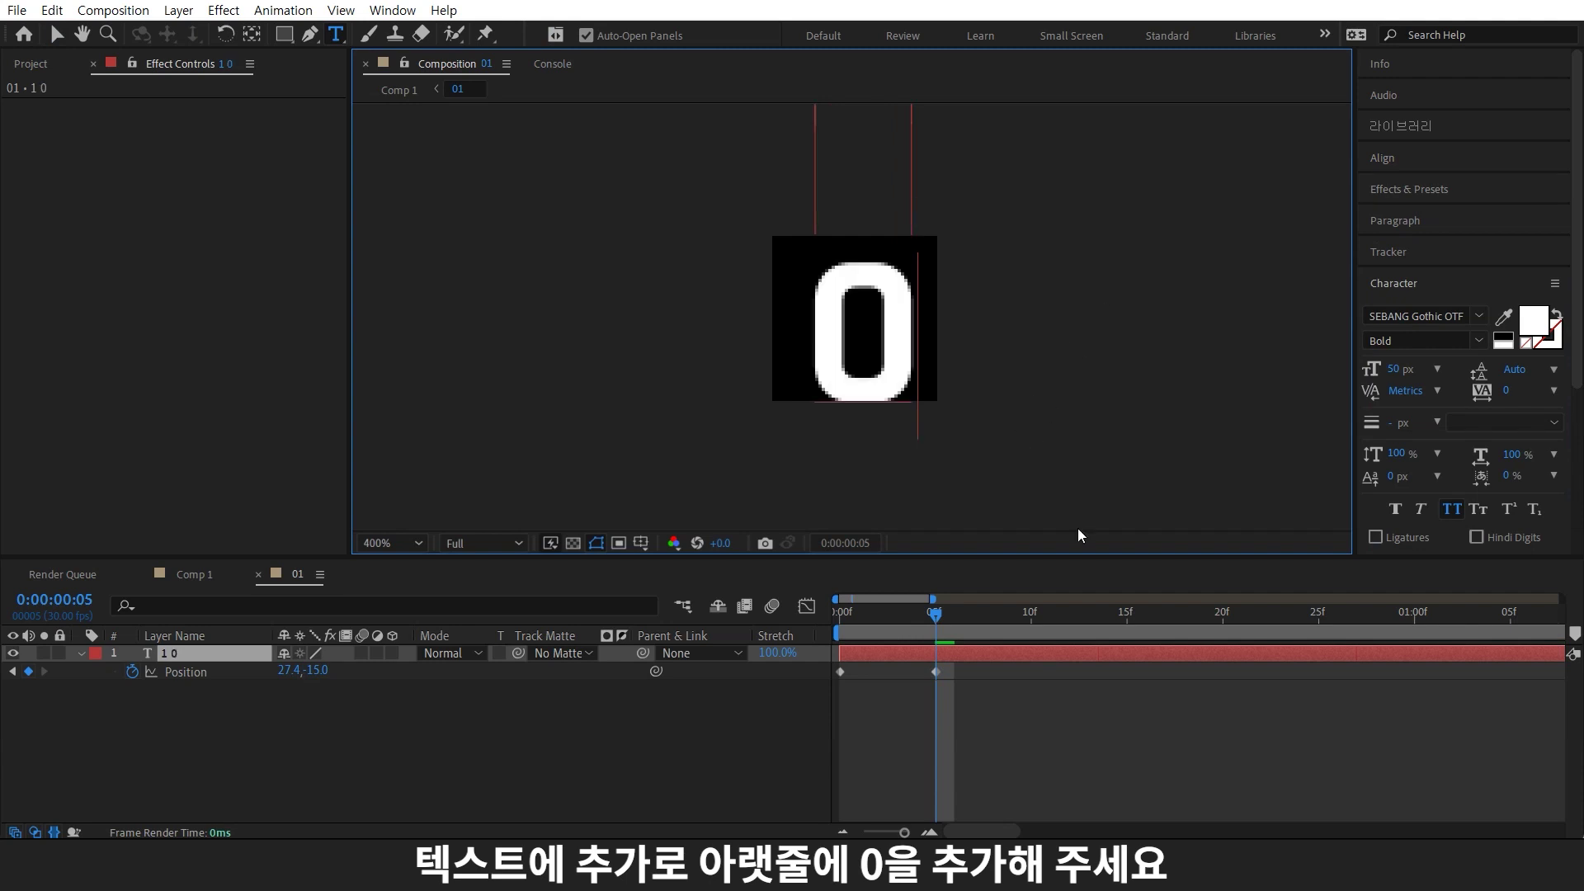
key(ctrl+a)
click(1478, 340)
click(1451, 384)
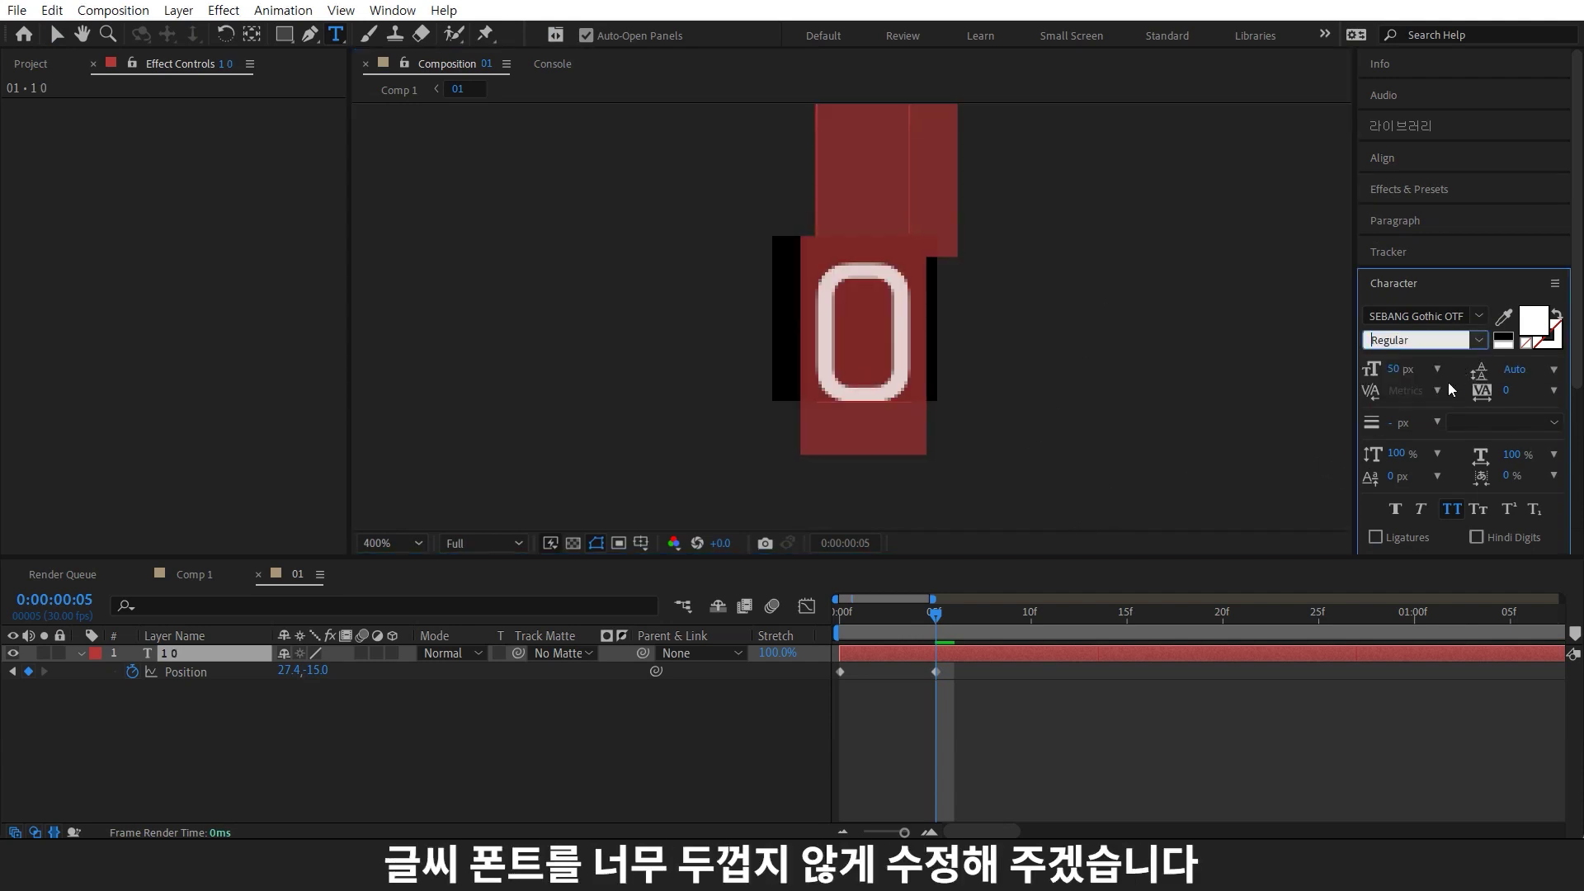
click(56, 33)
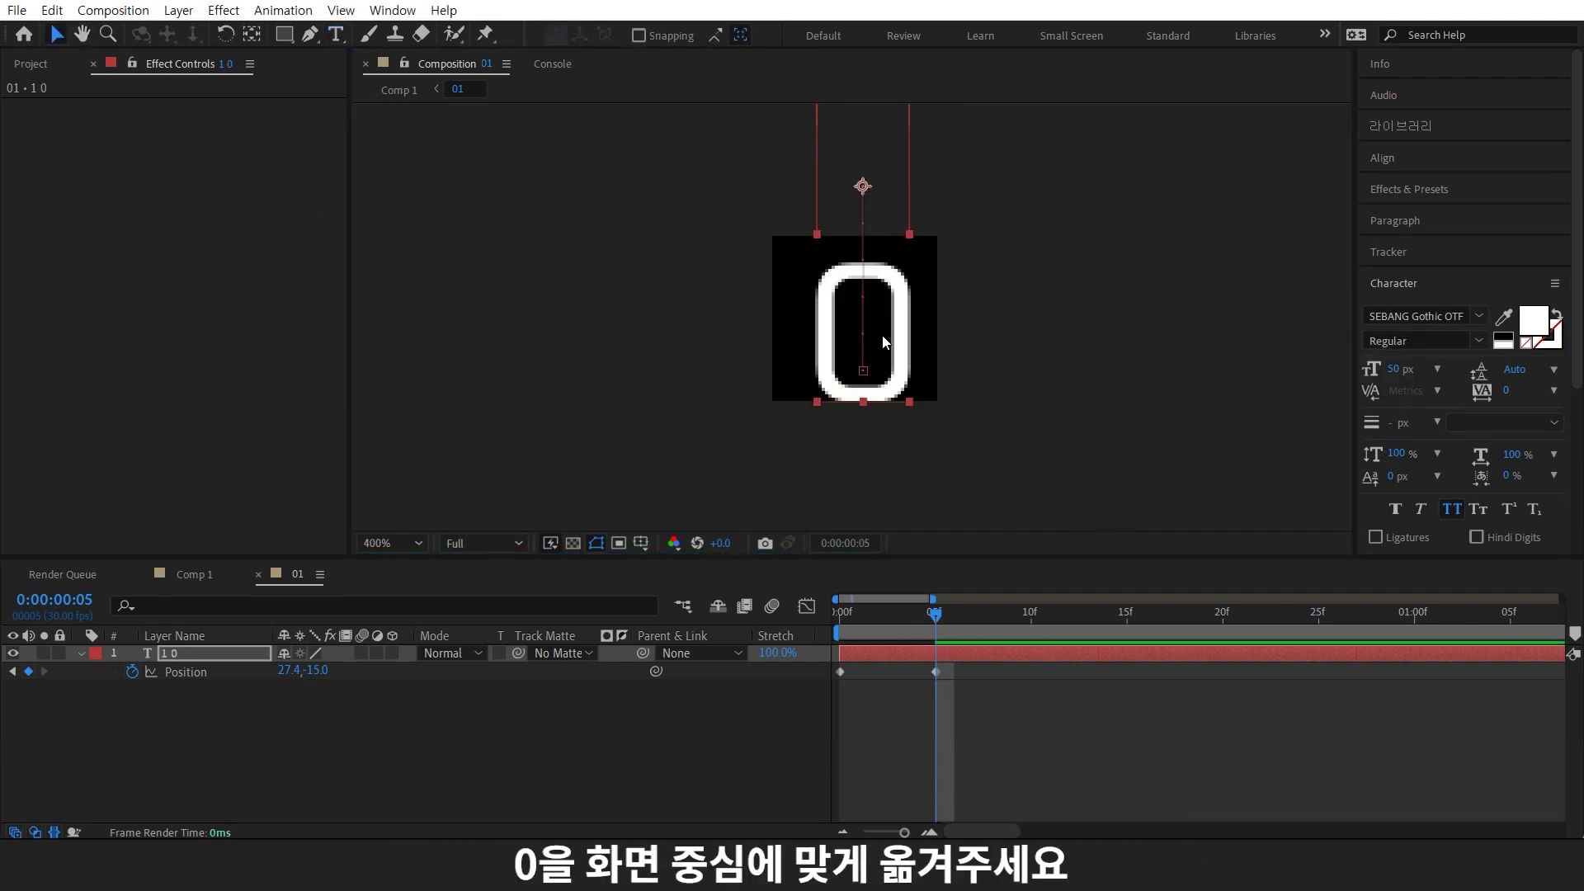
drag(883, 342, 877, 330)
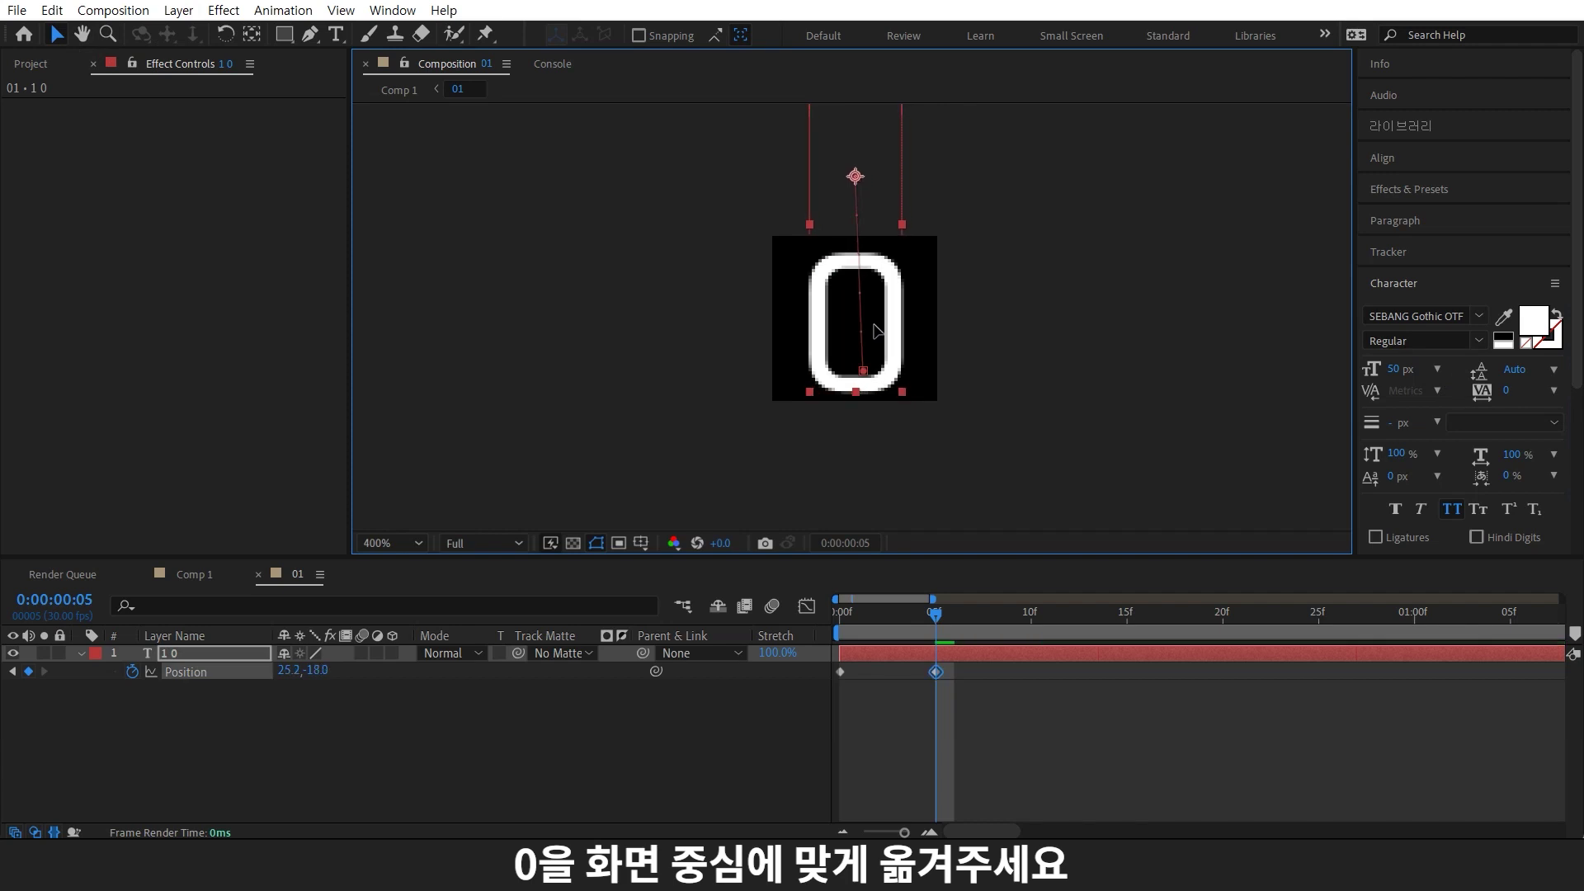
Copy the frame 0 Position keyframe to frame 10 and preview the change
click(840, 671)
key(ctrl+c)
key(Page_Down)
key(Page_Down)
key(Page_Down)
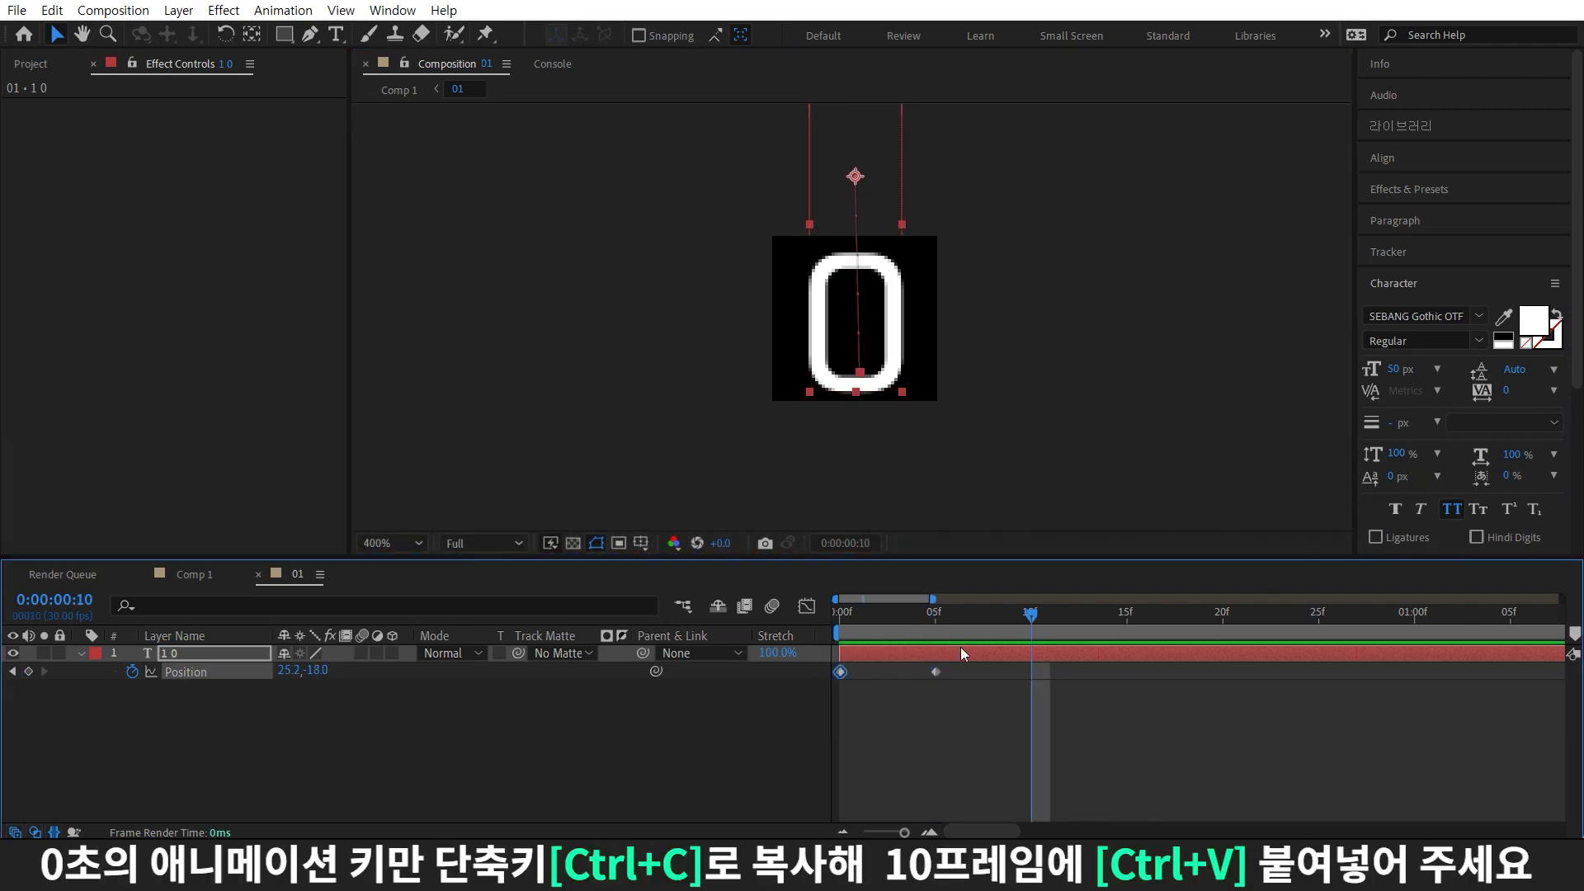
key(ctrl+v)
mouse_move(1031, 621)
mouse_down()
mouse_move(1021, 665)
mouse_move(794, 692)
mouse_up()
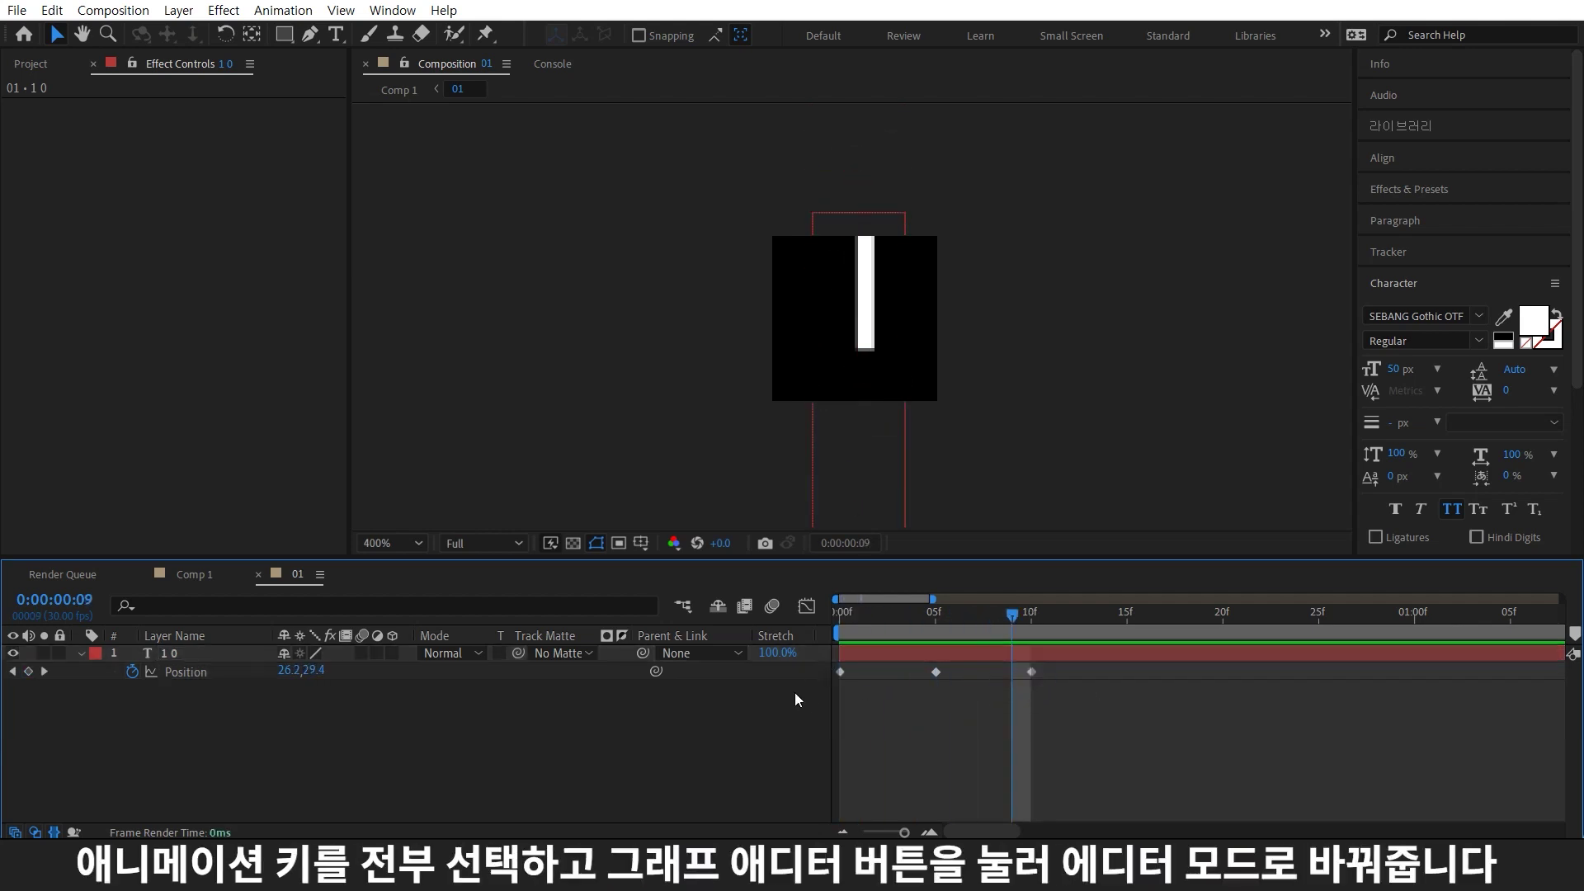
Convert all three Position keyframes to Hold in the Graph Editor and verify frames 0 and 1
click(805, 611)
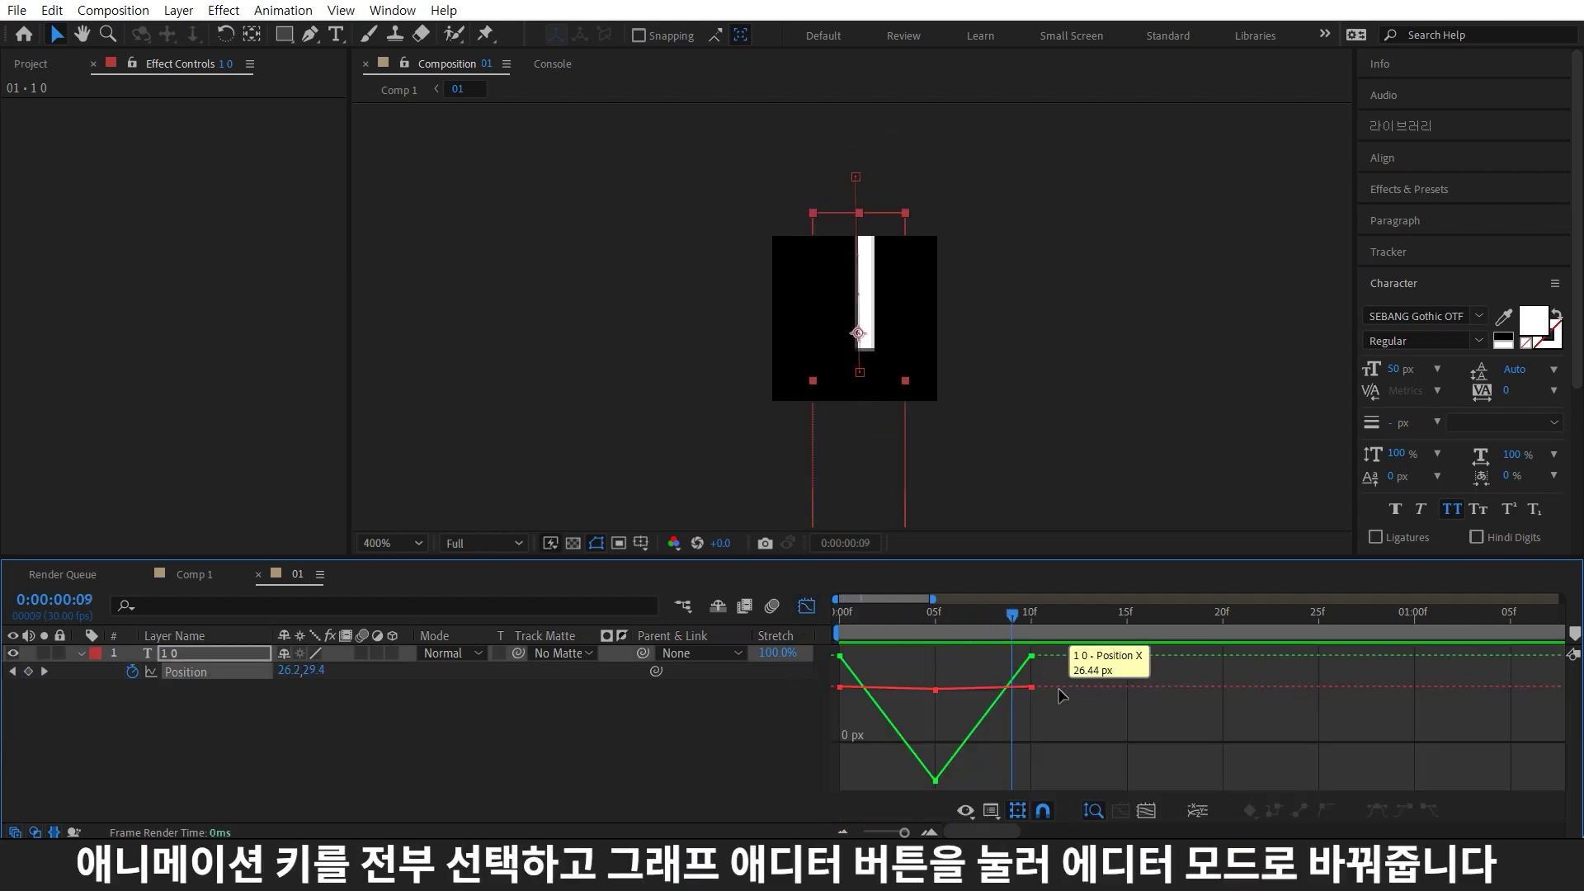
right_click(1082, 677)
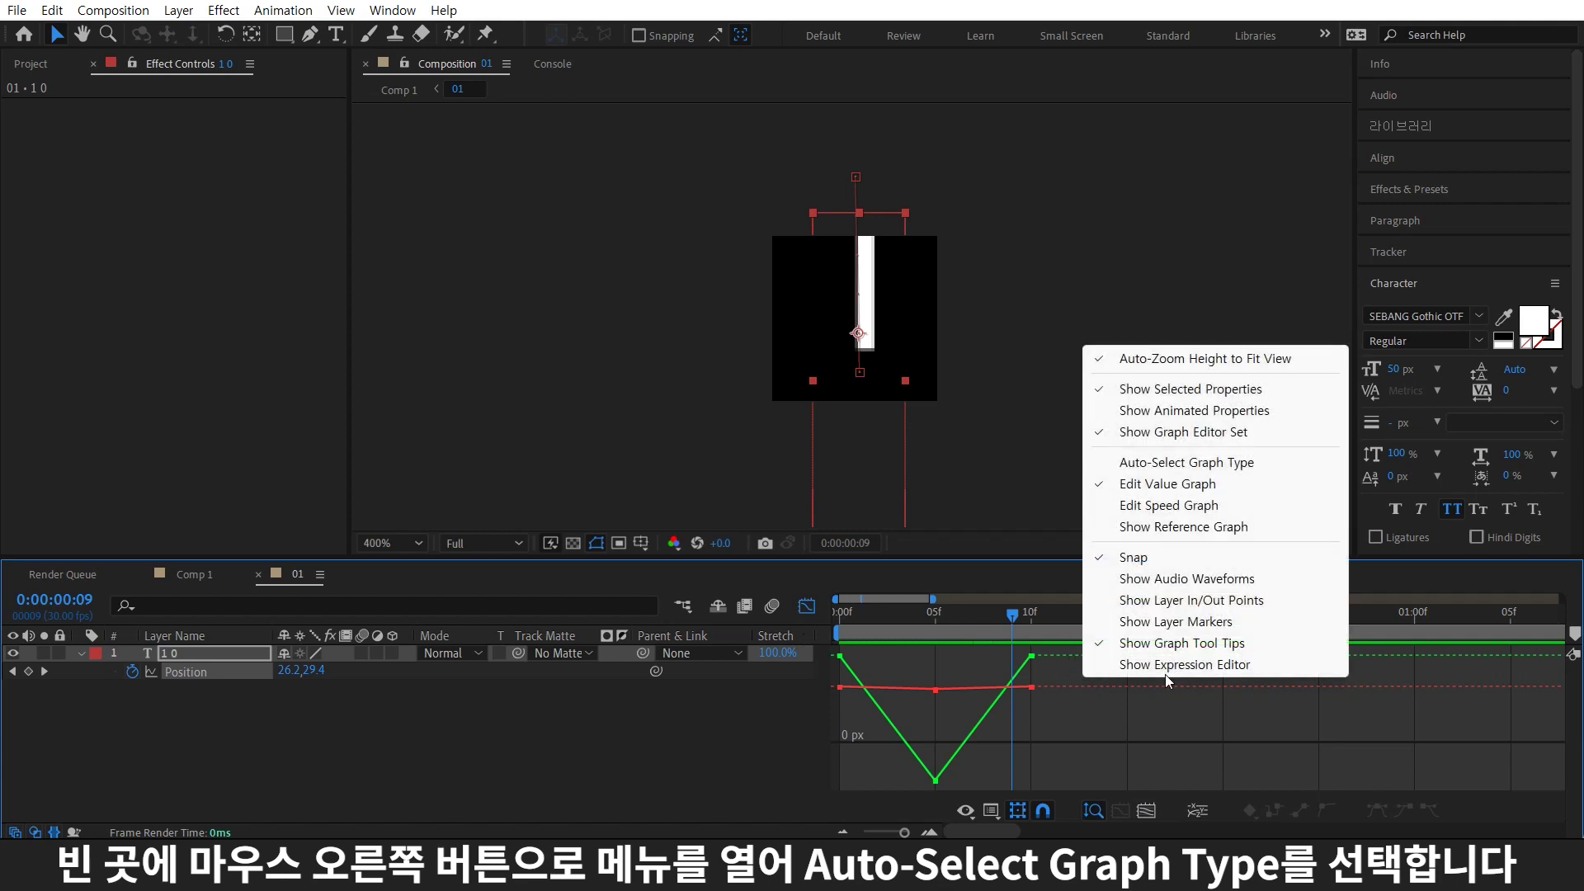
click(1149, 467)
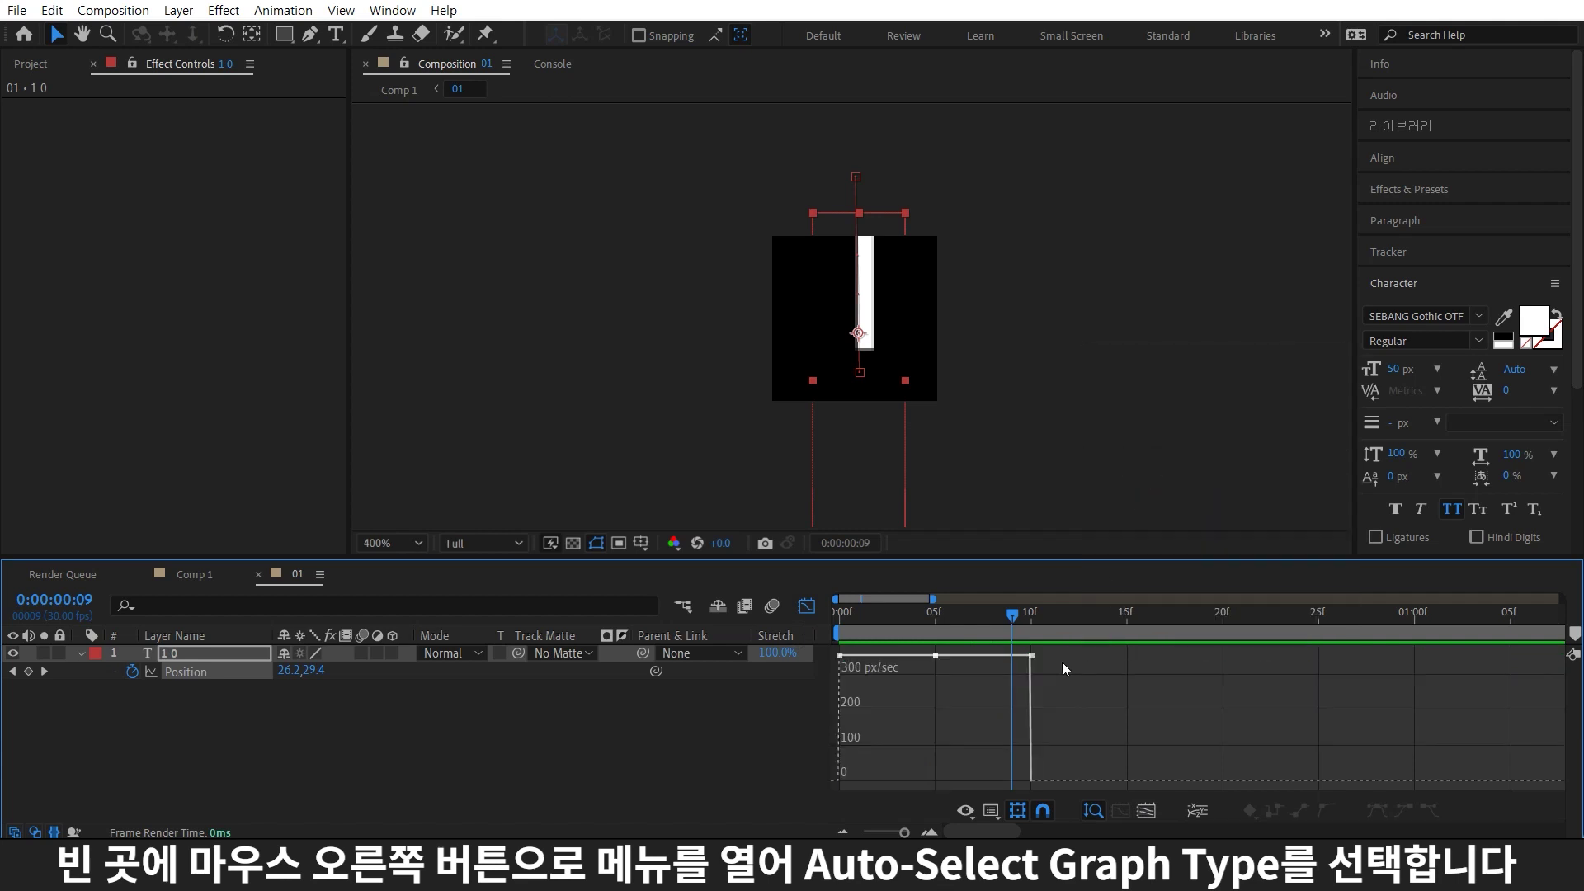
drag(1058, 650, 848, 723)
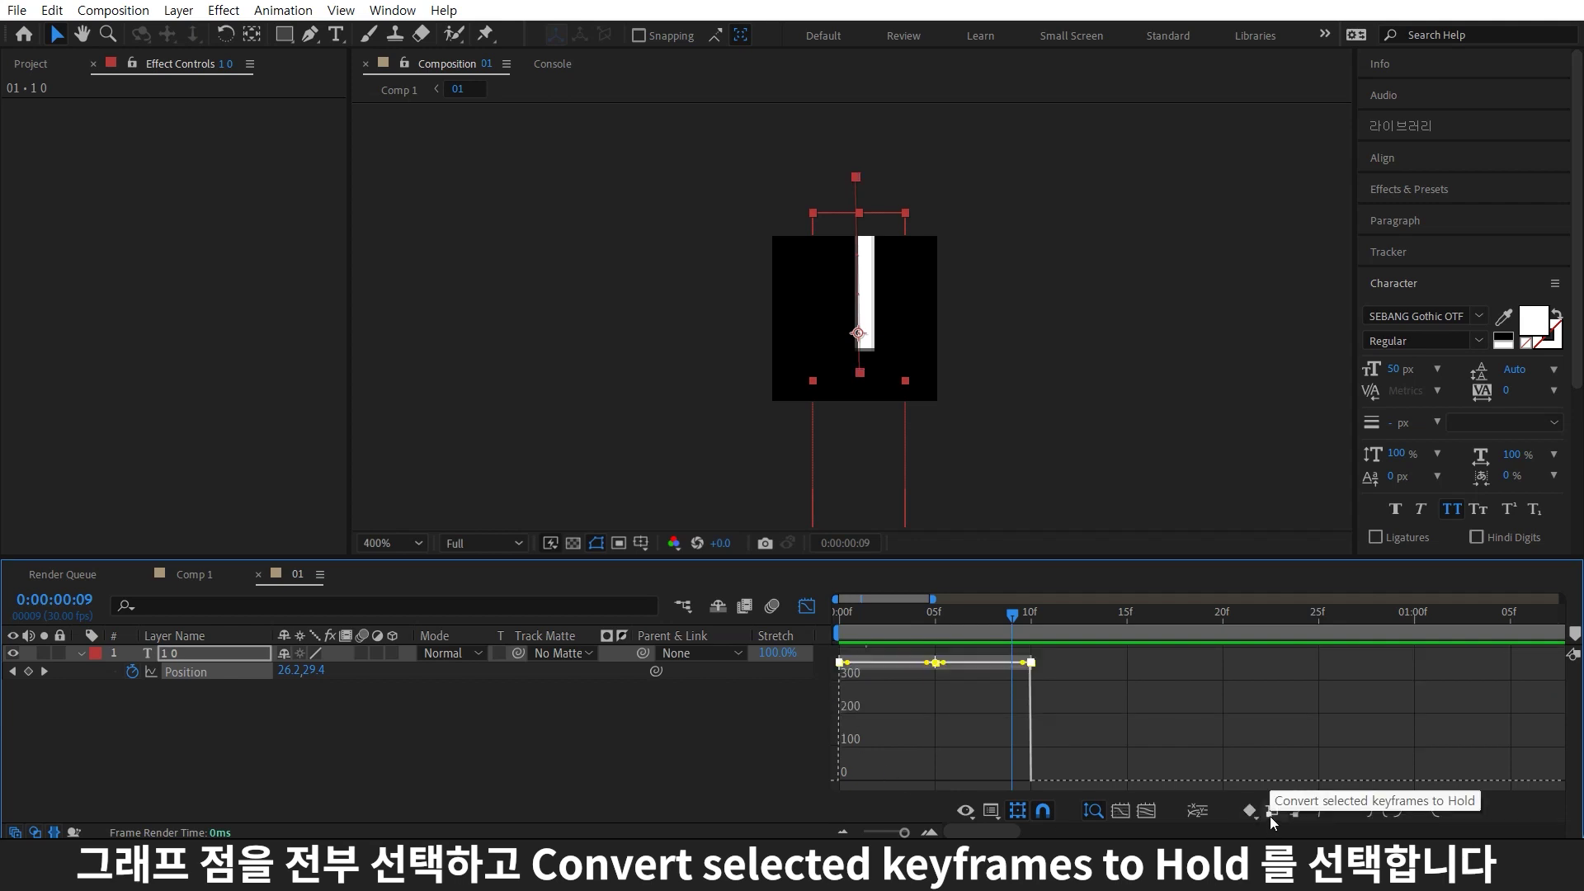
click(1269, 815)
click(955, 612)
drag(955, 612, 858, 614)
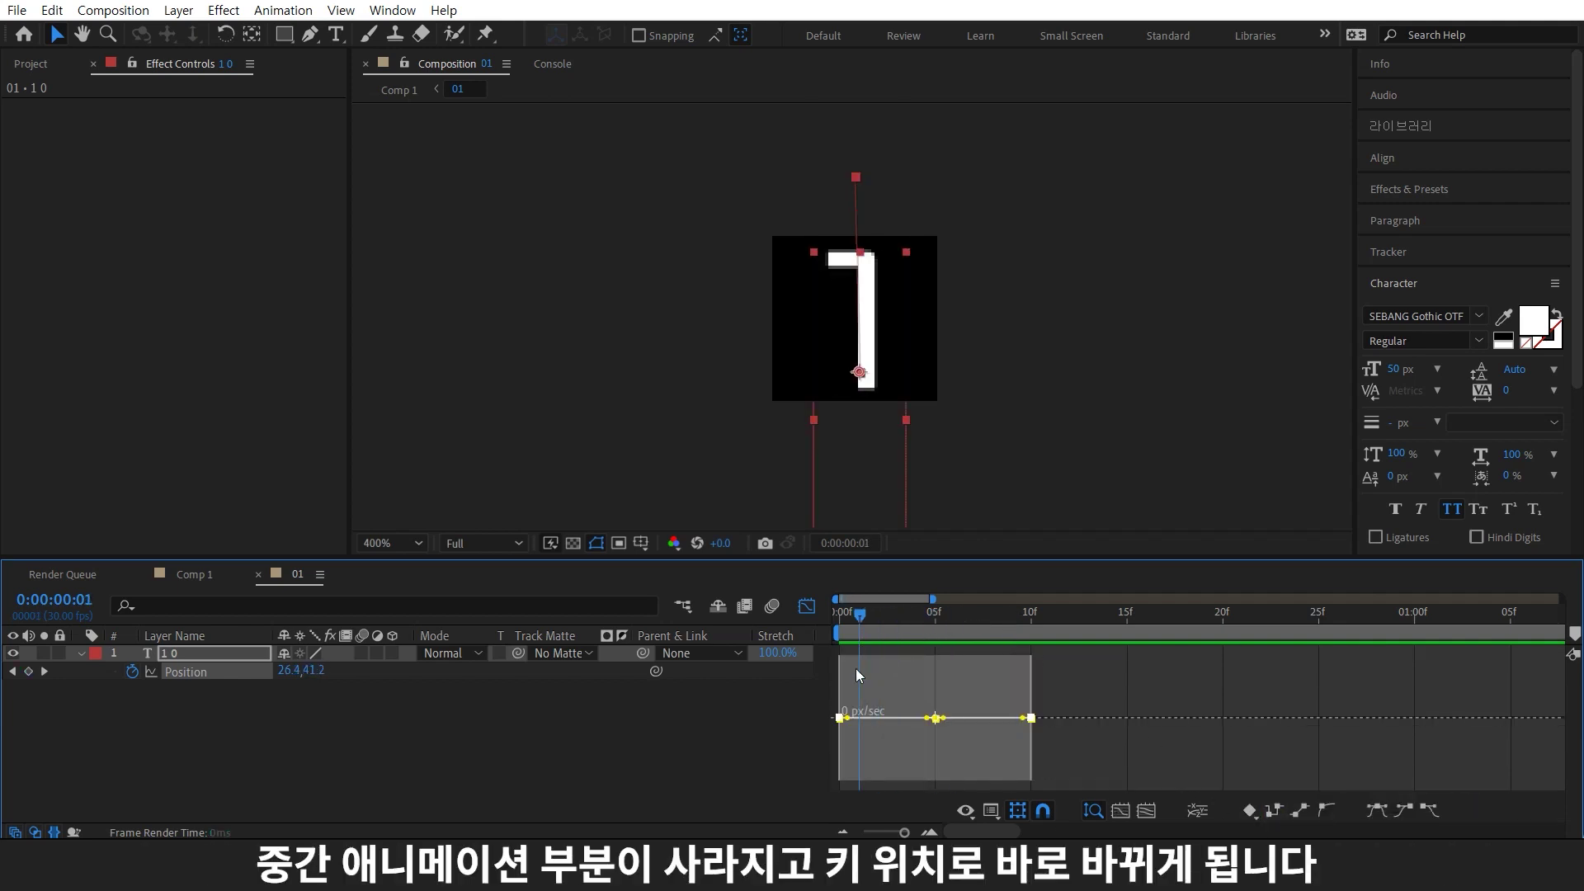
key(Home)
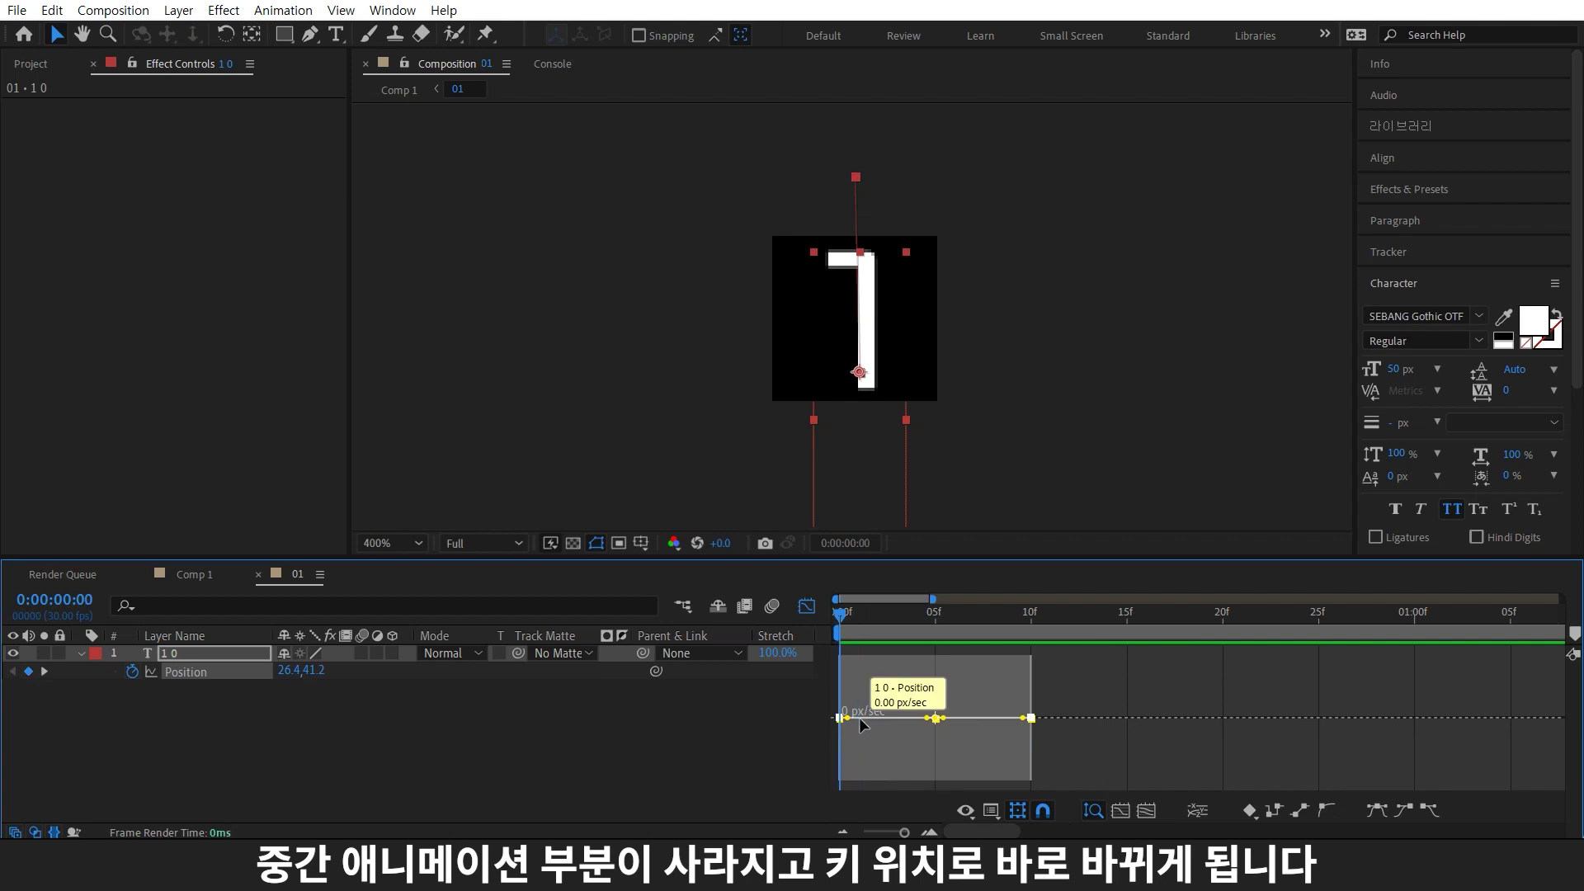
click(807, 608)
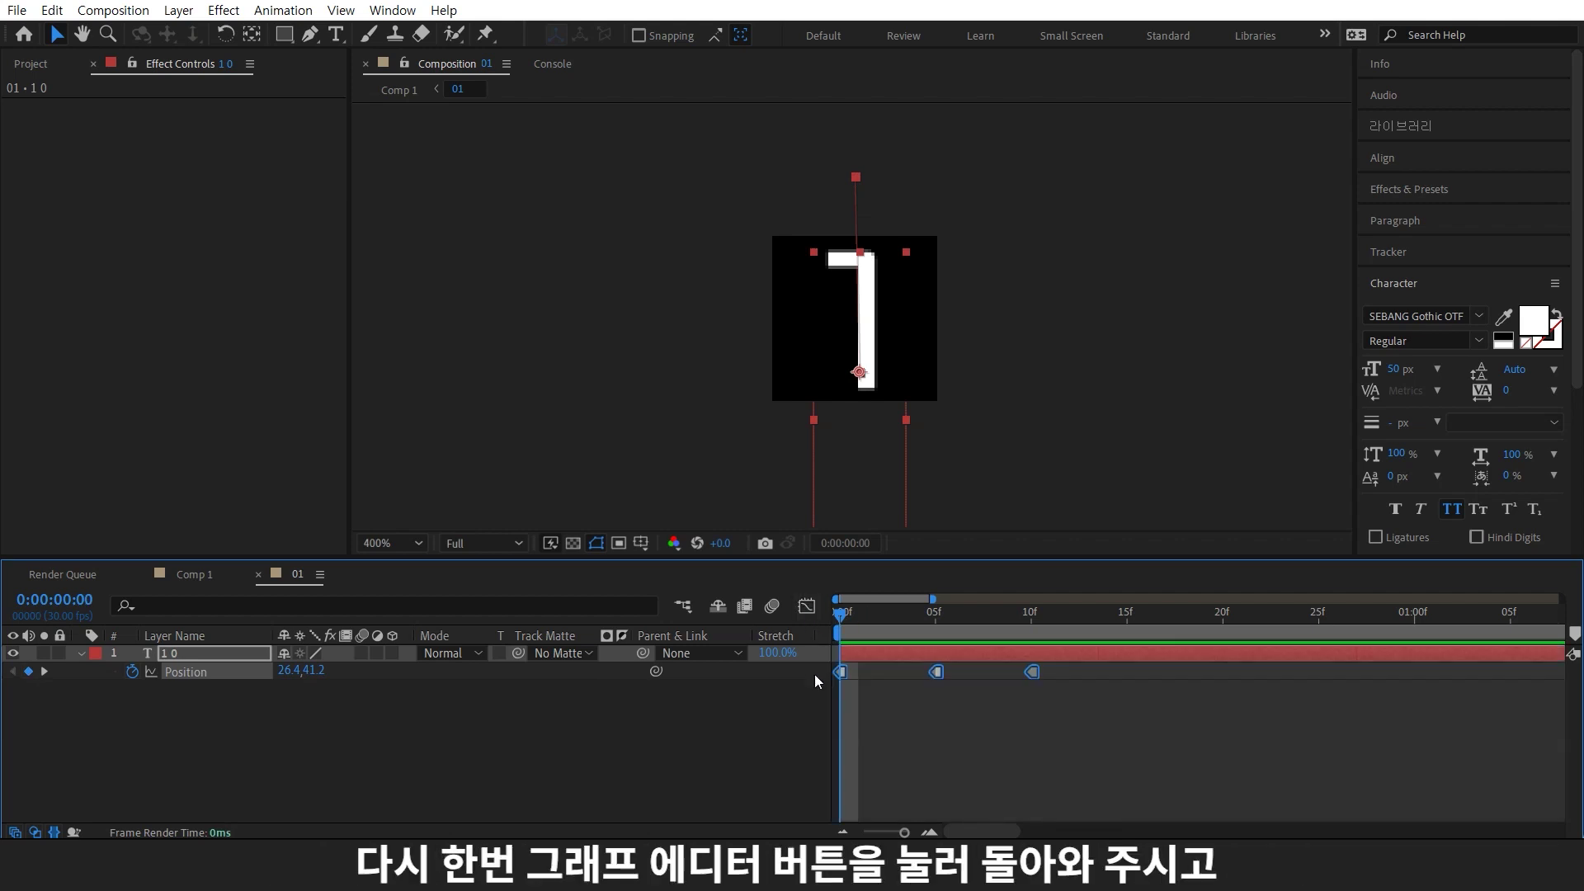
Add a loopOut(type = "cycle", numKeyframes = 0) expression to the digit's Position
alt+click(132, 672)
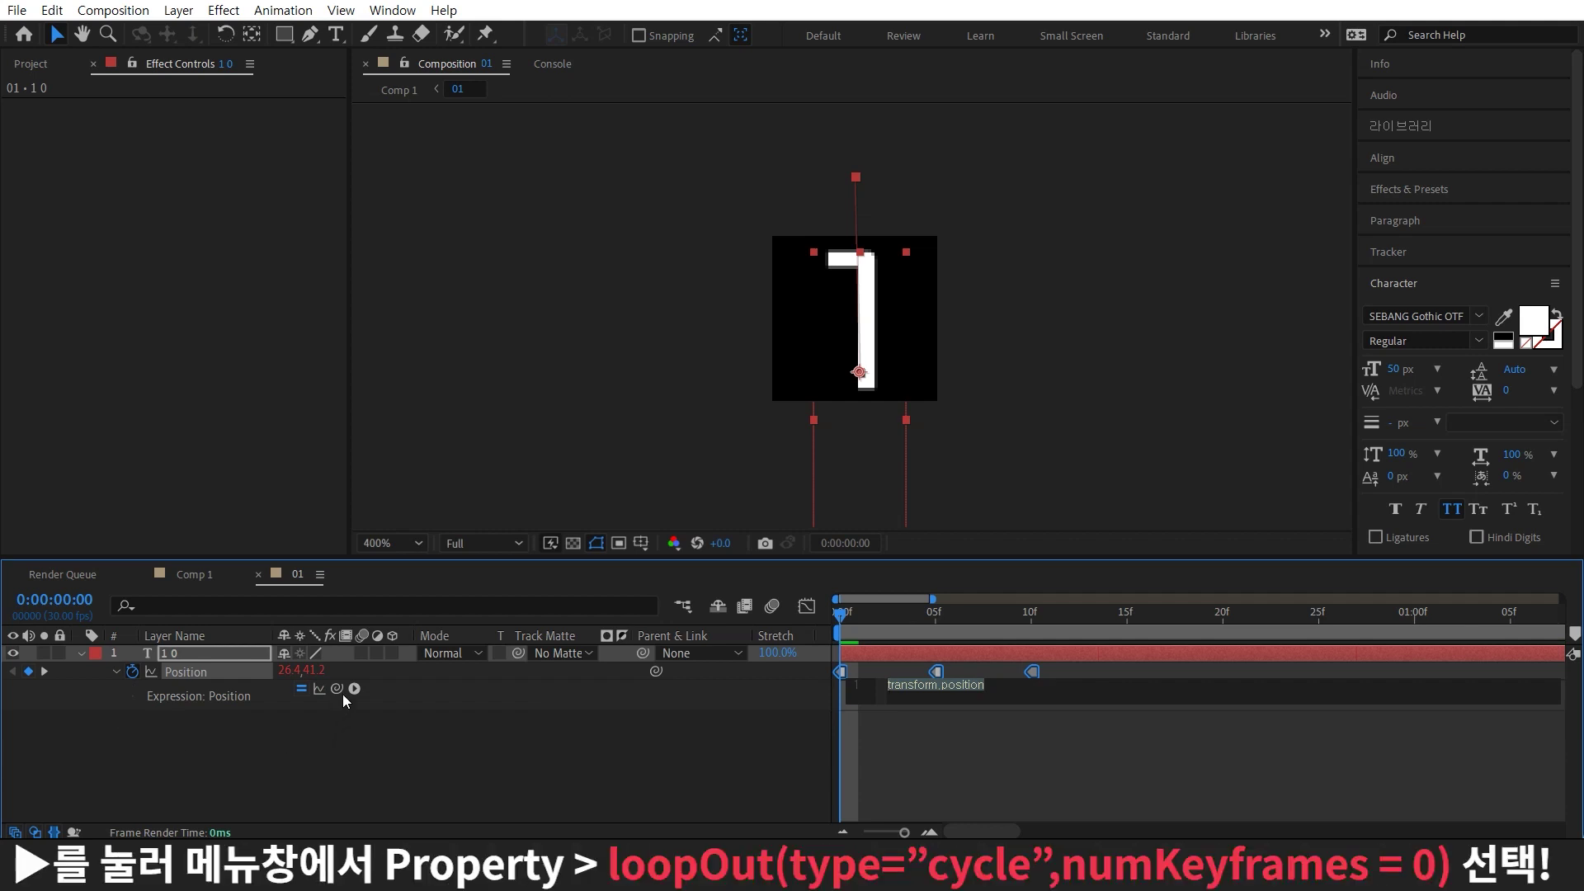
click(354, 689)
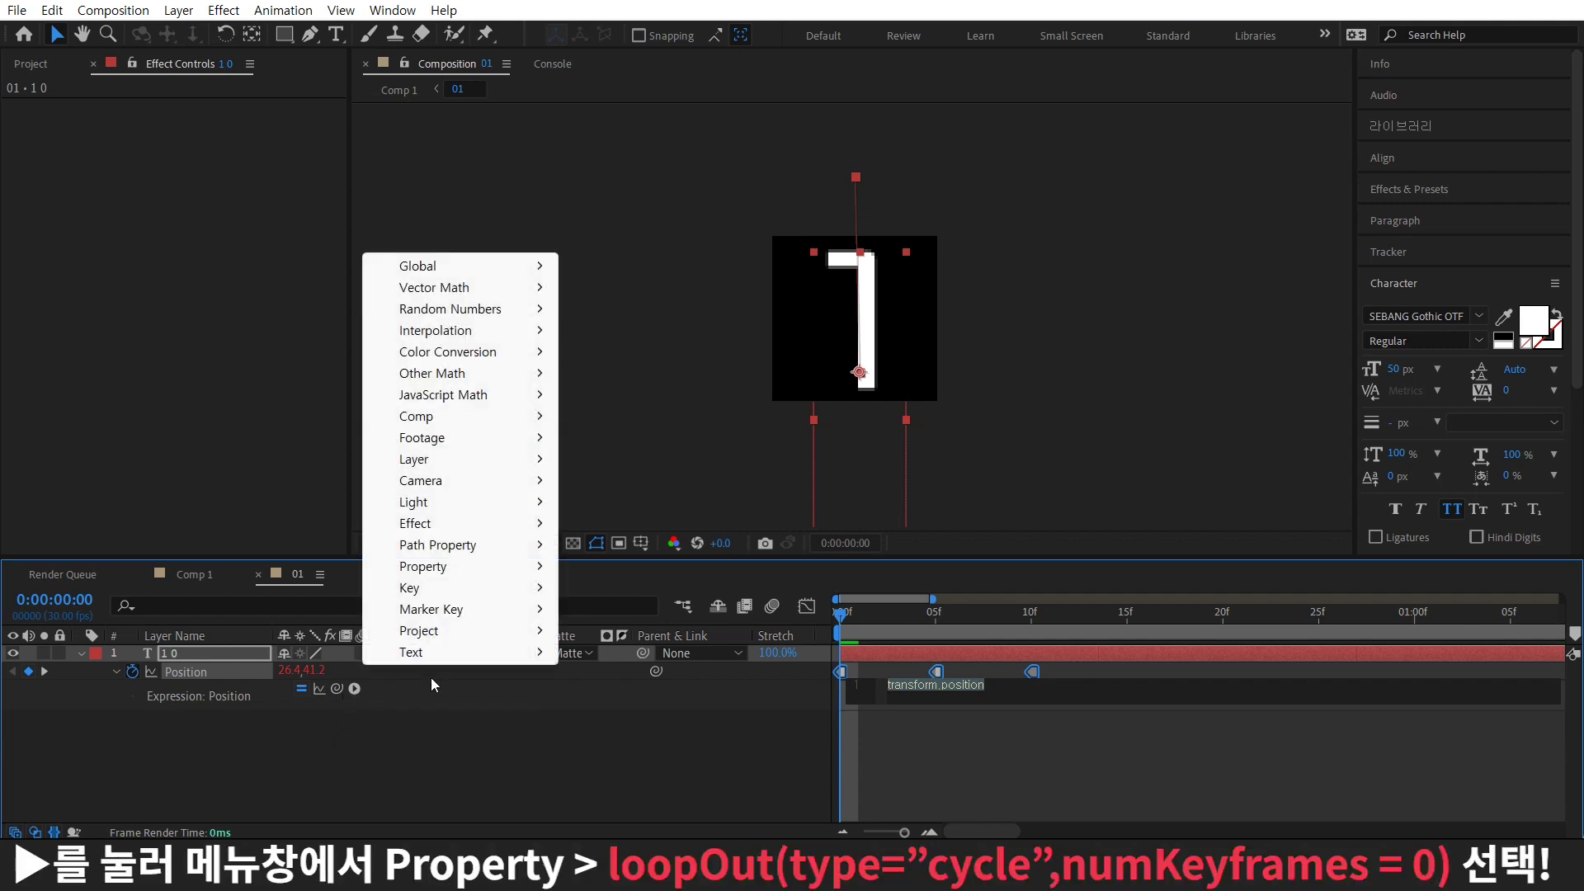
mouse_move(463, 576)
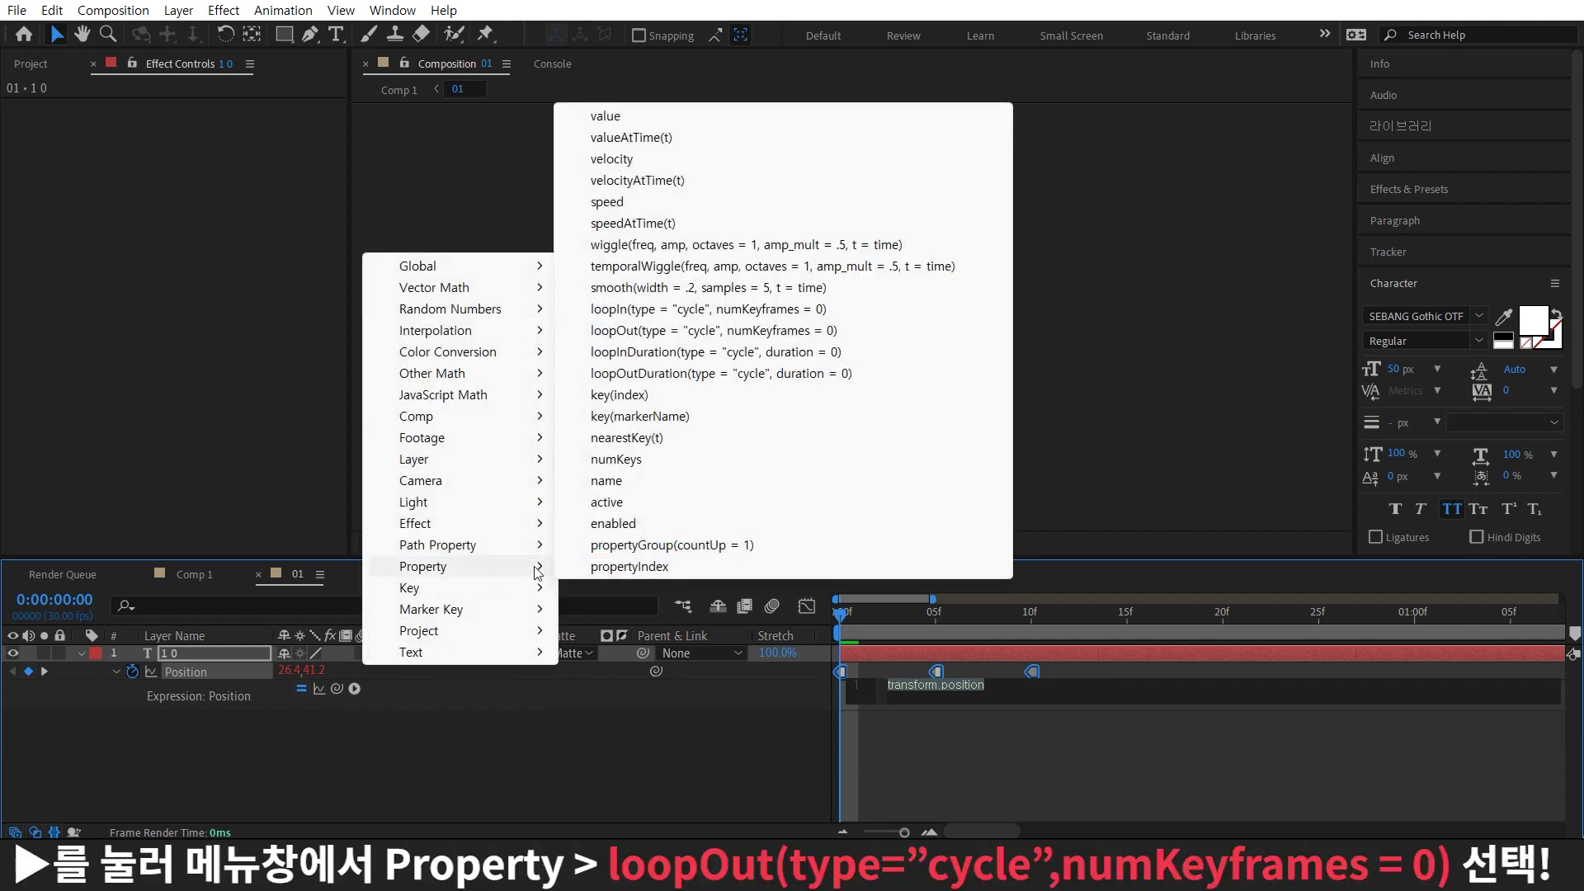
click(716, 333)
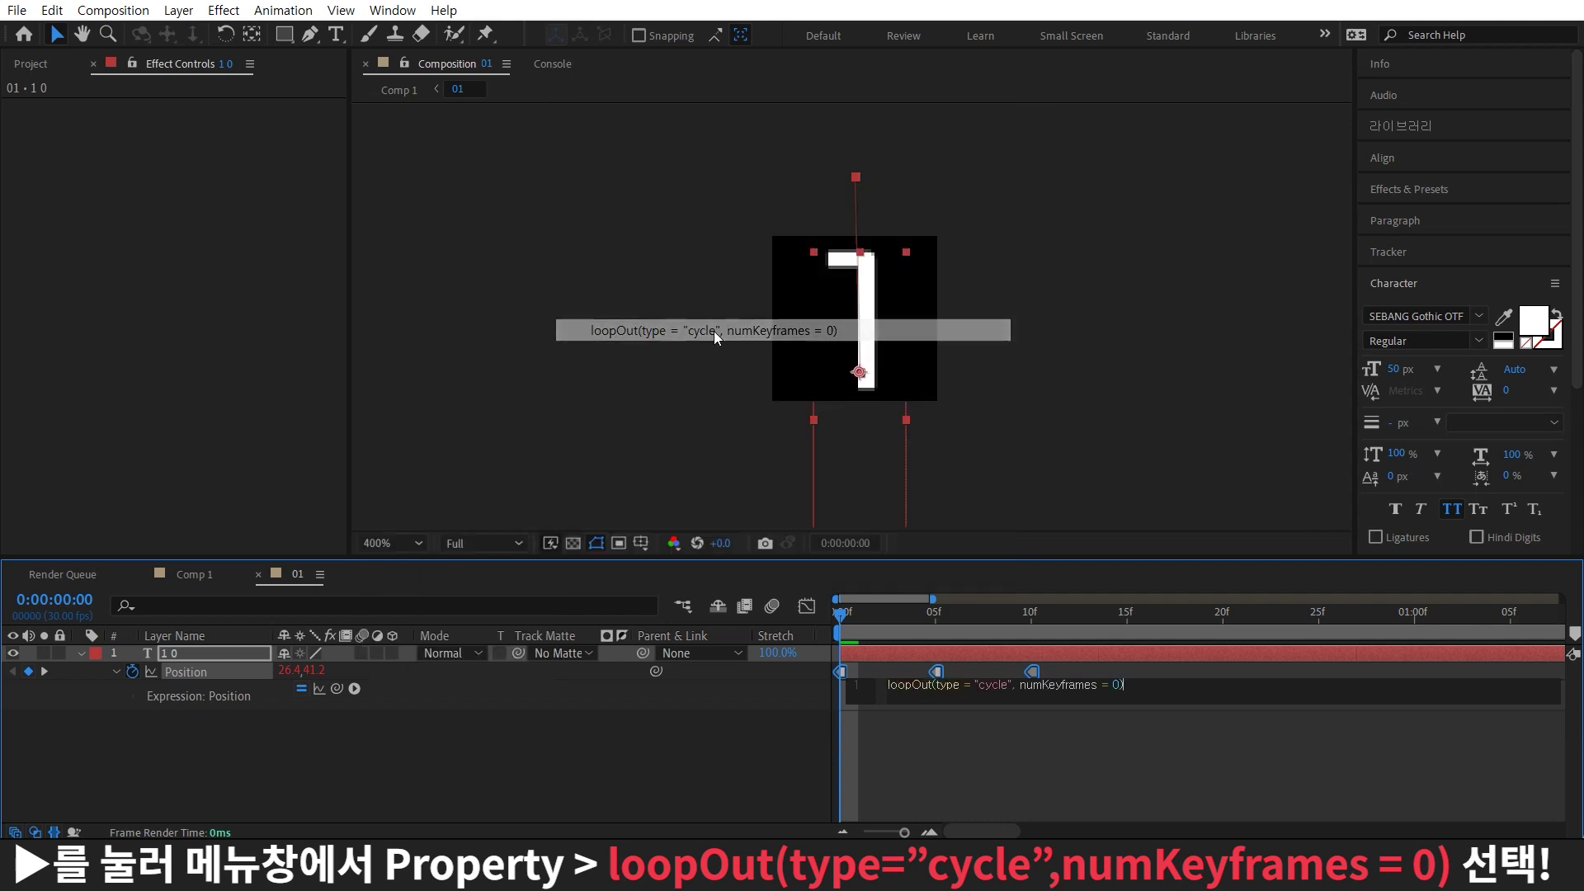
click(988, 737)
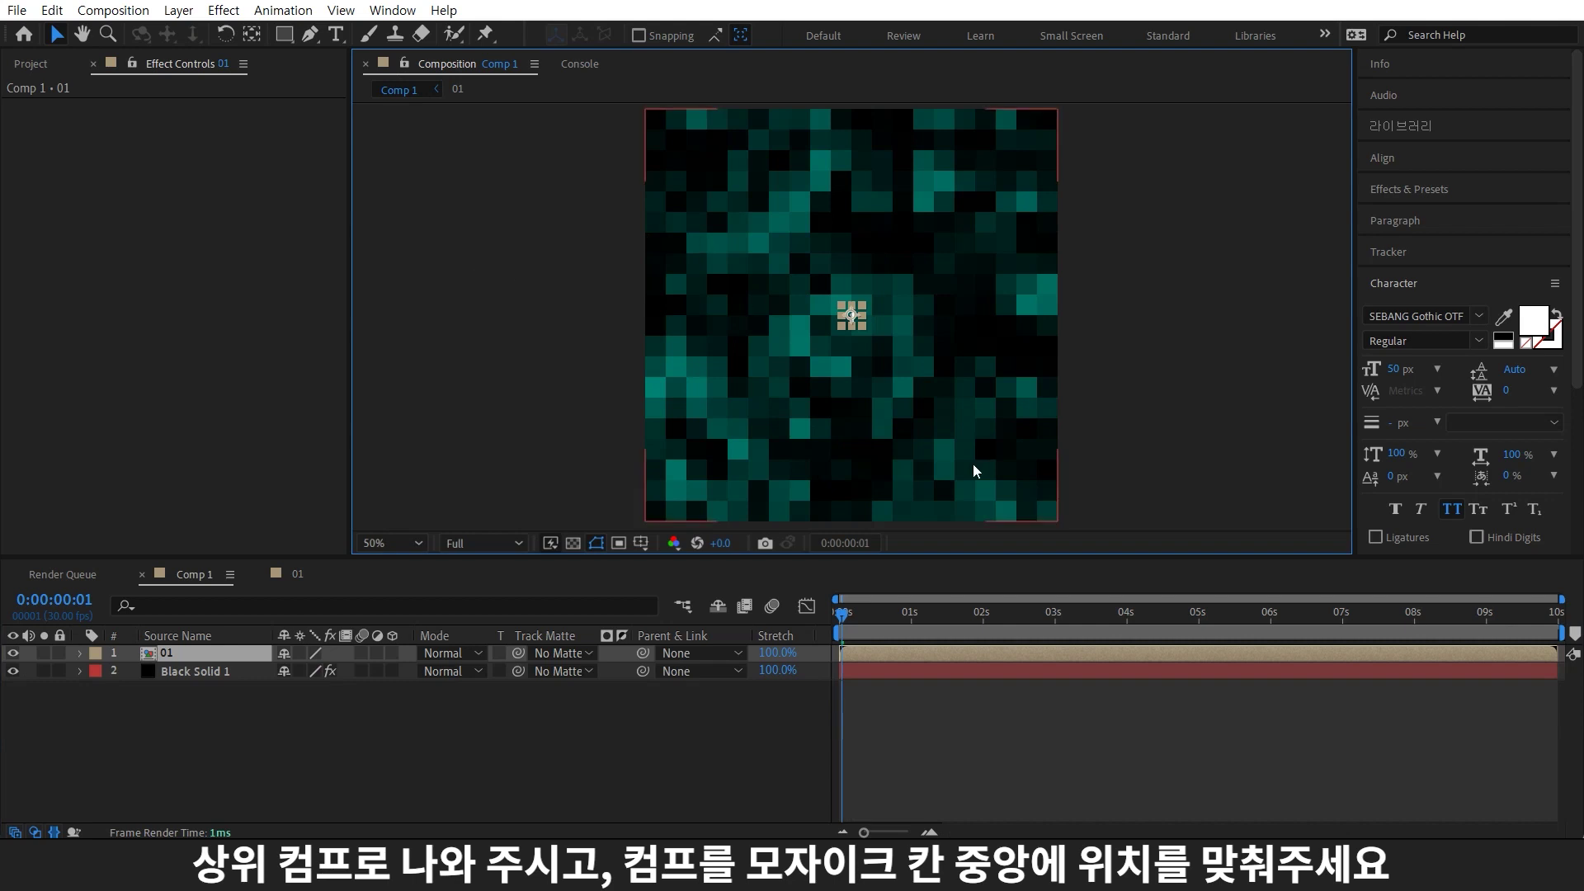
Fit the 01 layer onto one mosaic cell and apply CC RepeTile to it
scroll(863, 312, up, 4)
drag(864, 308, 823, 282)
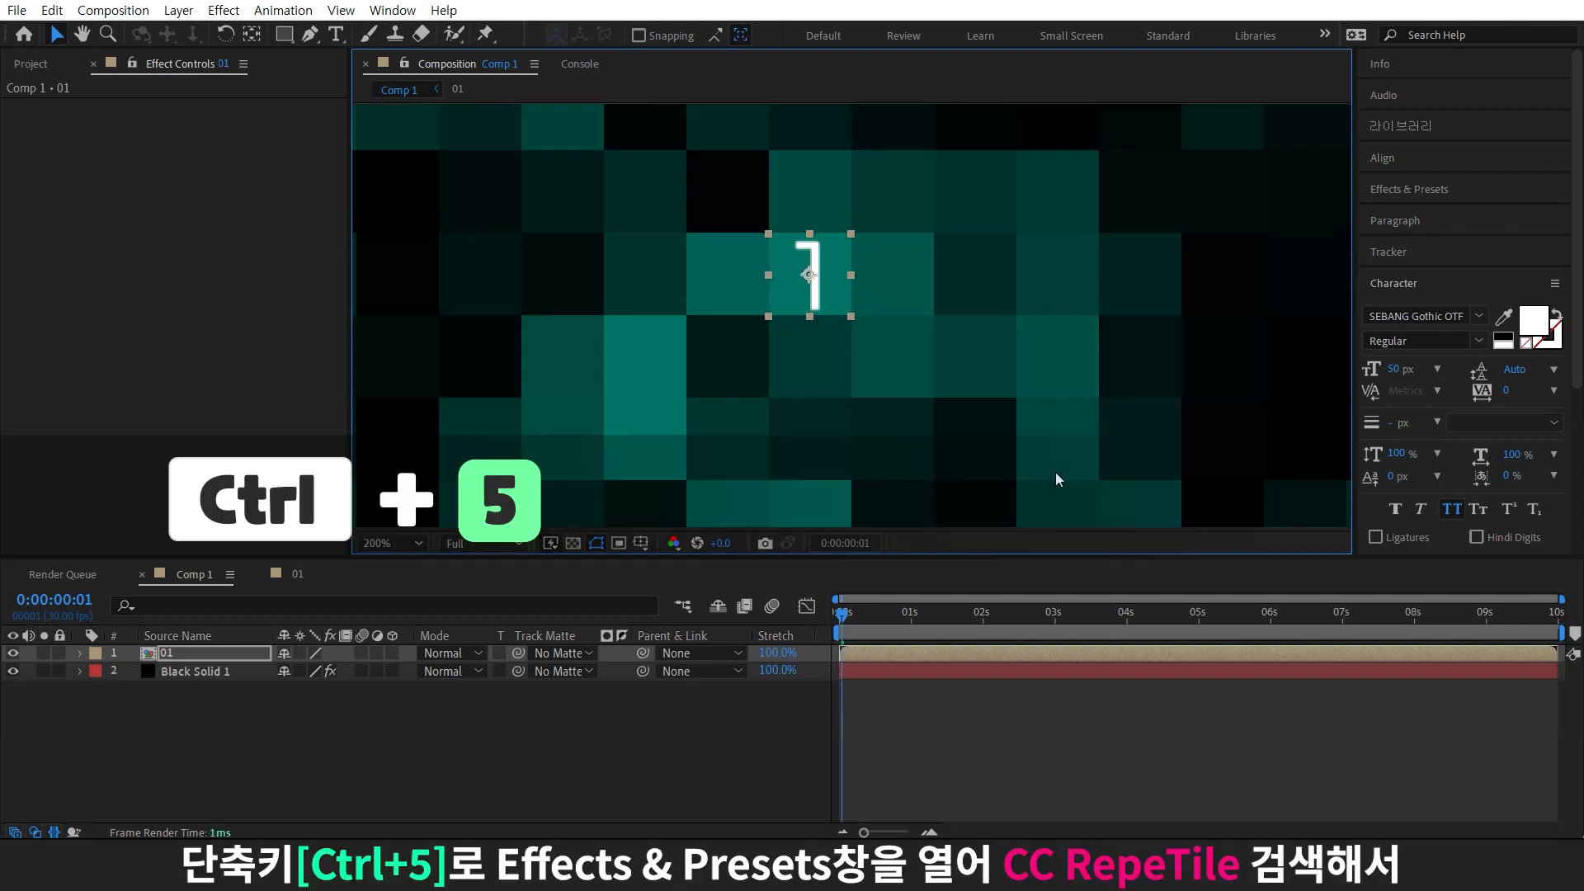
key(ctrl+5)
text(ti)
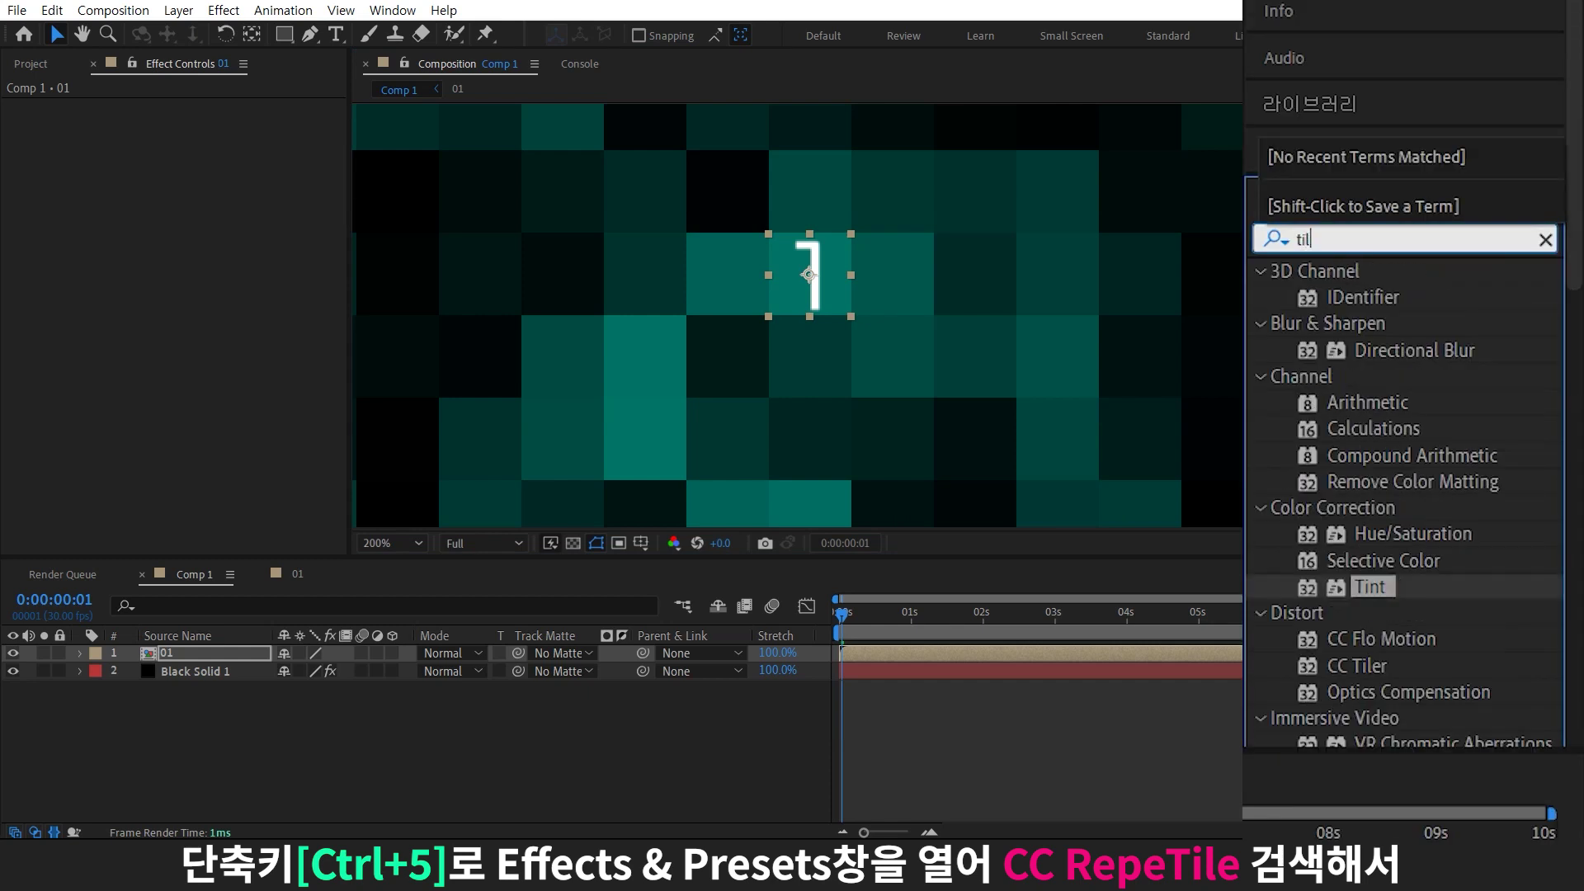
text(l)
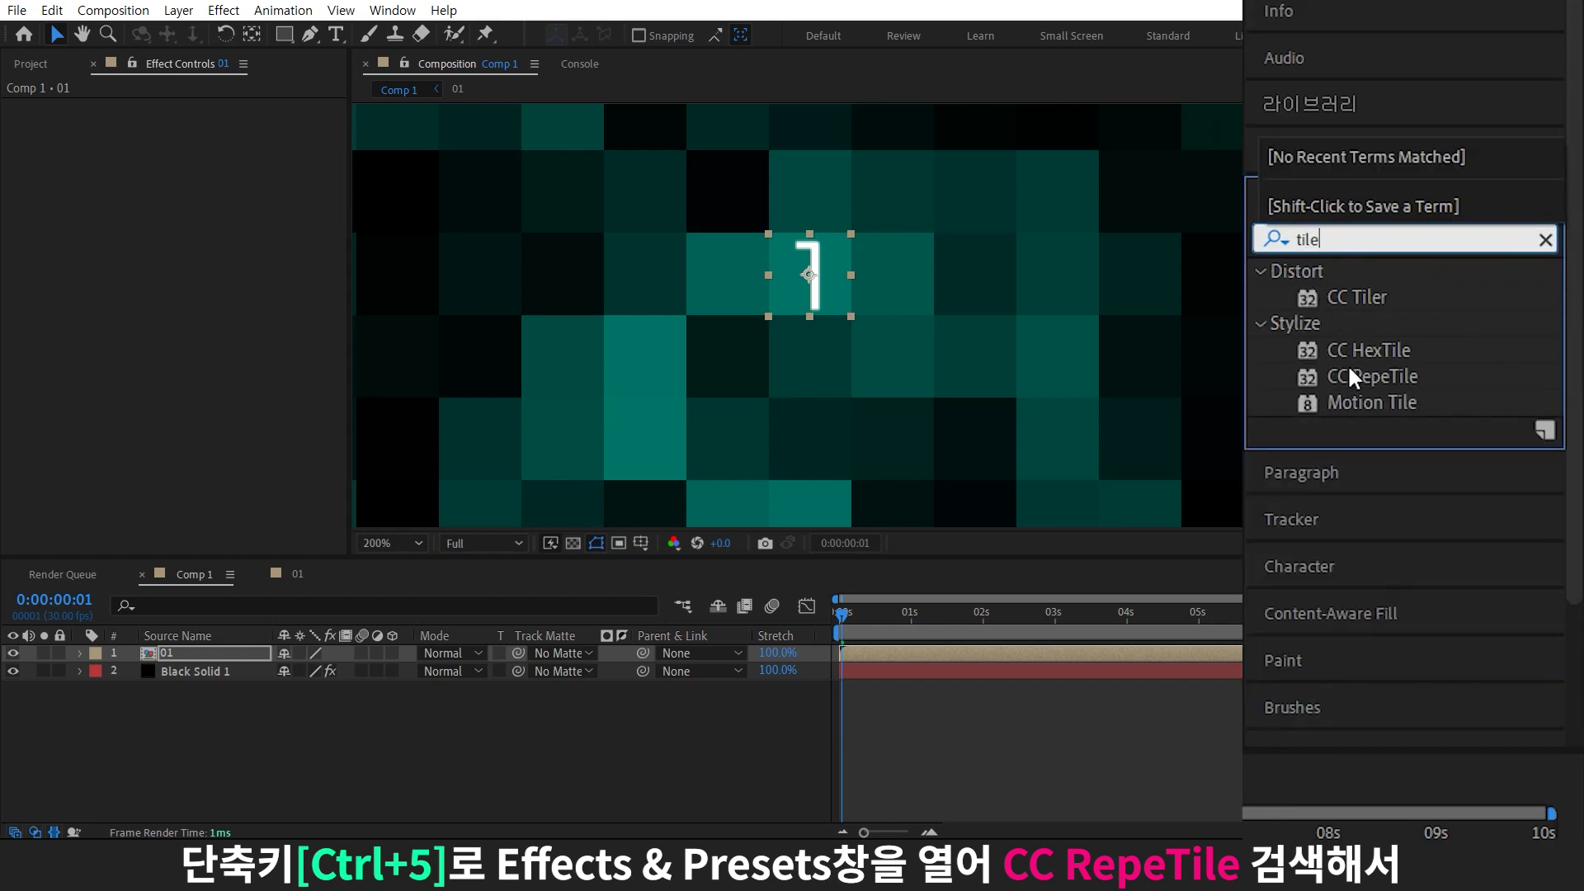
drag(1349, 369, 220, 651)
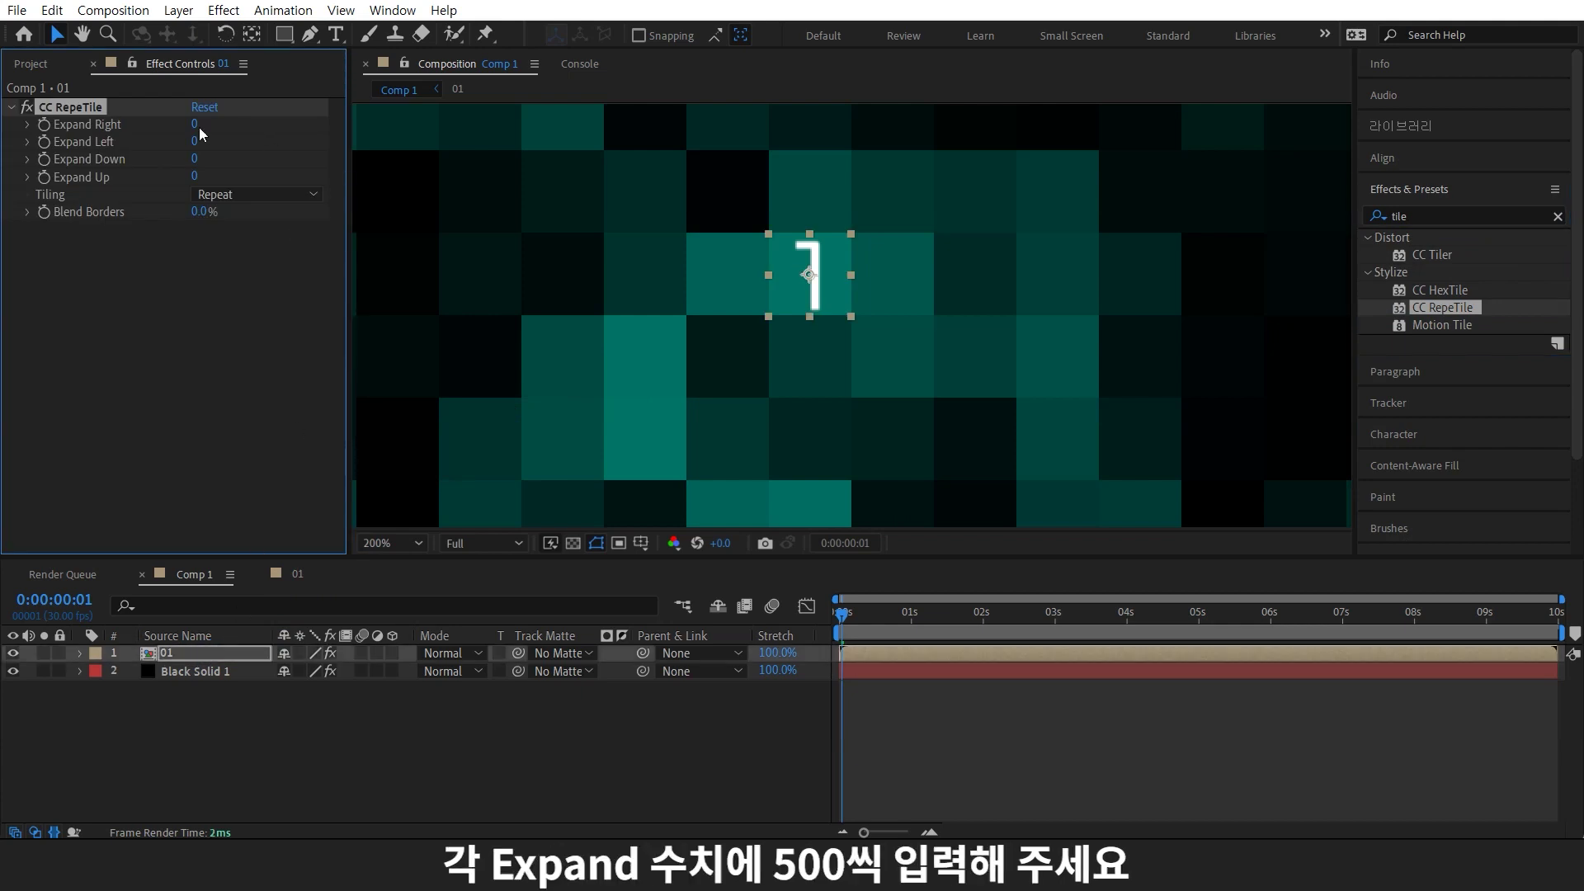
Set CC RepeTile's Expand Right, Left, Down and Up all to 500
click(198, 125)
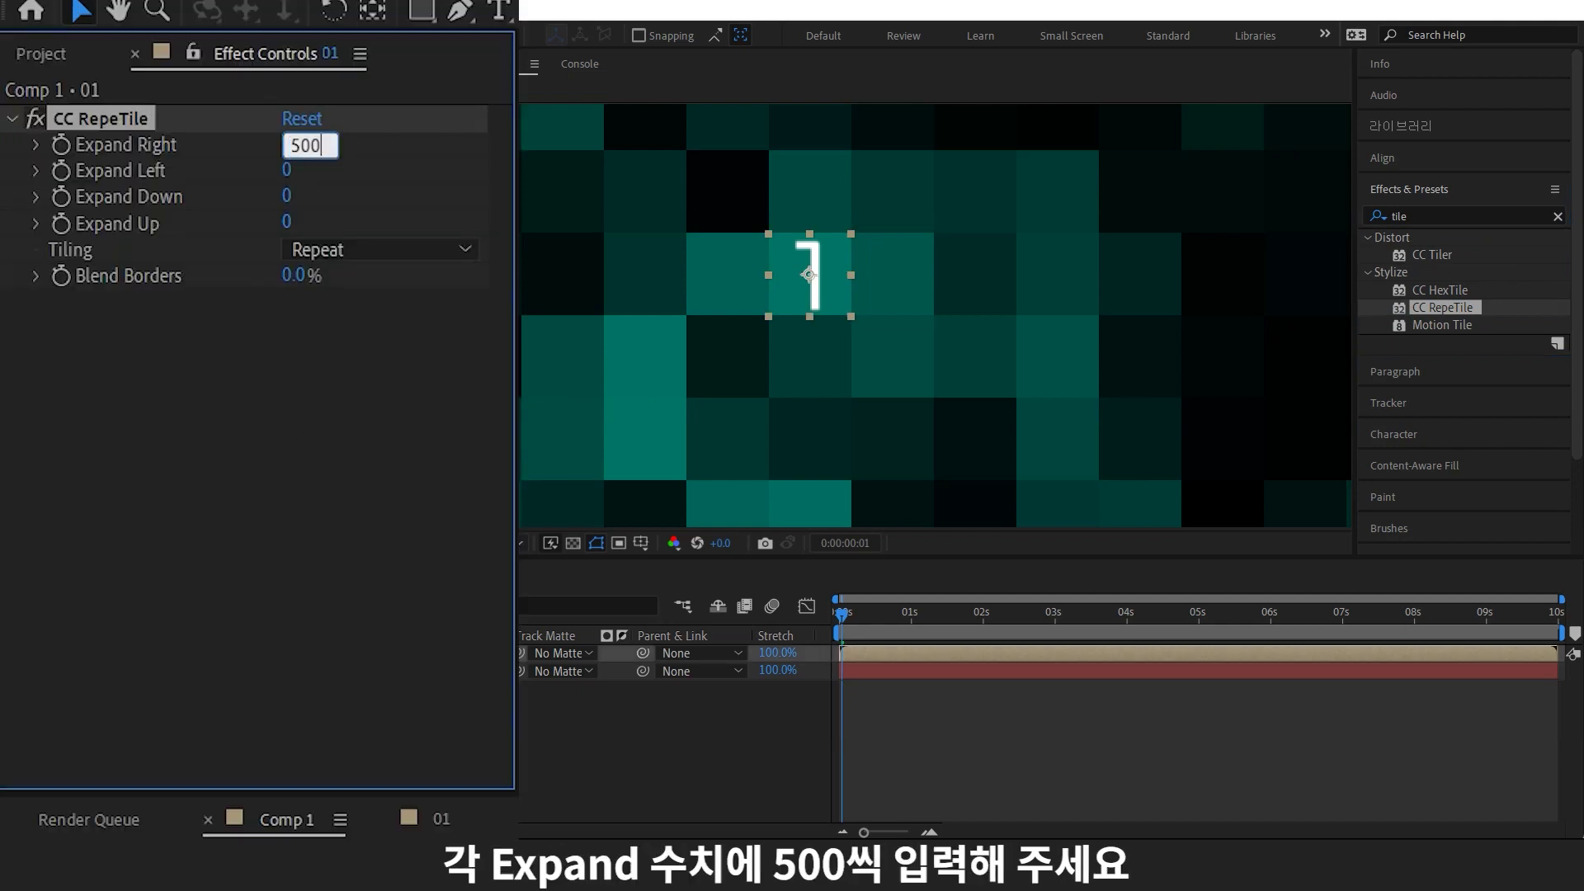
key(Tab)
text(5)
key(Tab)
text(500)
key(Tab)
text(500)
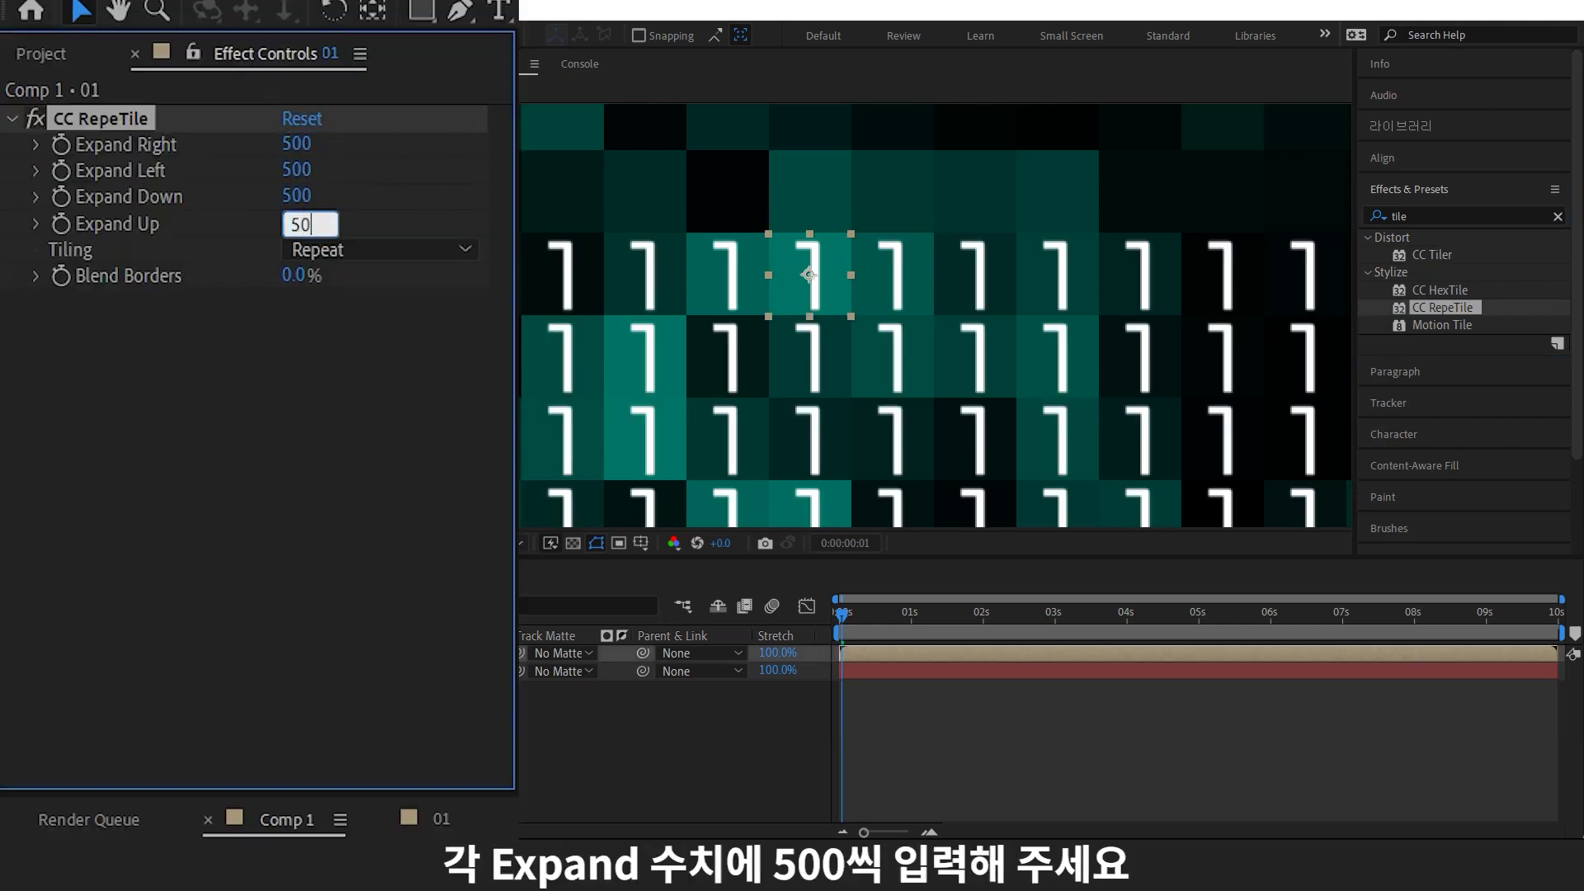
key(Return)
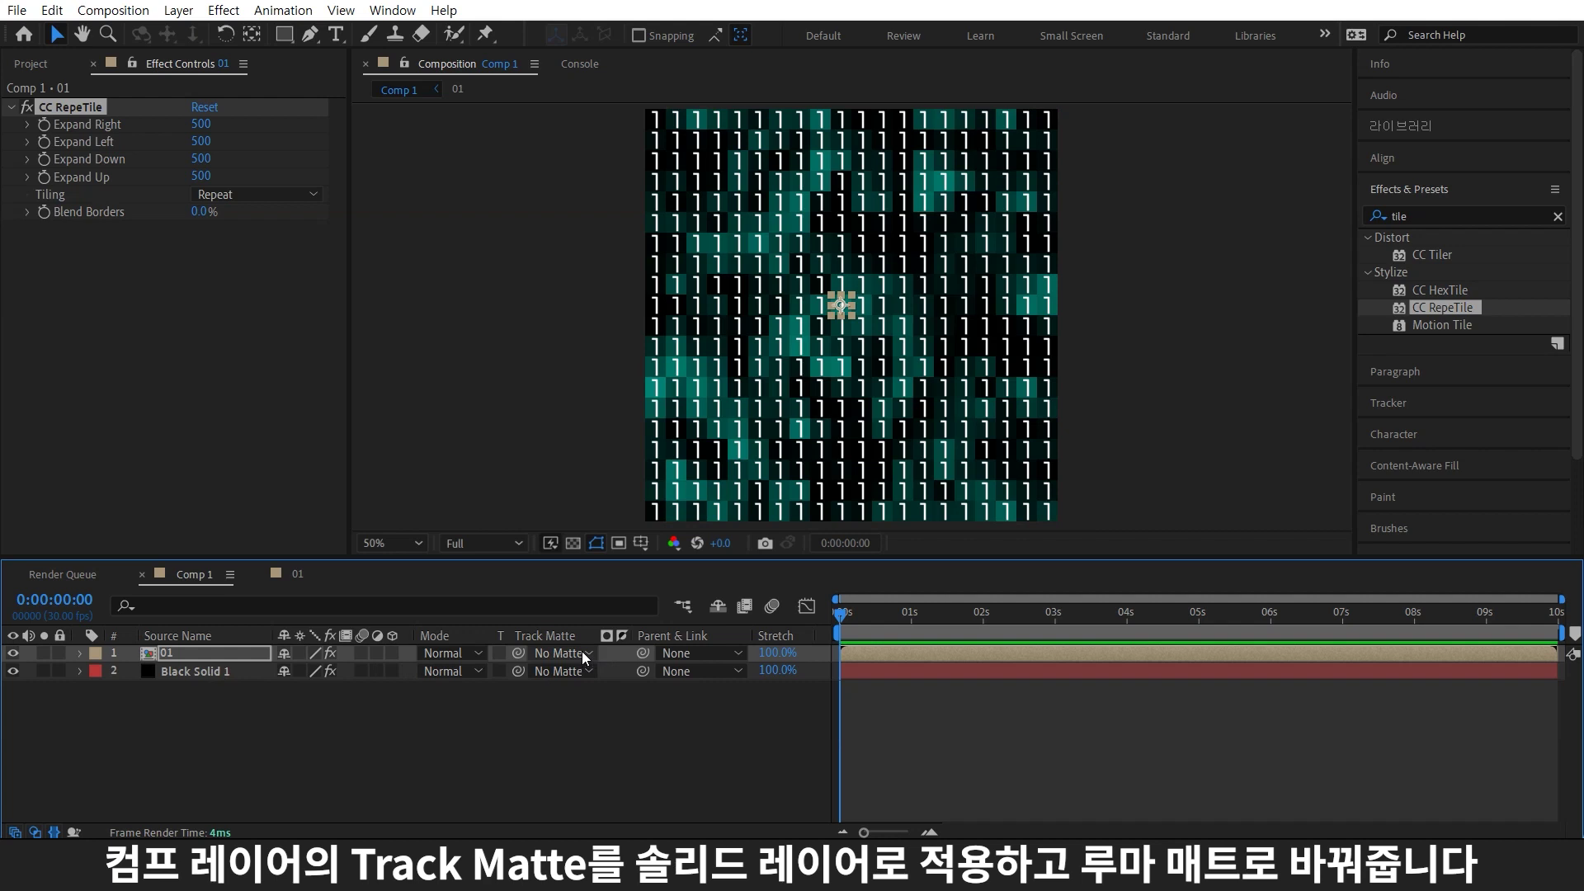
Luma-matte layer 01 with Black Solid 1, unhide the solid, and set 01 to Add mode
click(581, 651)
click(618, 728)
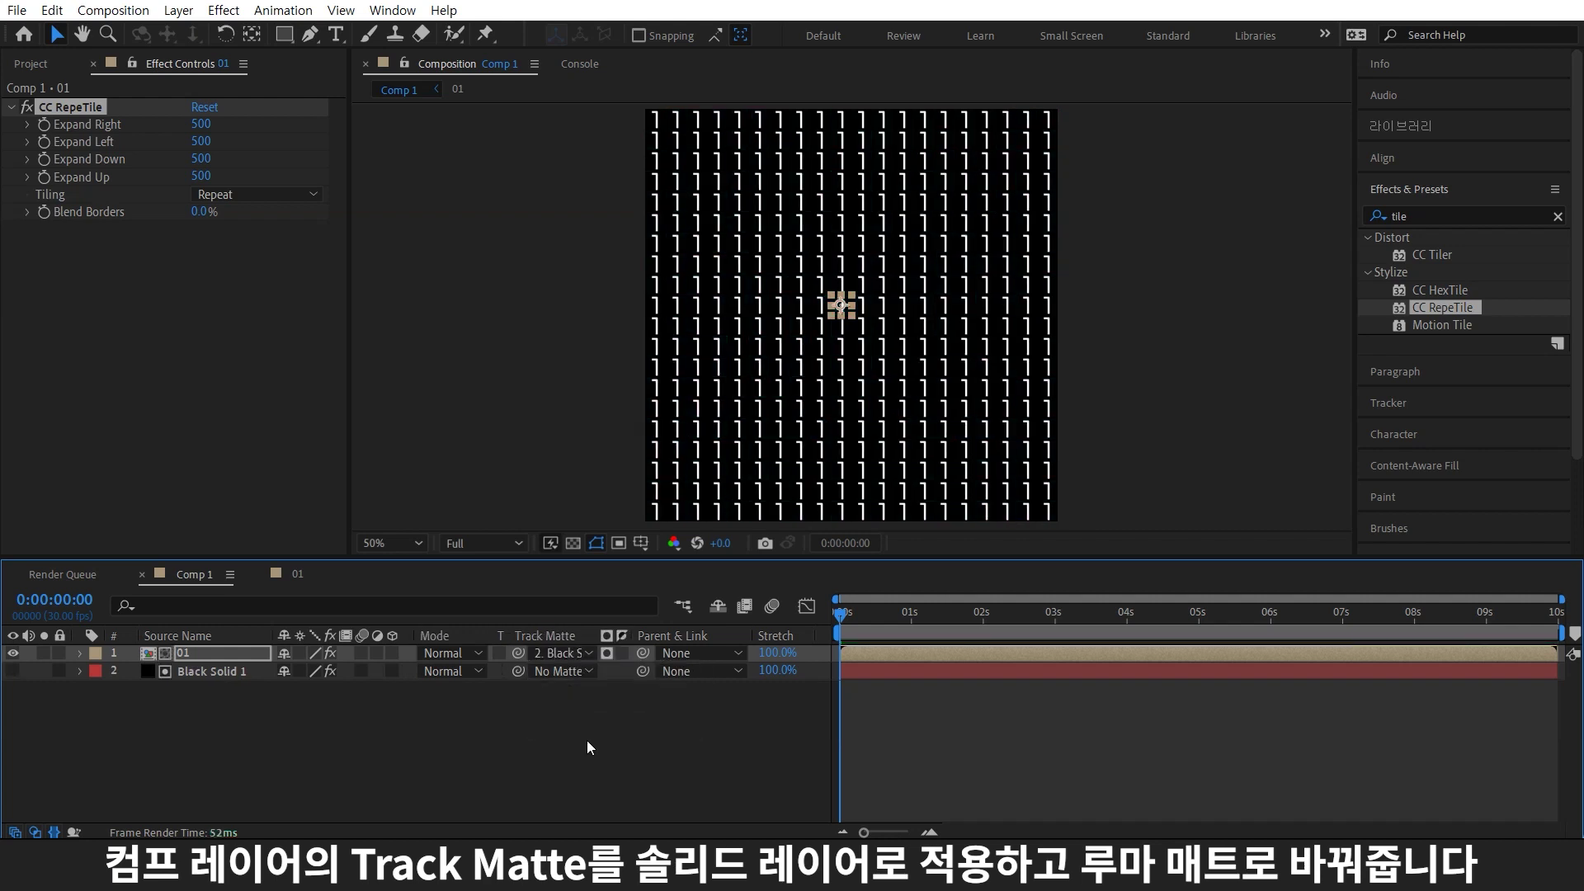
click(605, 653)
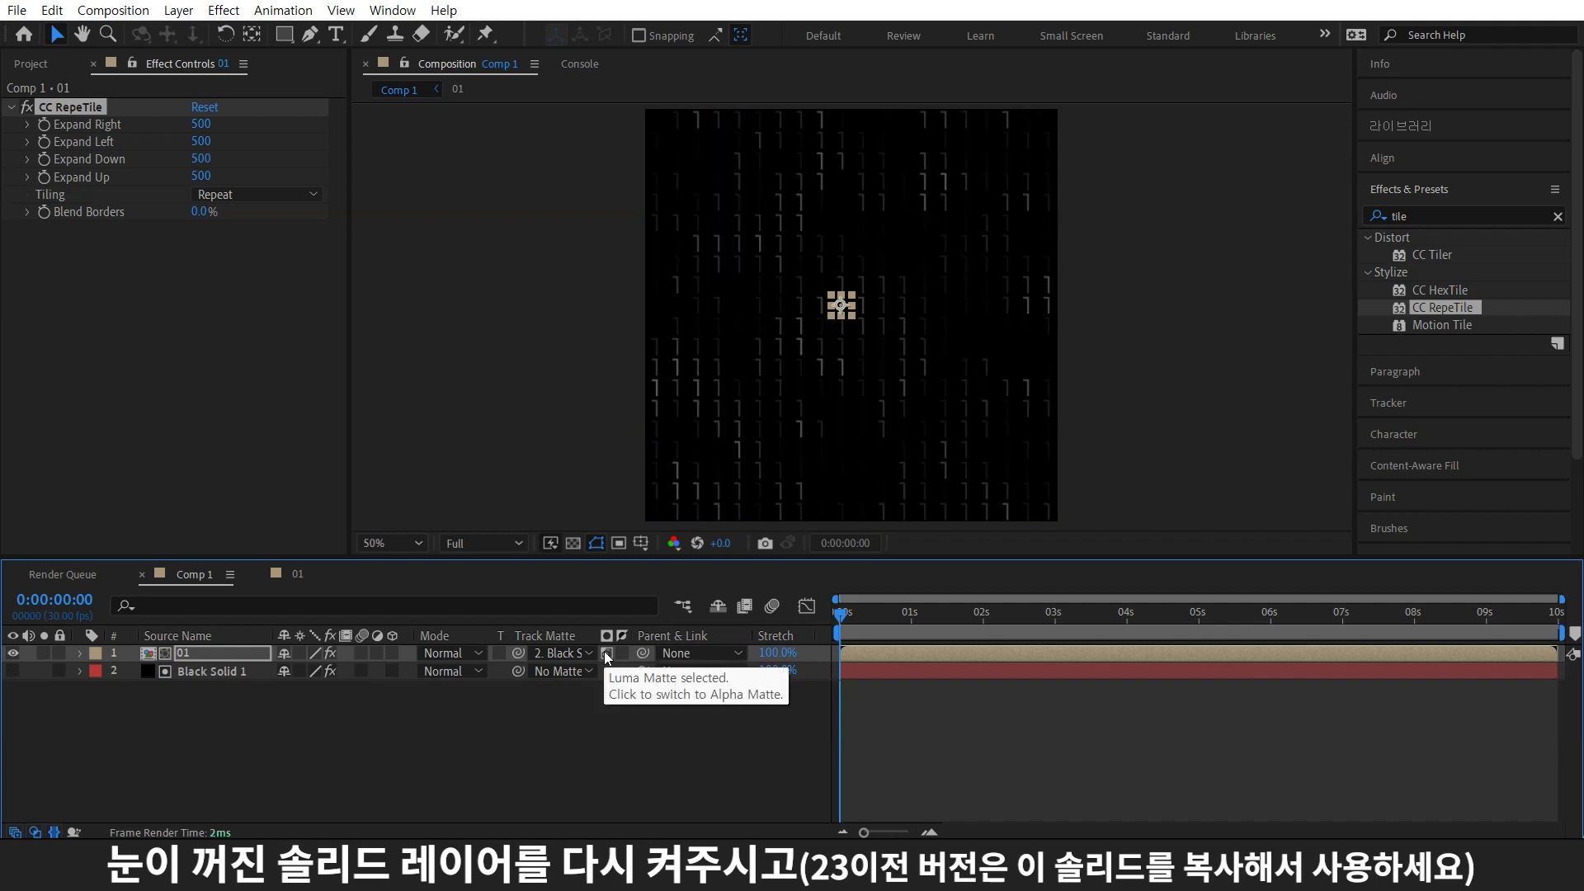
click(12, 671)
key(period)
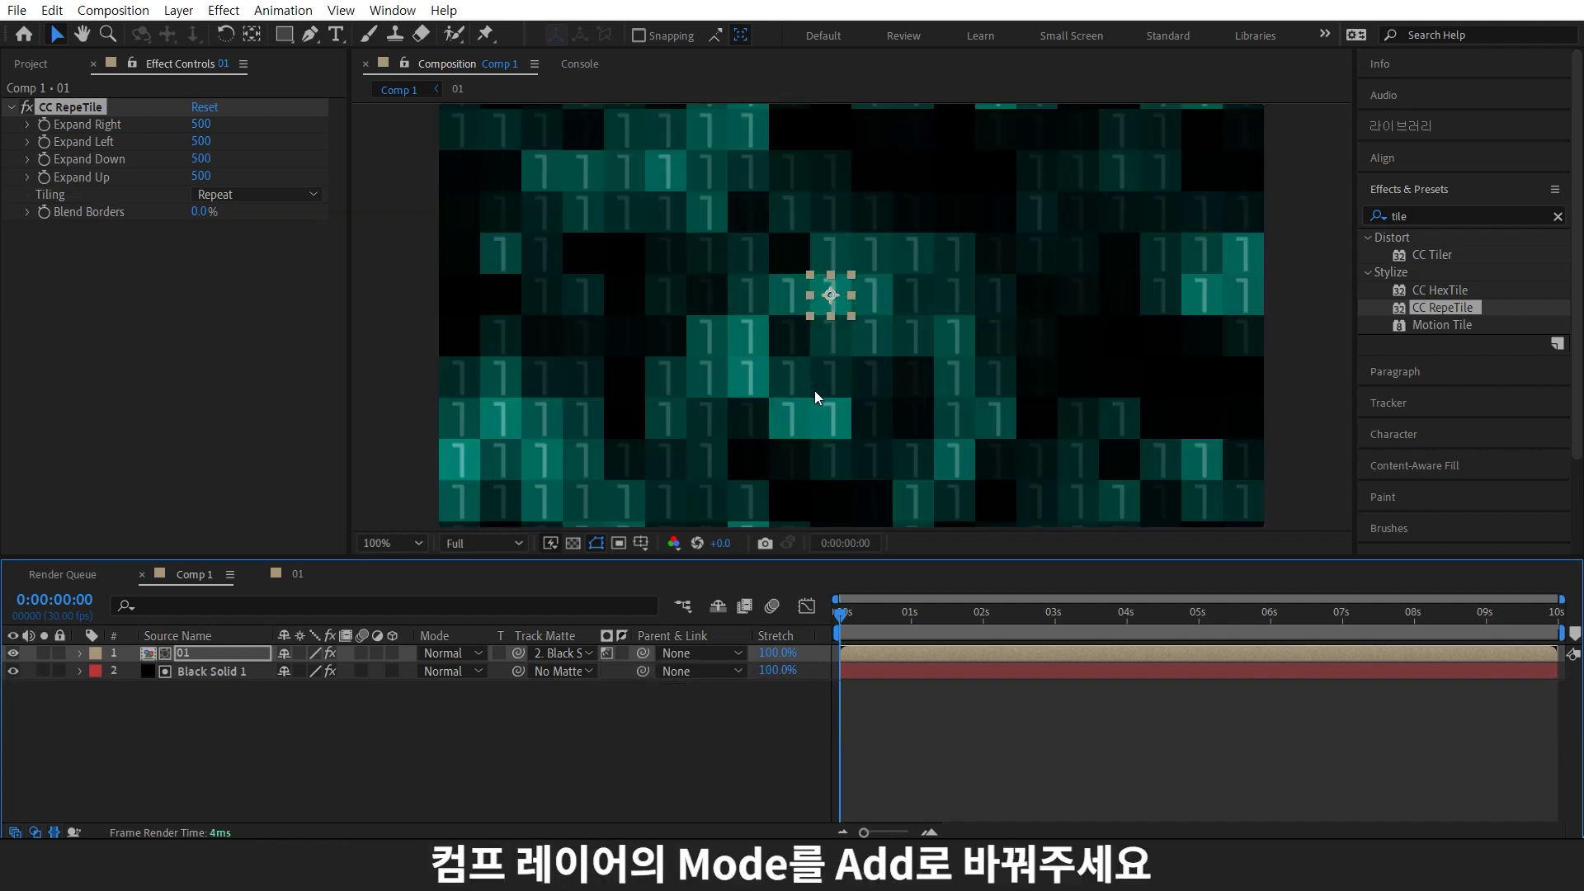
click(477, 653)
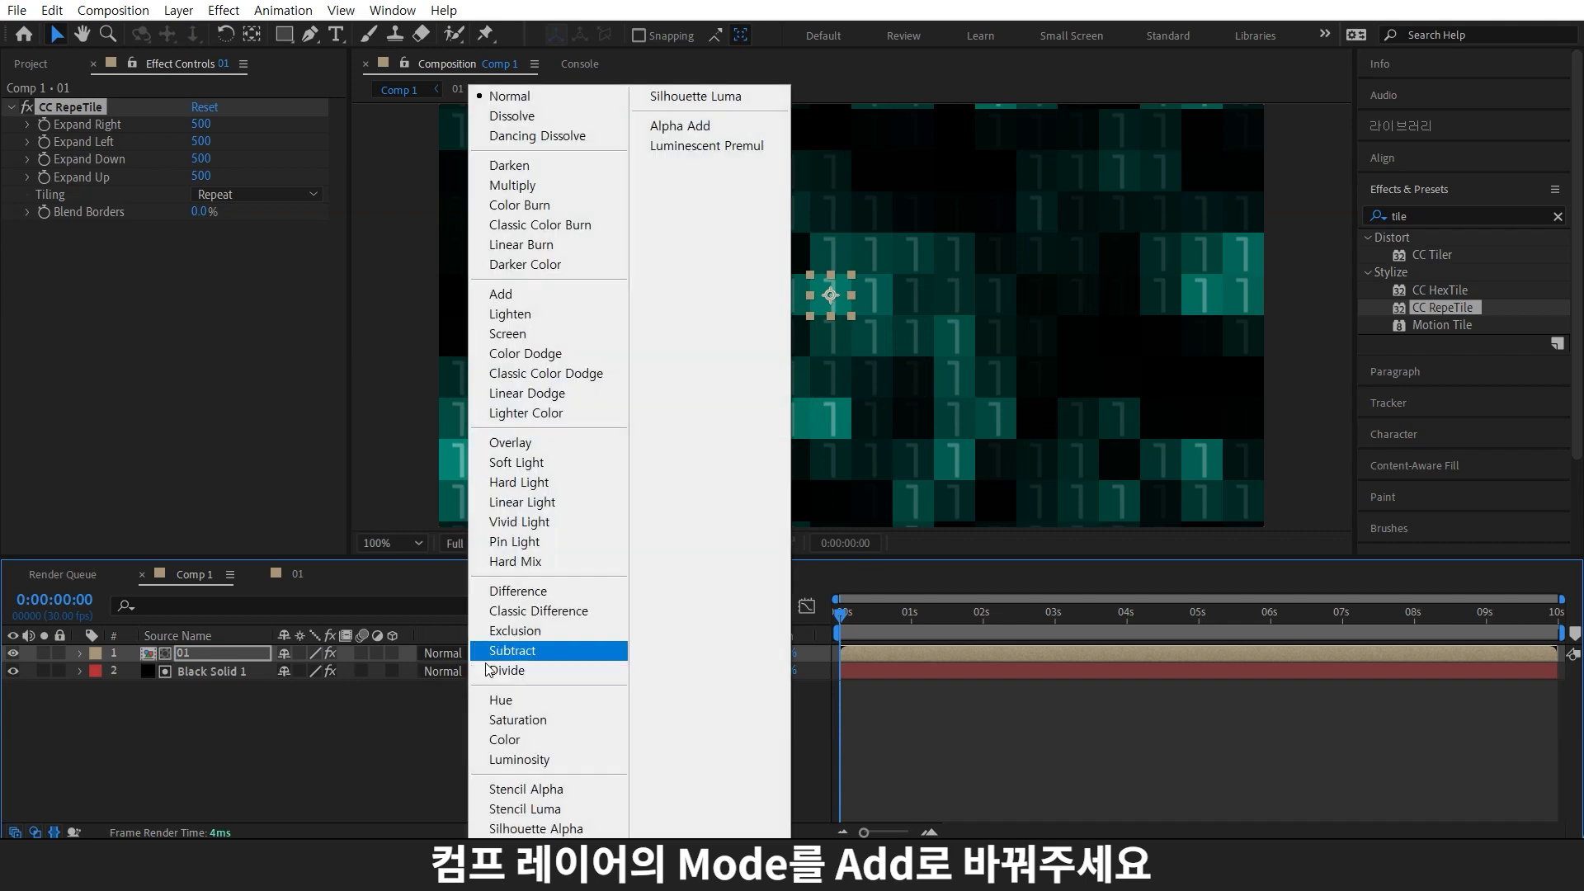
click(520, 296)
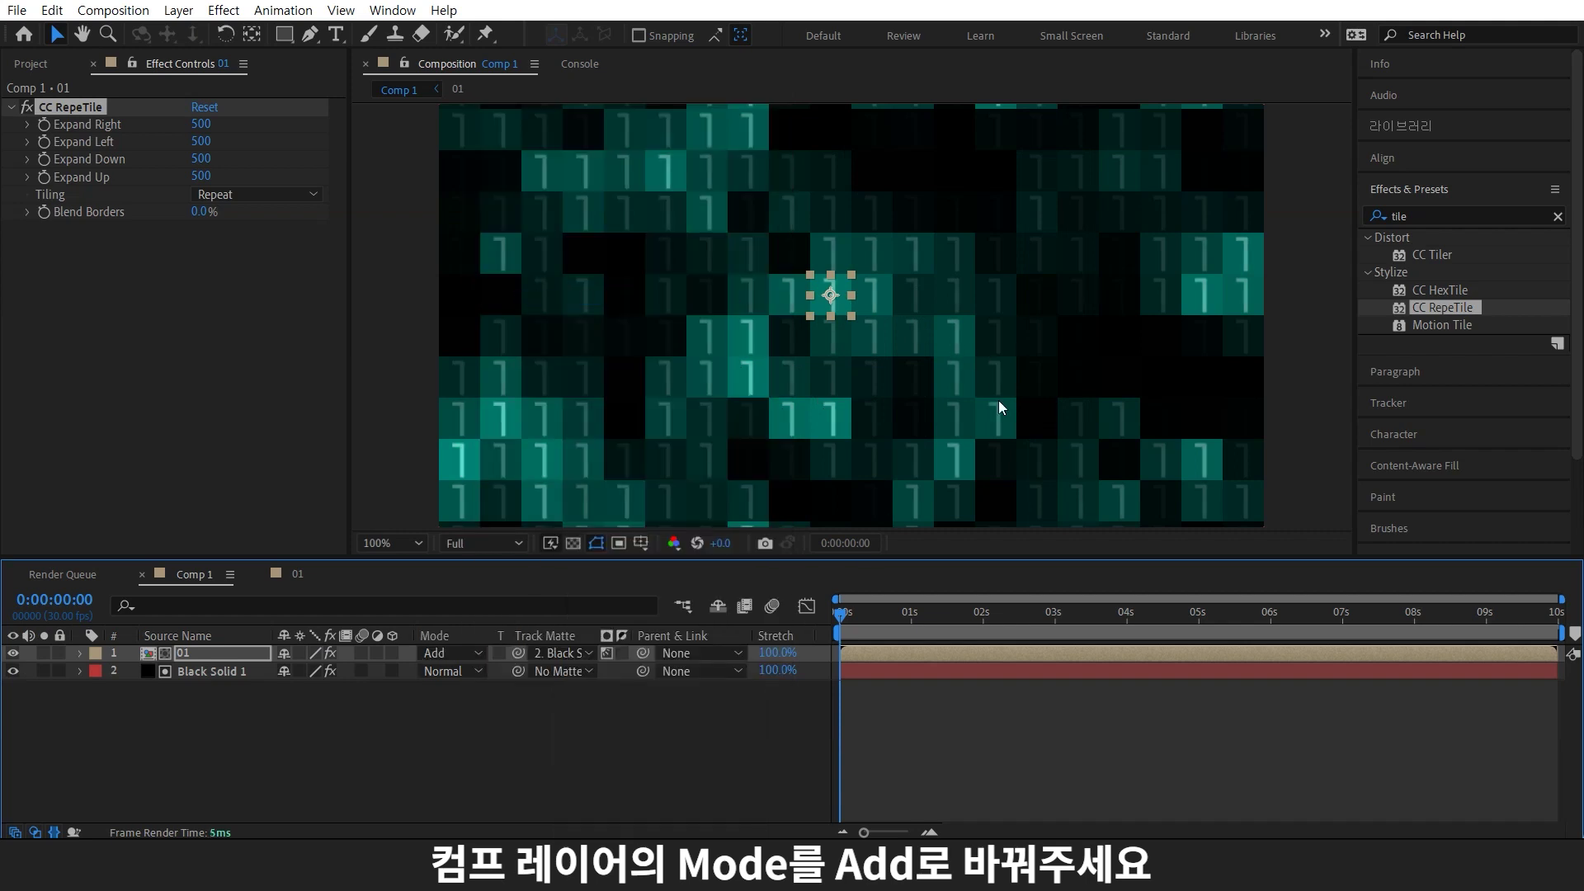
key(F2)
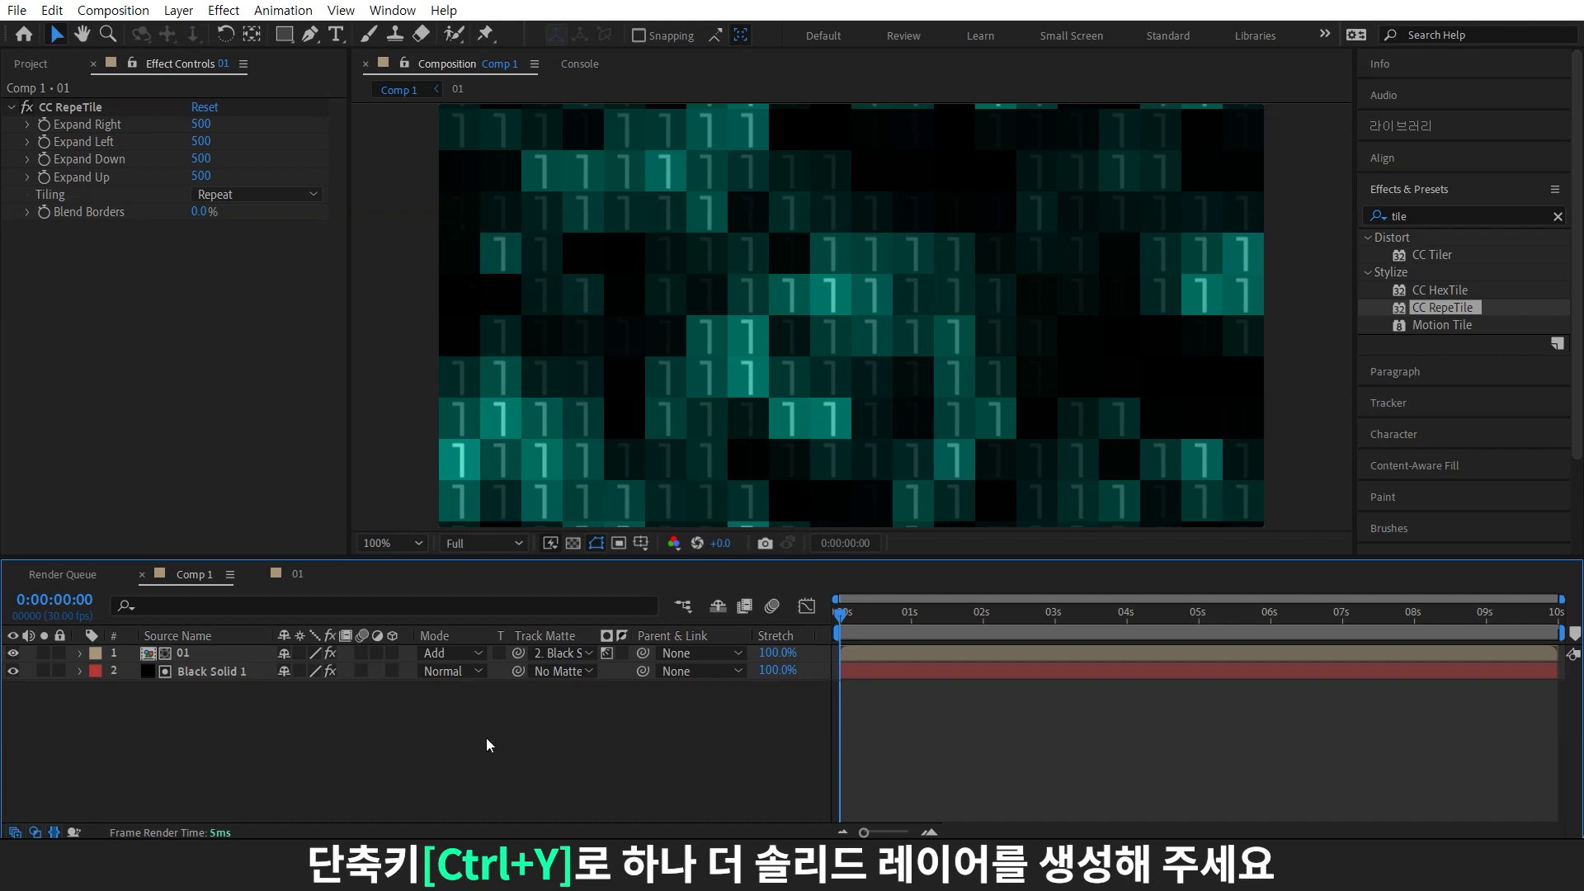
Create Black Solid 2 and apply the Grid effect to it
key(ctrl+y)
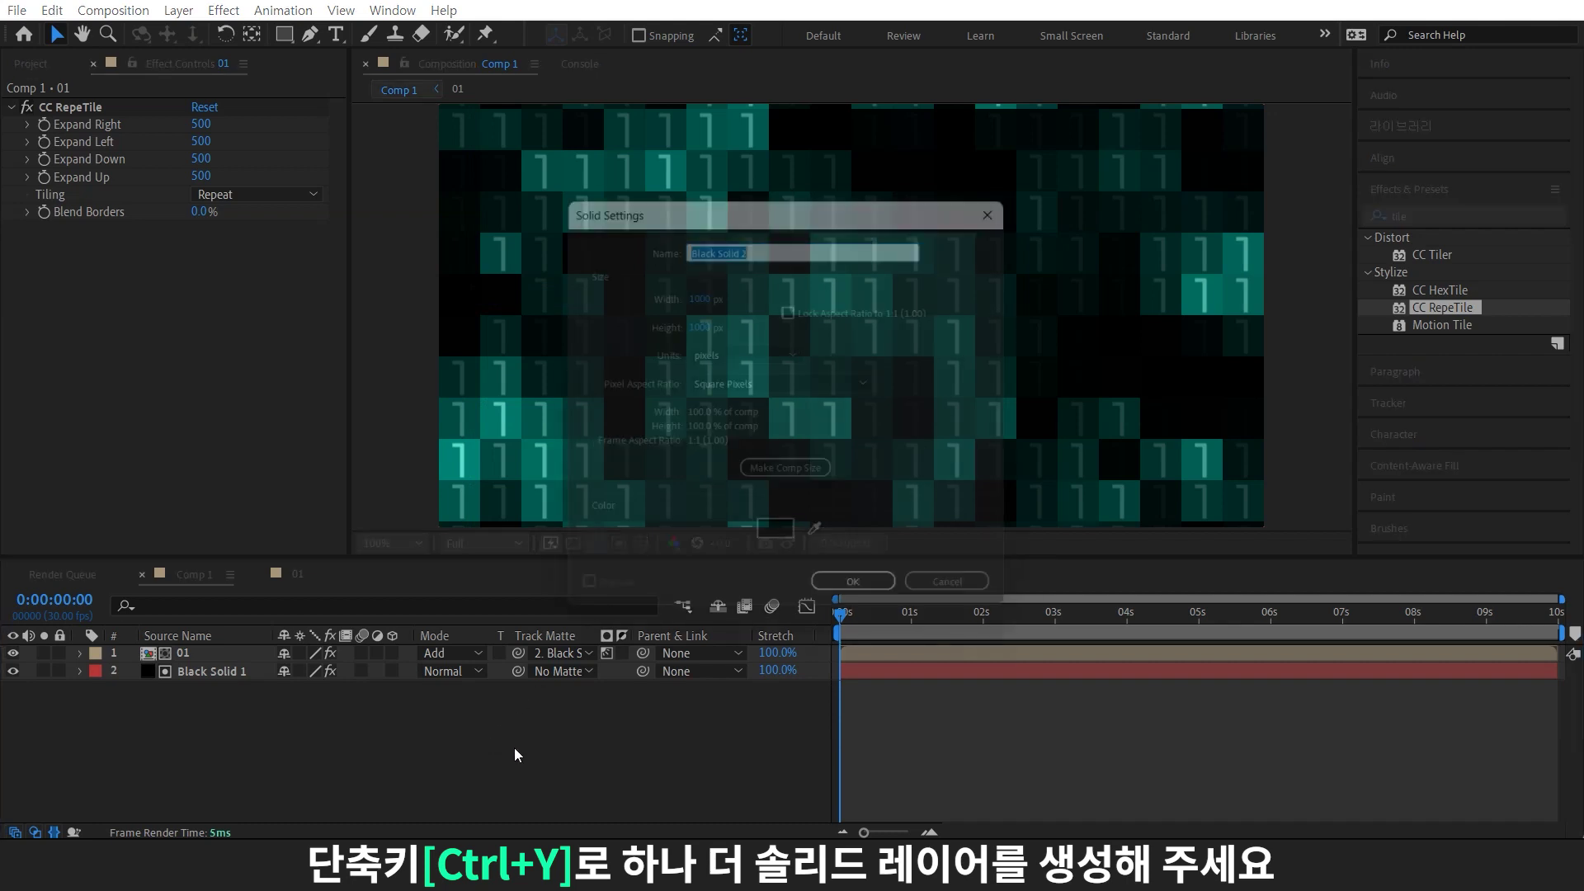
click(861, 602)
double_click(1398, 216)
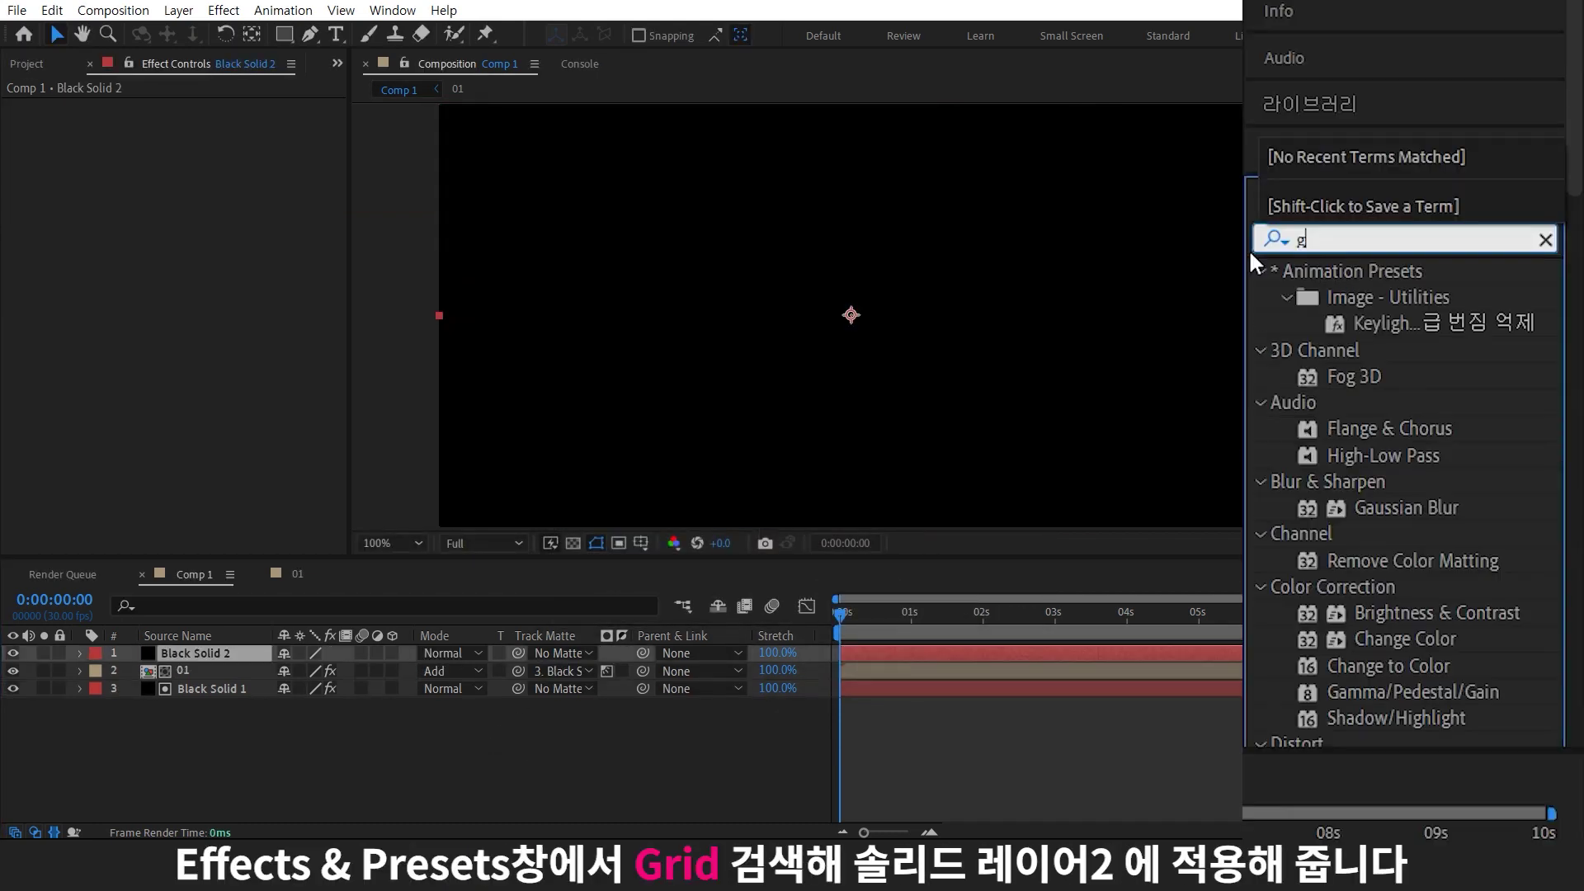
text(grid)
drag(1342, 350, 265, 652)
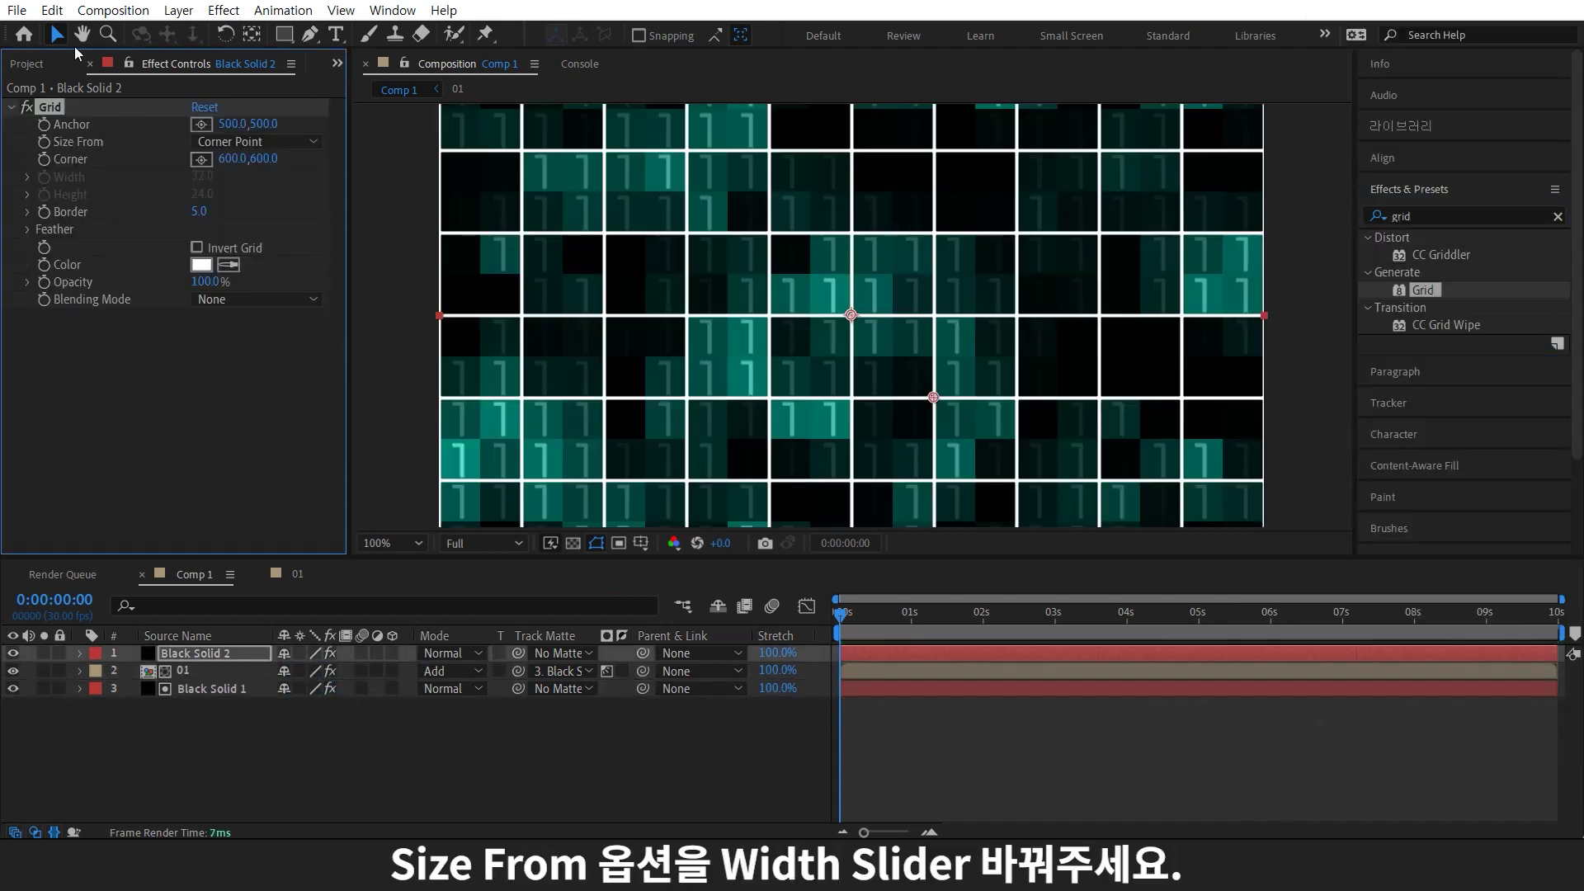
Set the Grid to Width Slider sizing with width 50, border 2 and black lines
click(246, 141)
click(246, 184)
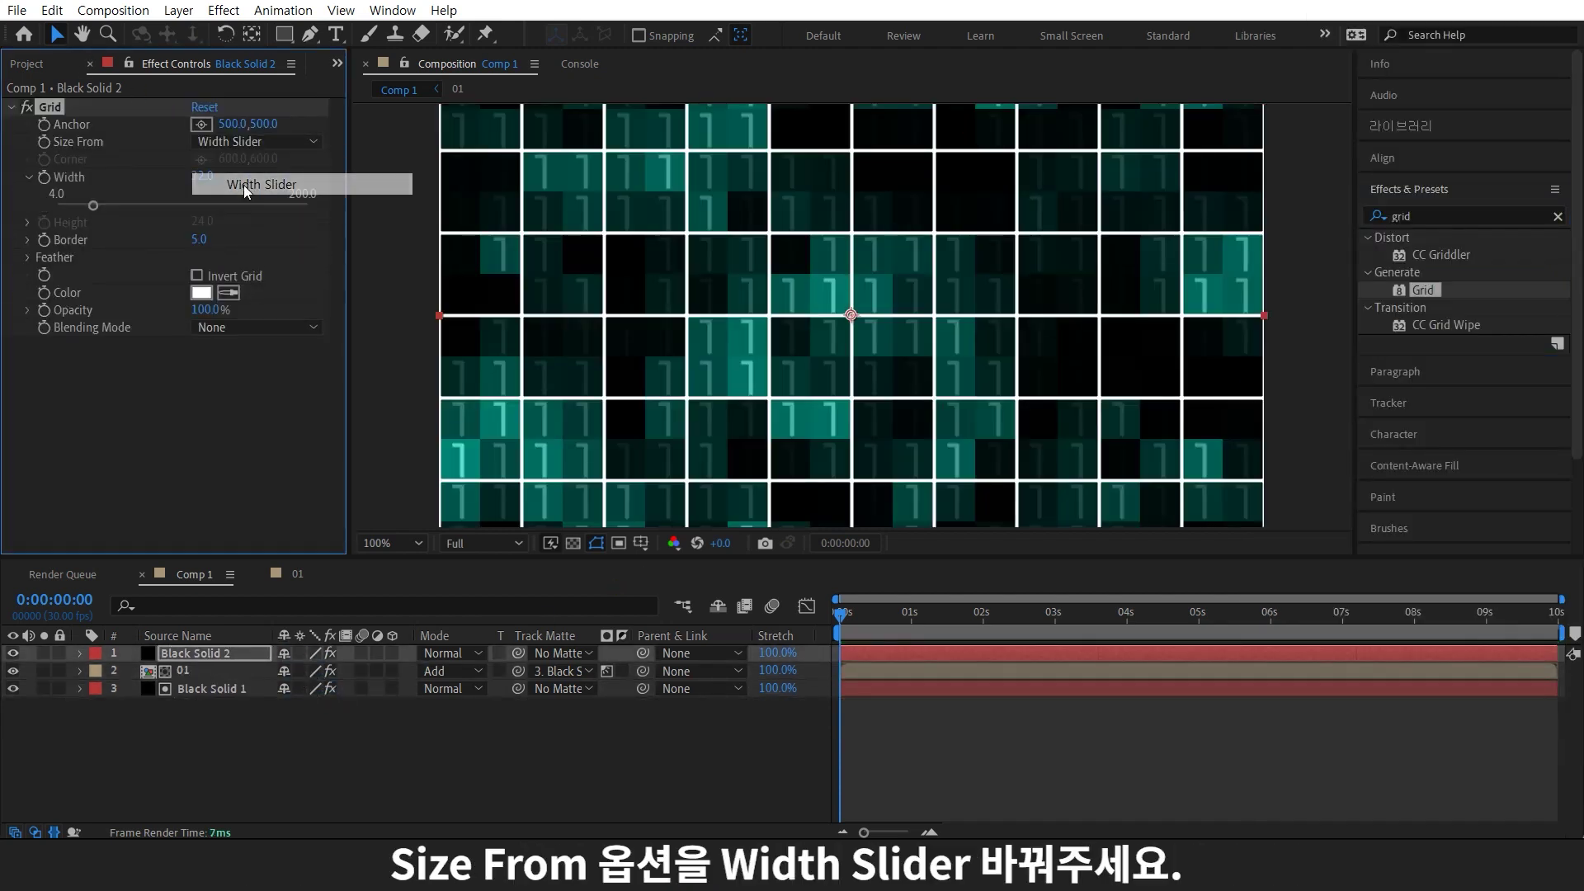
click(206, 177)
text(50)
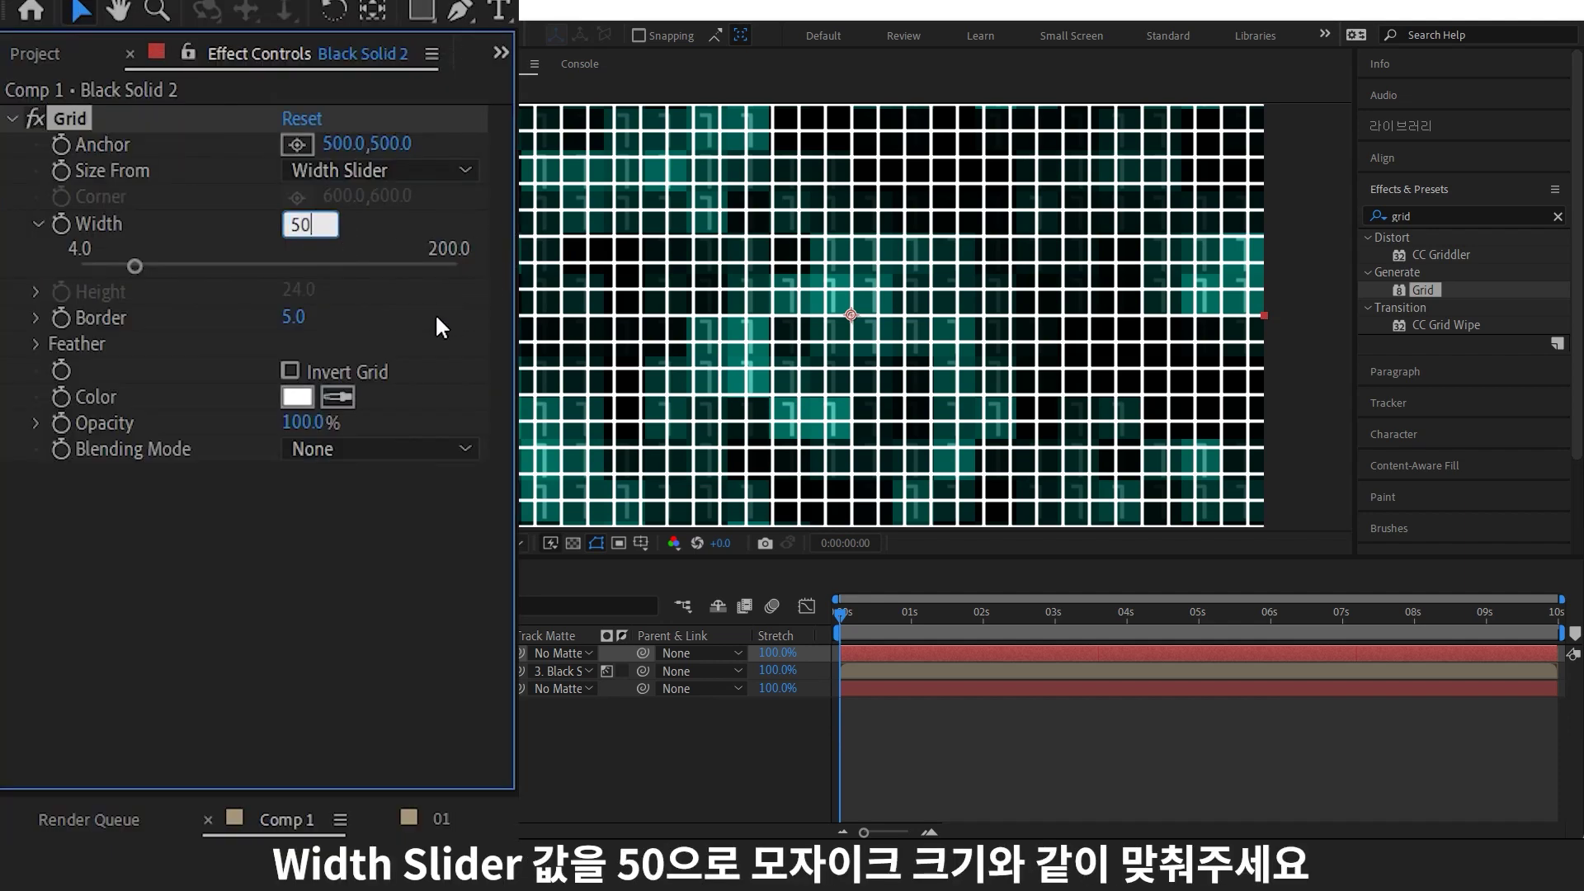
key(Return)
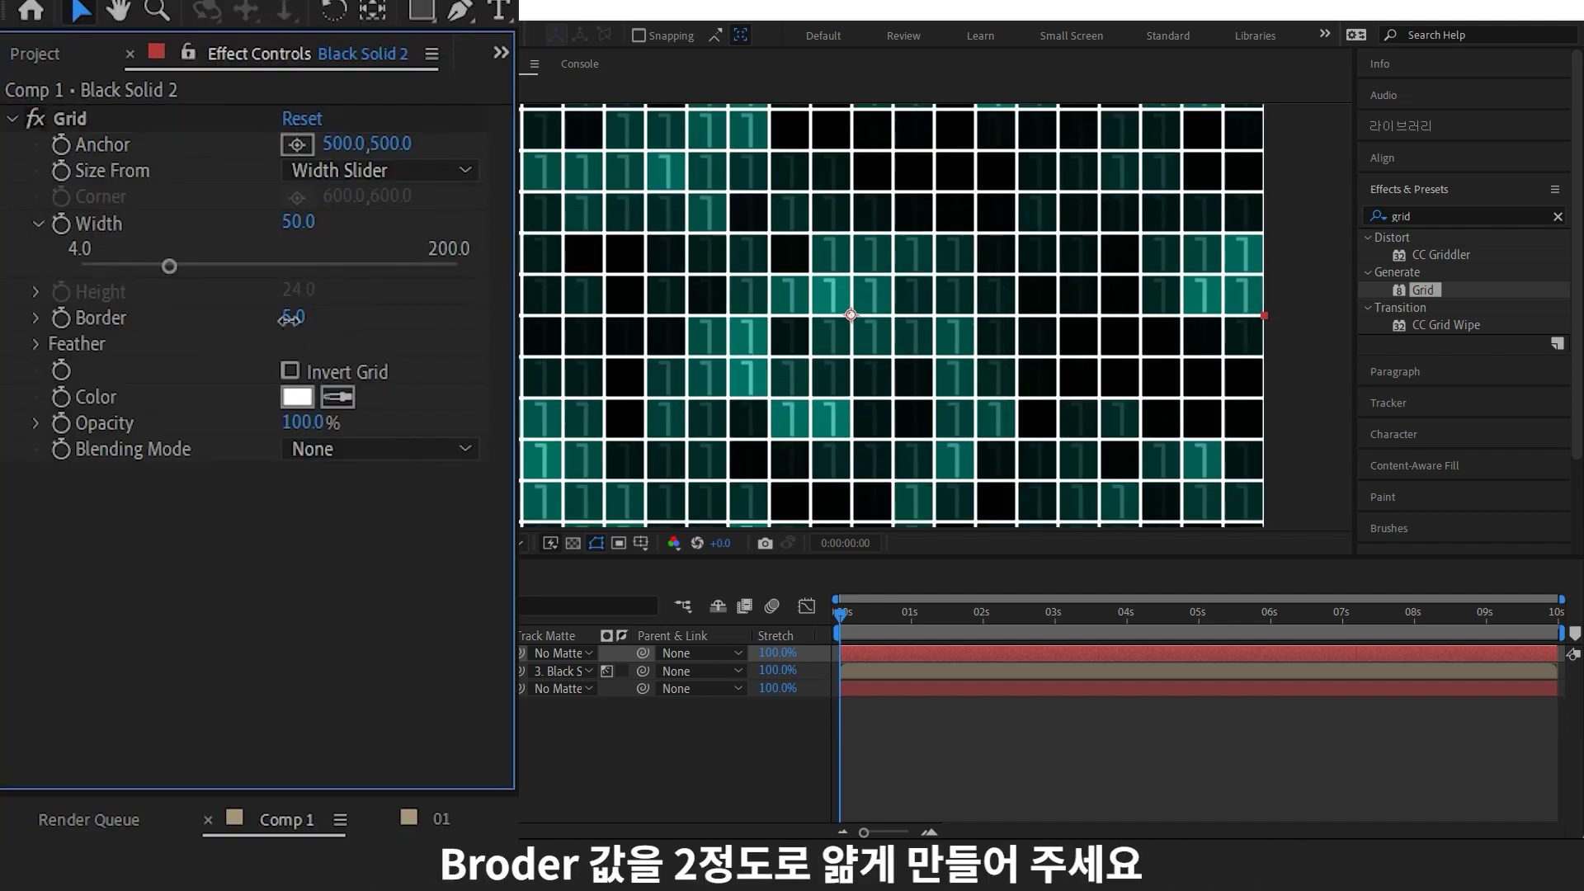
click(289, 319)
text(2)
key(Return)
click(210, 292)
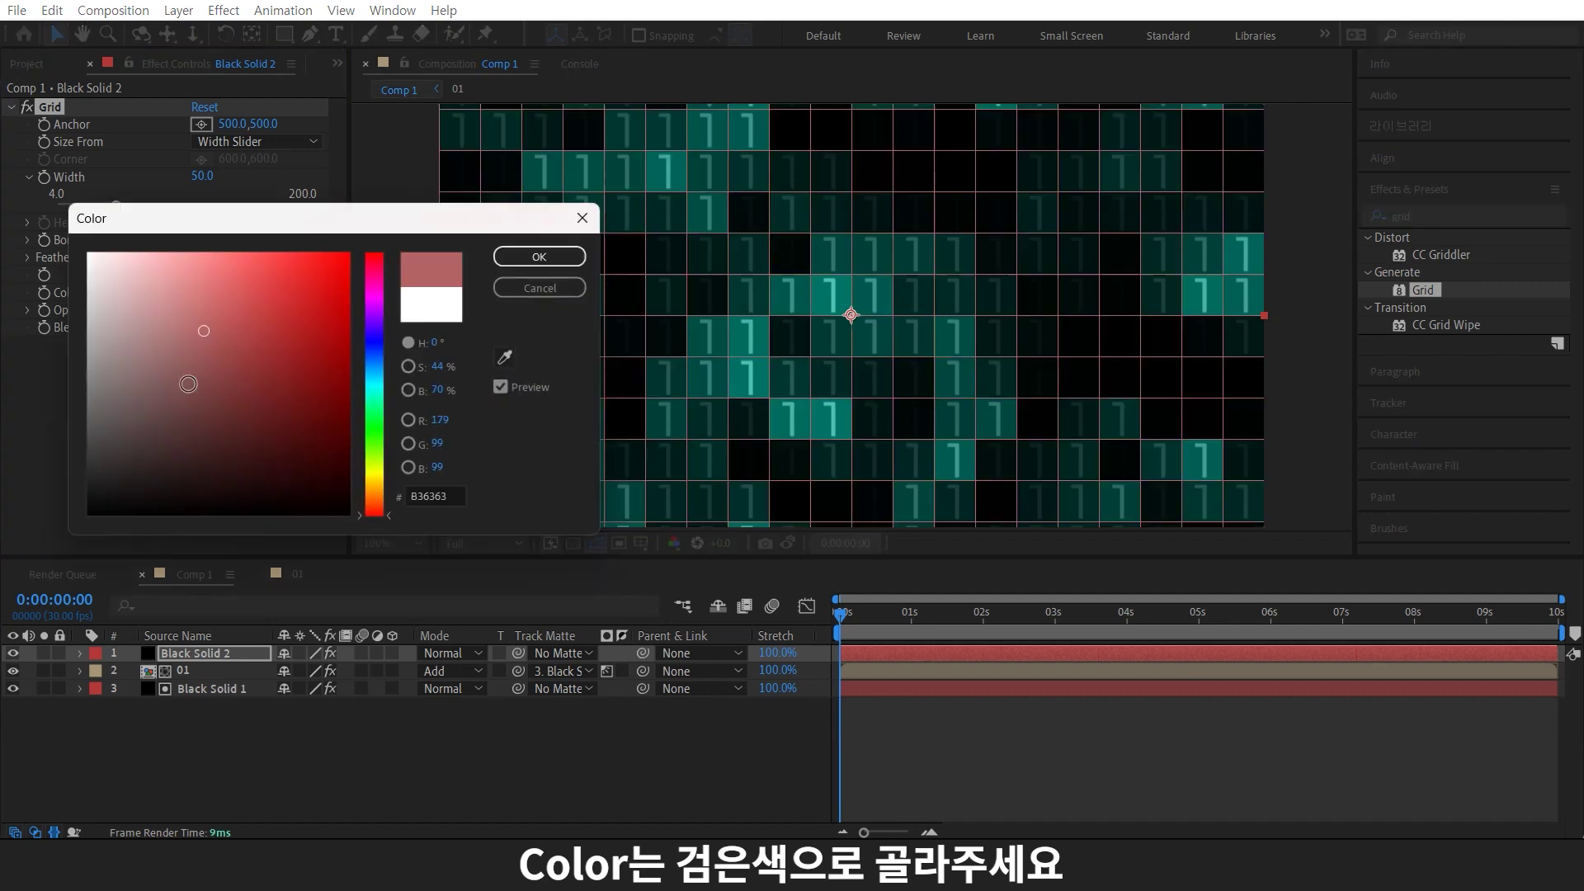
drag(188, 383, 165, 513)
click(539, 256)
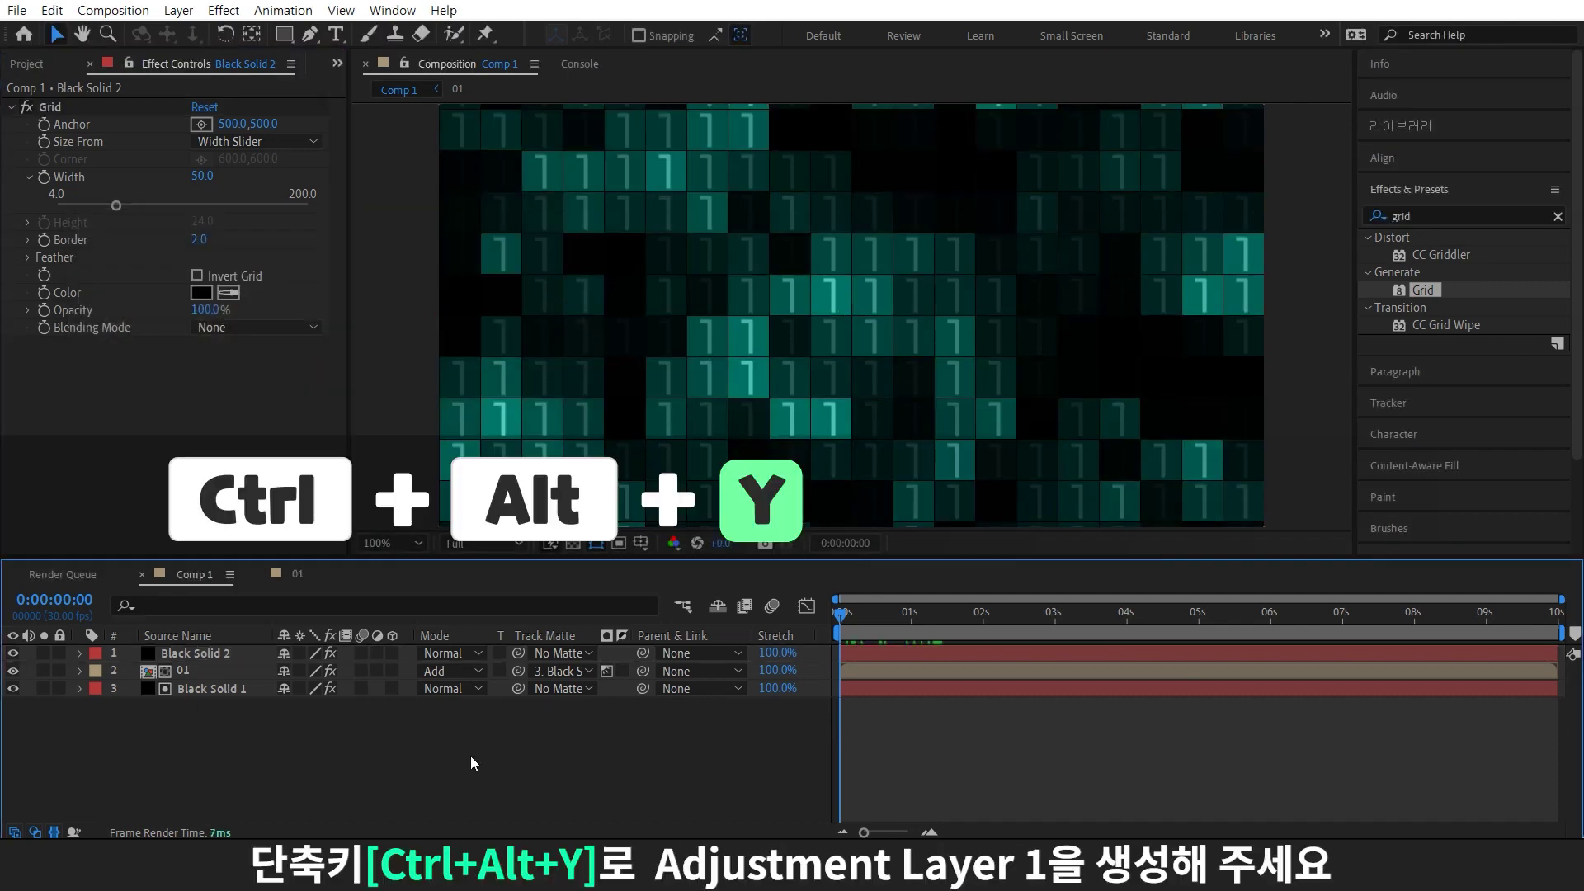
Add Adjustment Layer 1 with Time Displacement driven by Black Solid 1's Effects & Masks
key(ctrl+alt+y)
click(1419, 216)
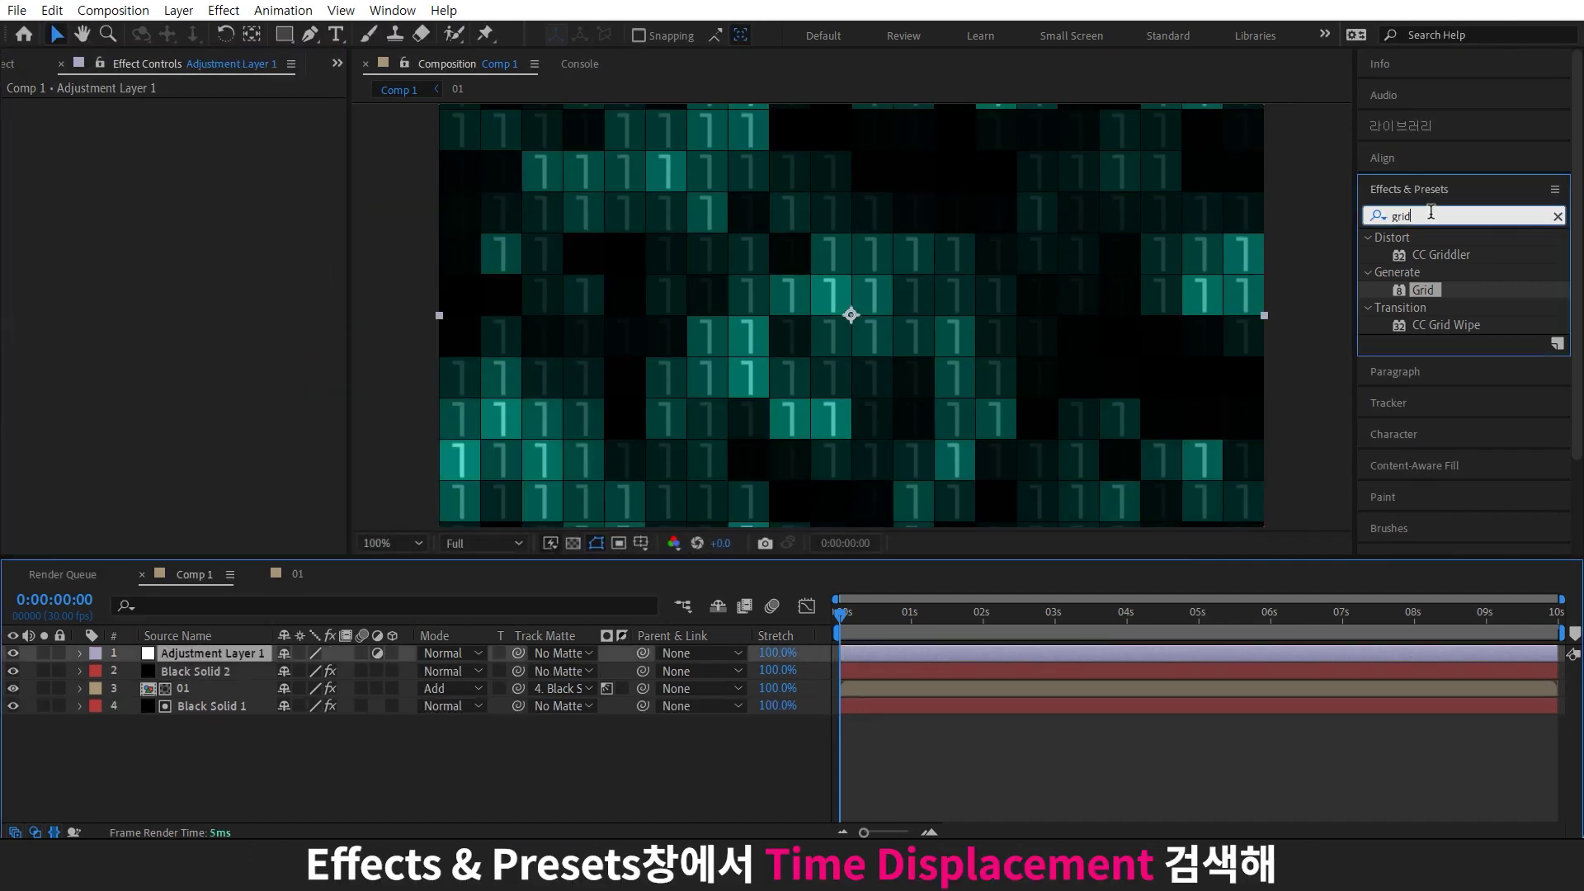
text(time)
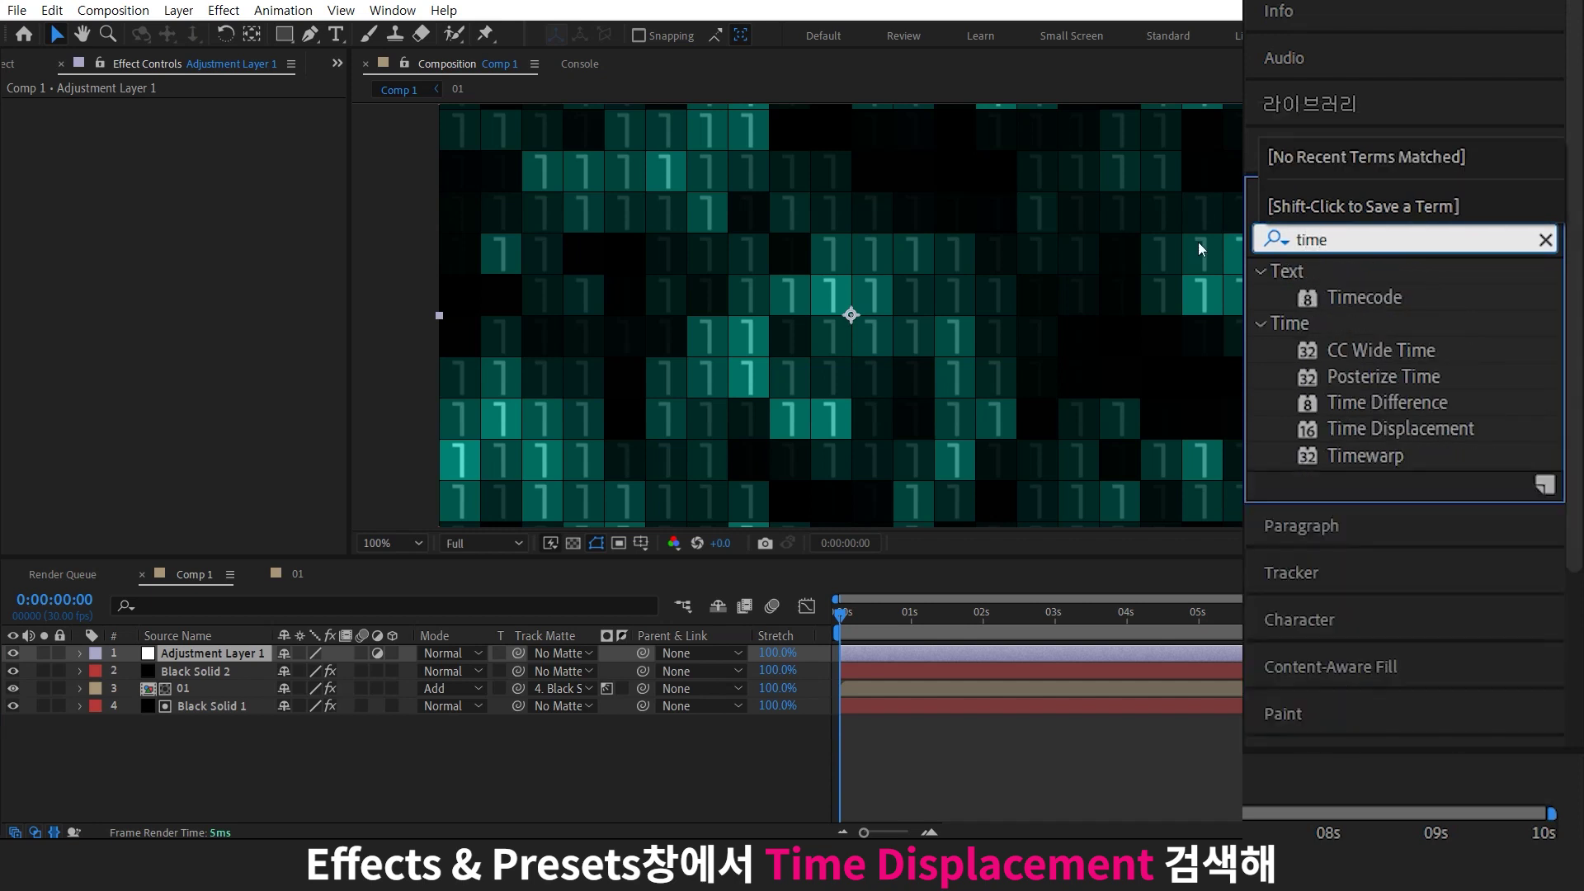
drag(1461, 341, 198, 653)
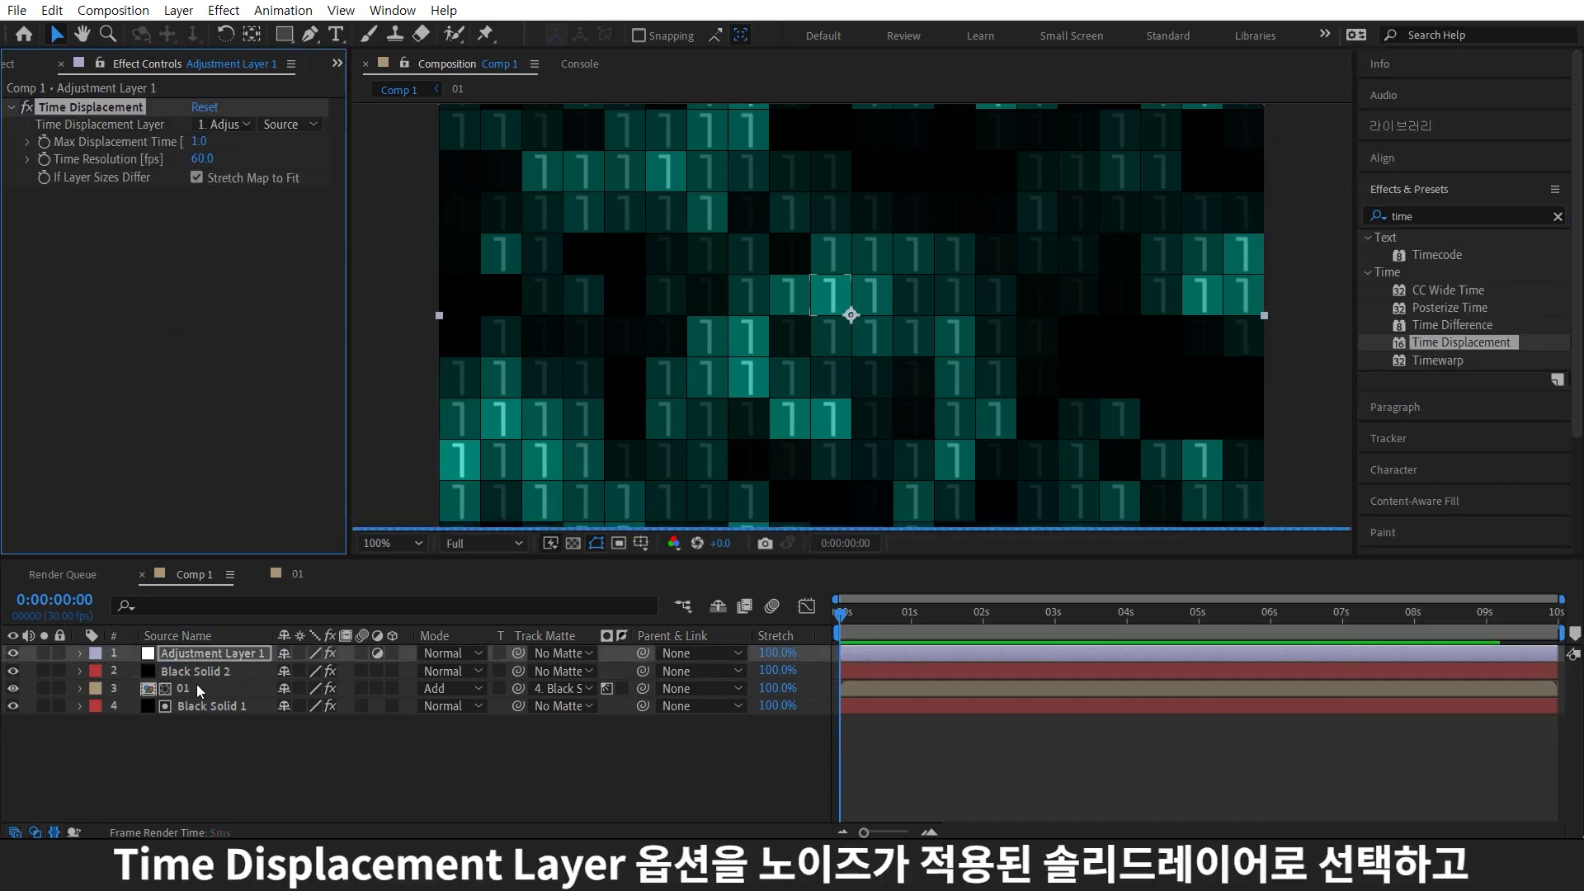
click(216, 125)
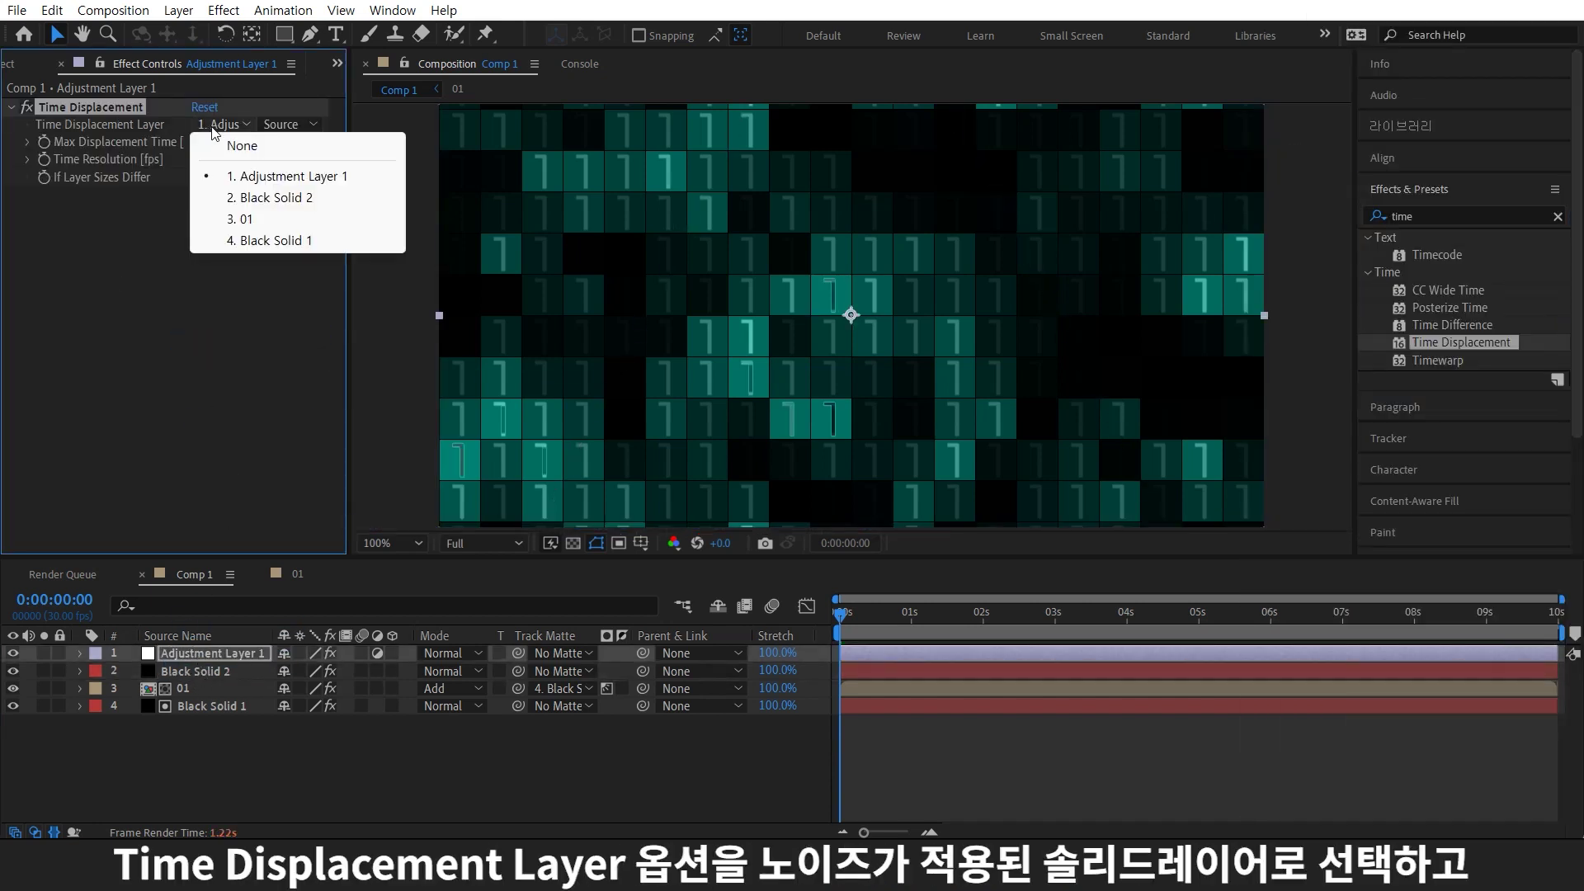
click(279, 241)
click(302, 126)
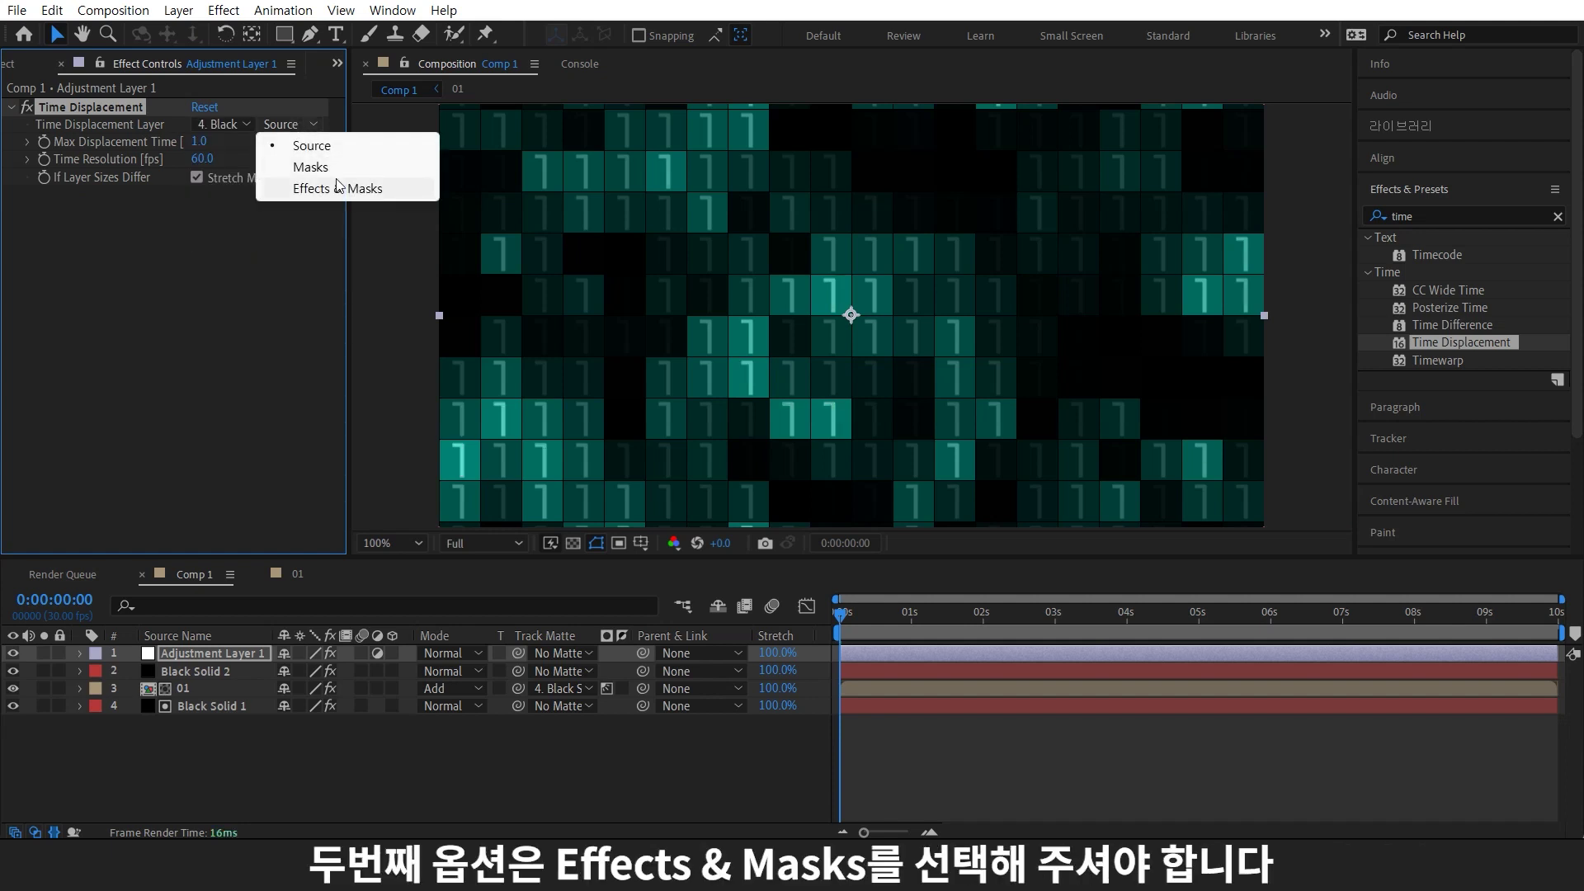
click(330, 192)
drag(842, 615, 1119, 588)
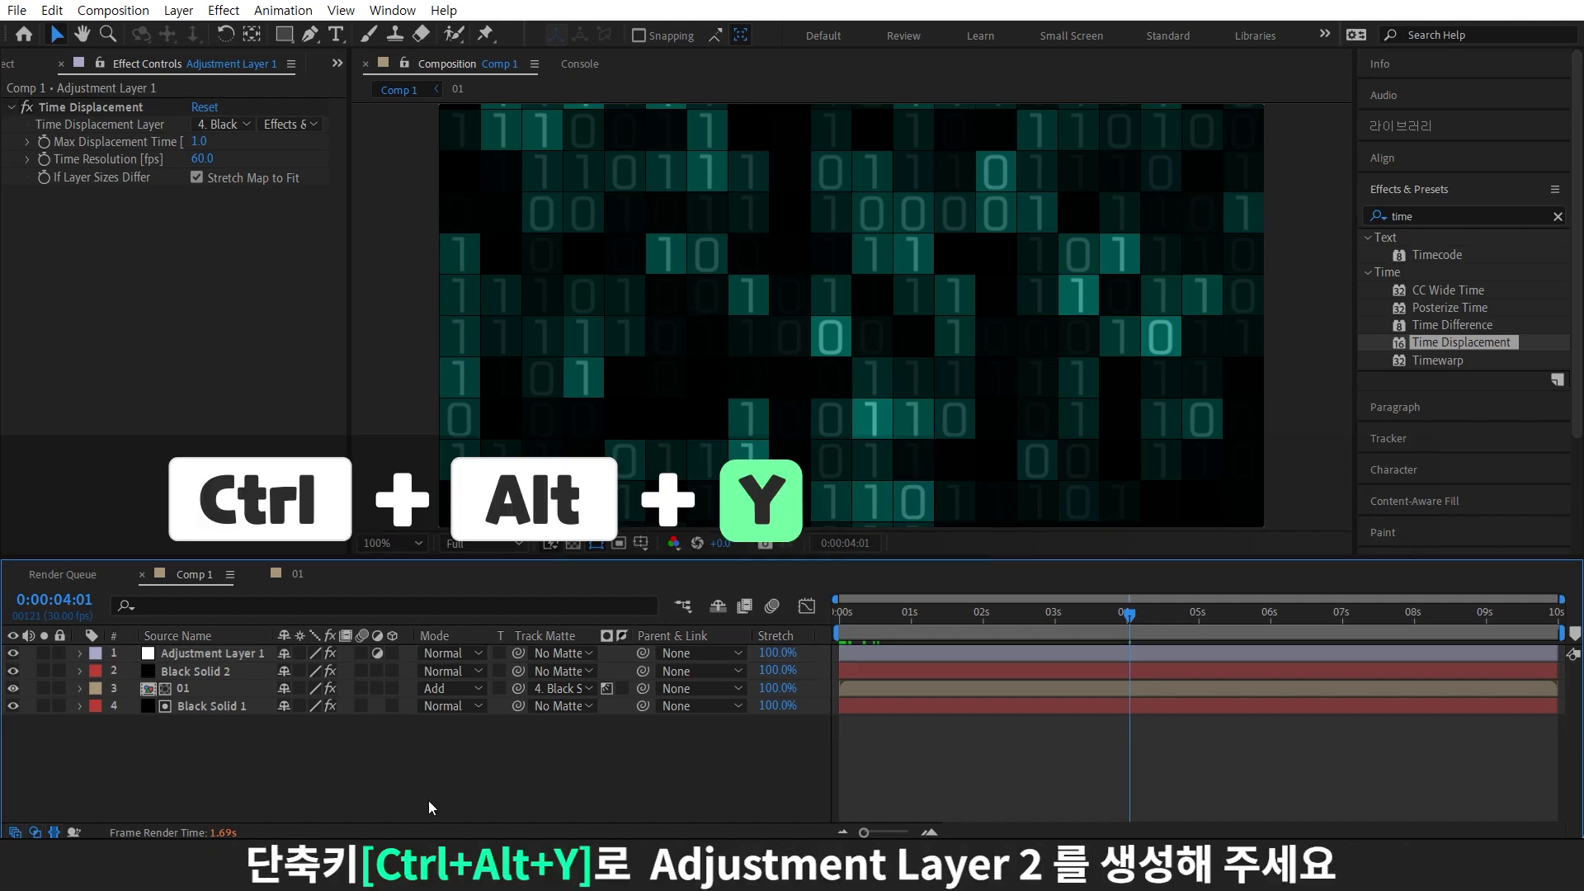
Add Adjustment Layer 2 carrying a Glow effect with Glow Radius 30
key(ctrl+alt+y)
double_click(1402, 216)
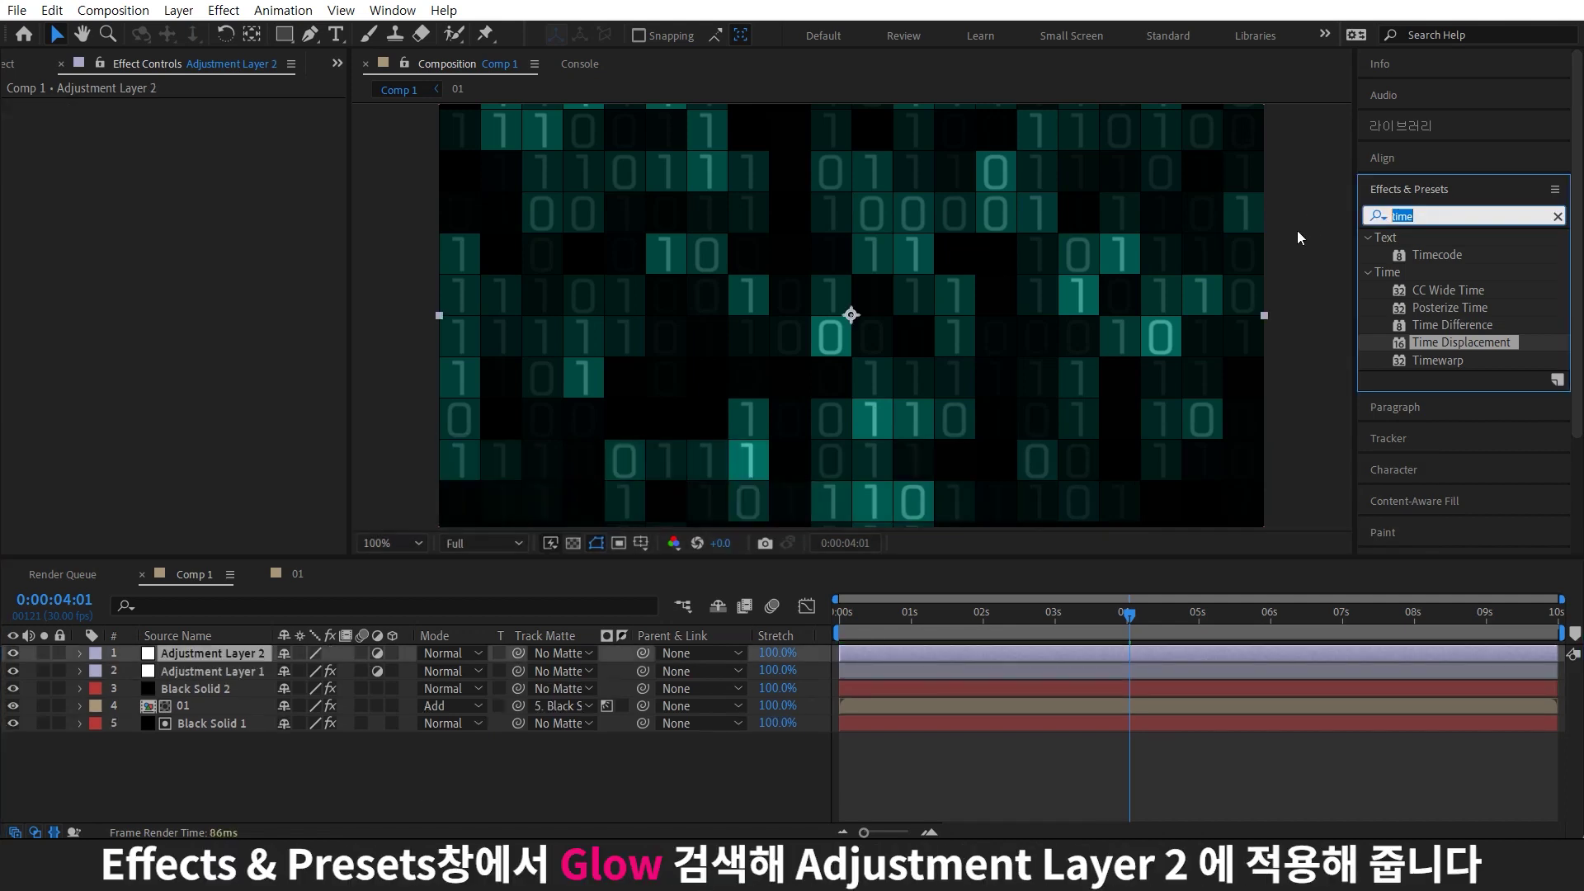
text(gl)
text(ow)
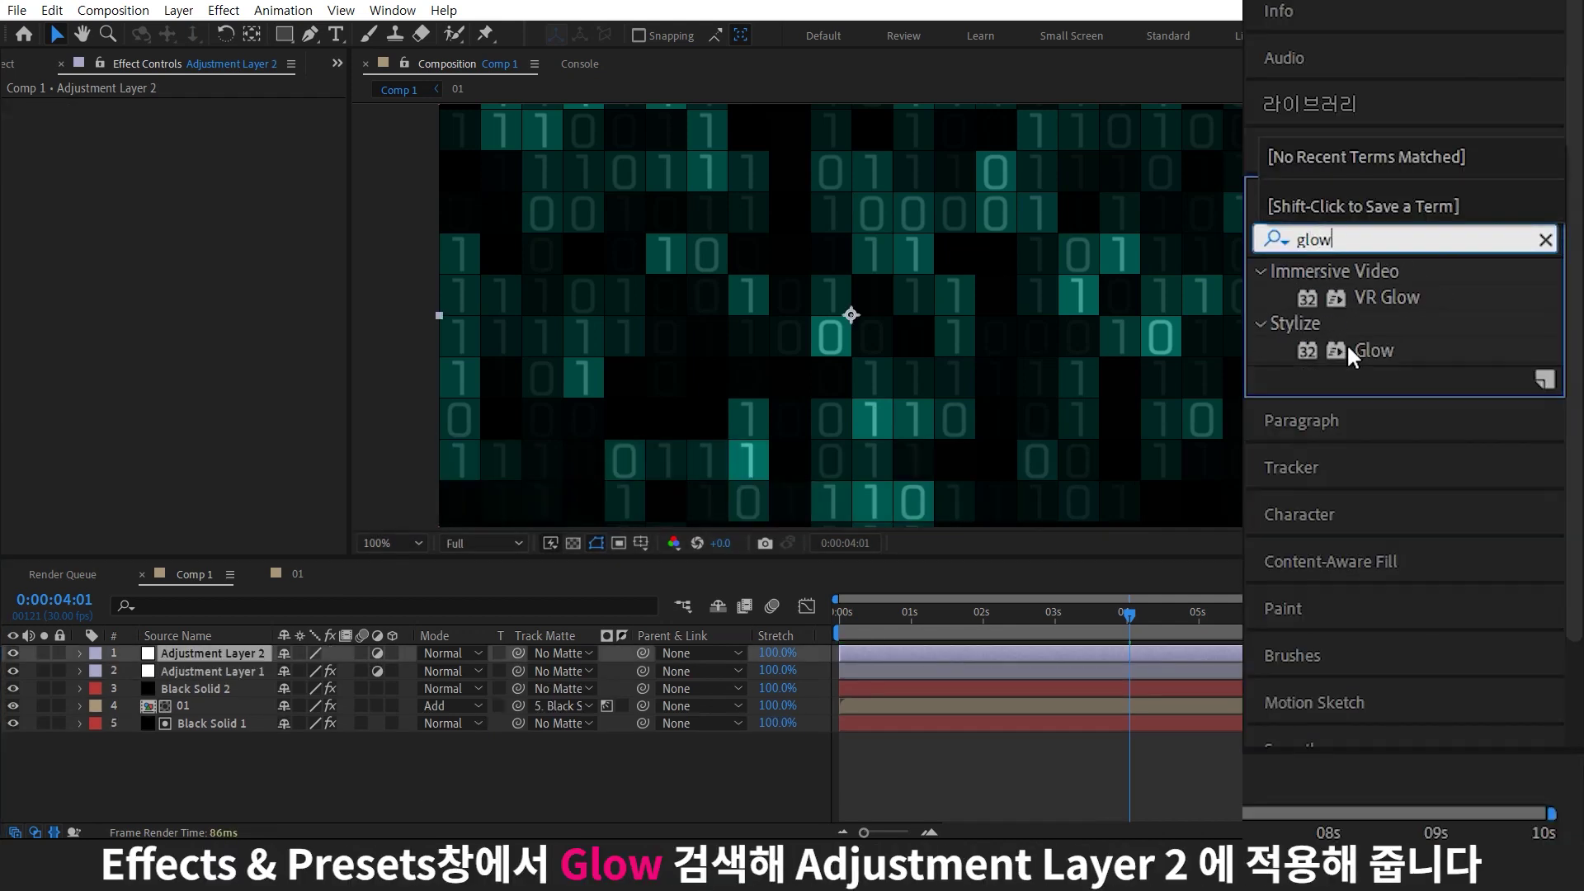
drag(1347, 350, 410, 488)
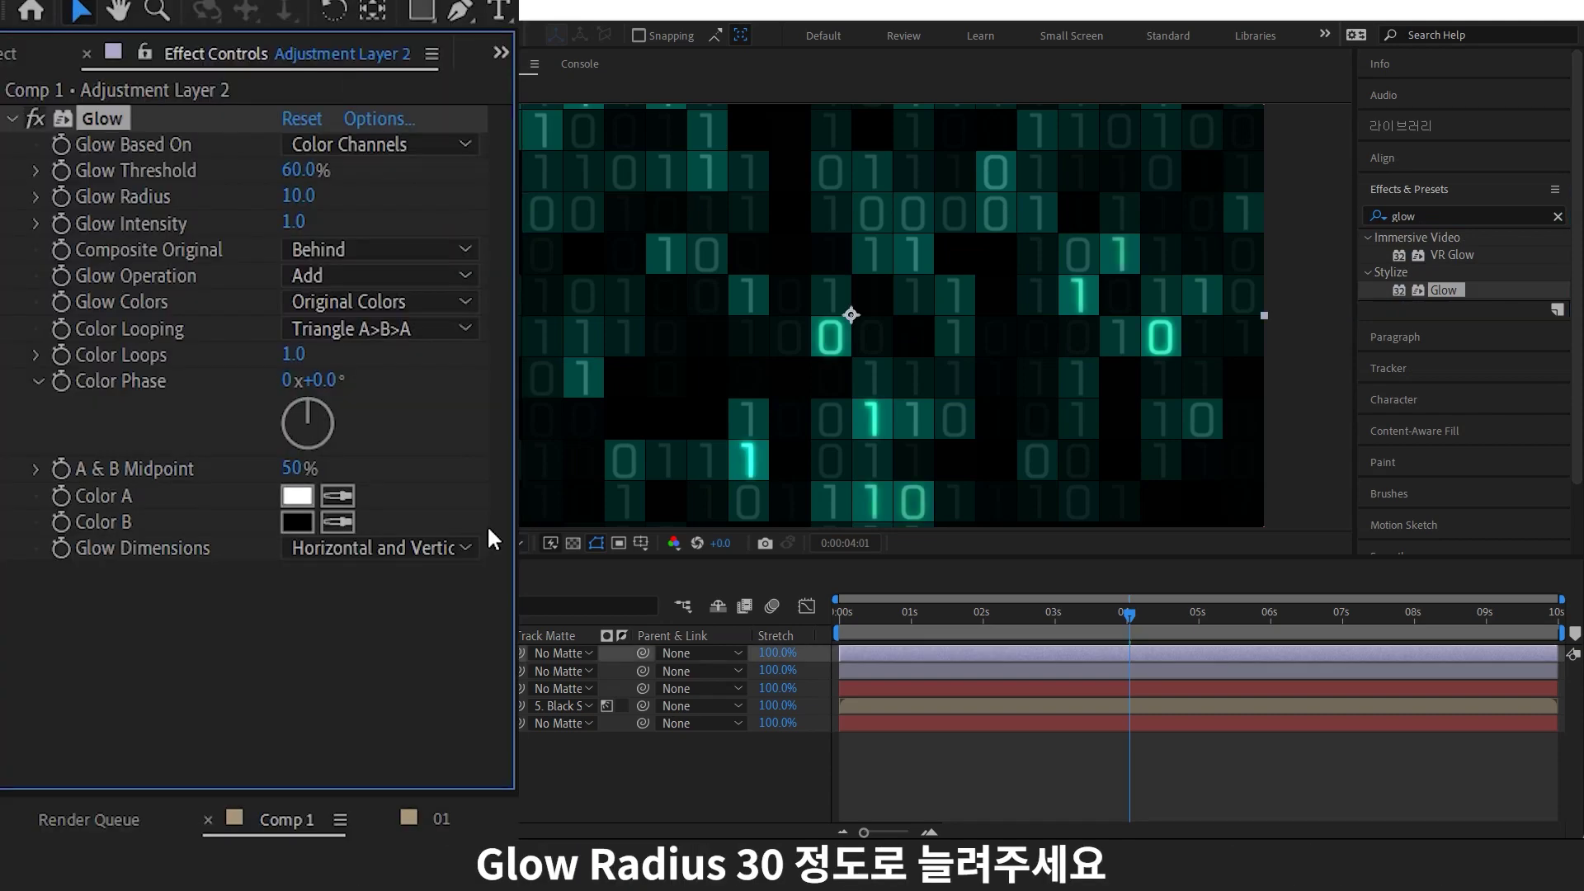
click(295, 196)
text(30)
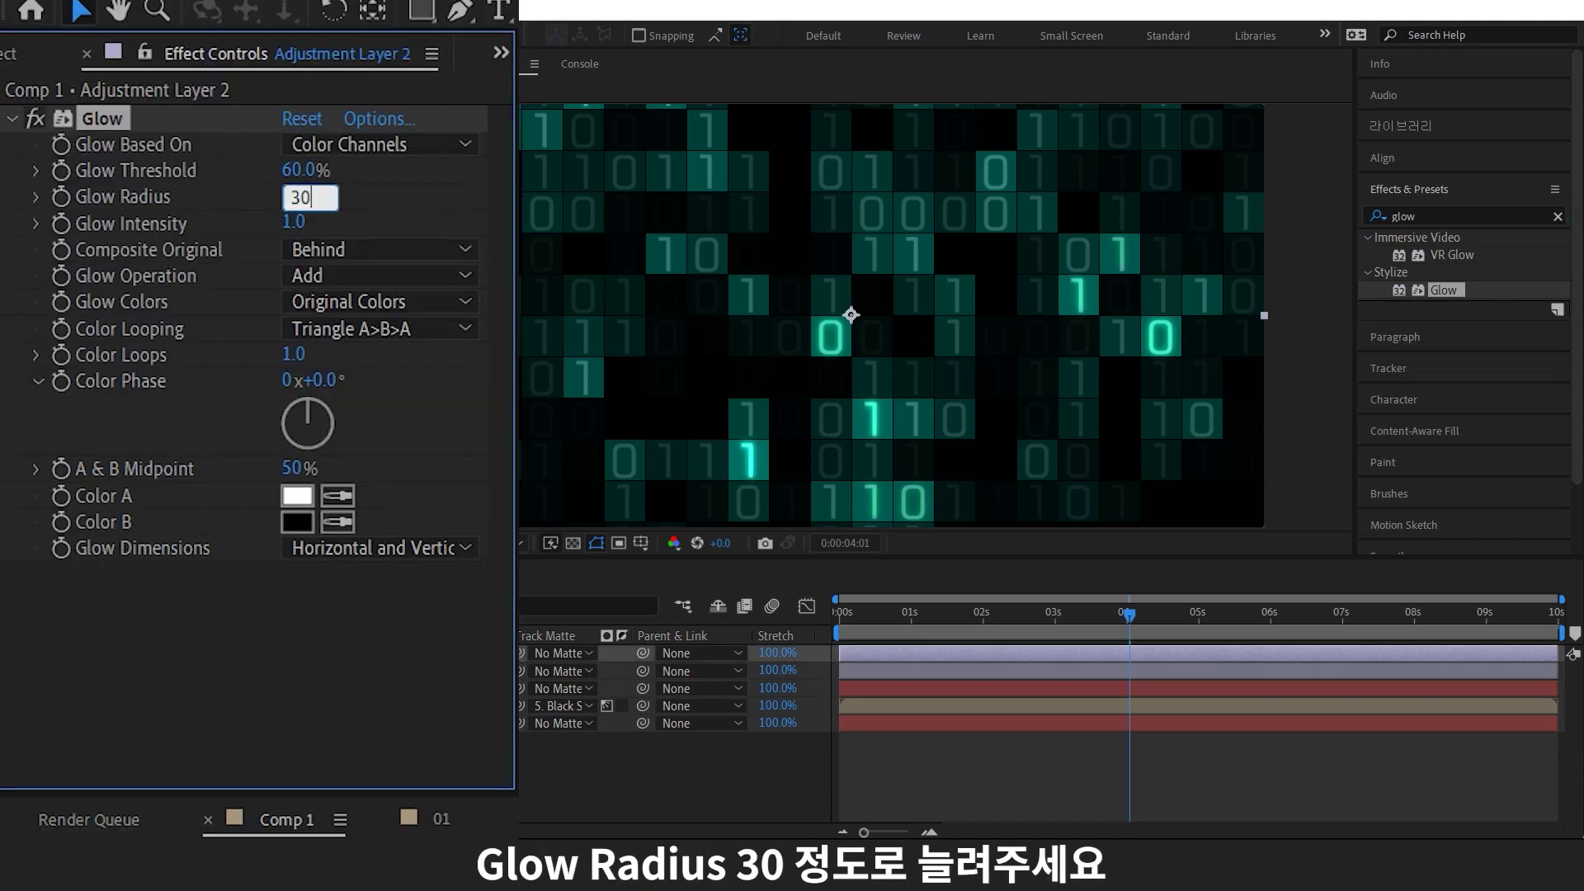
key(Return)
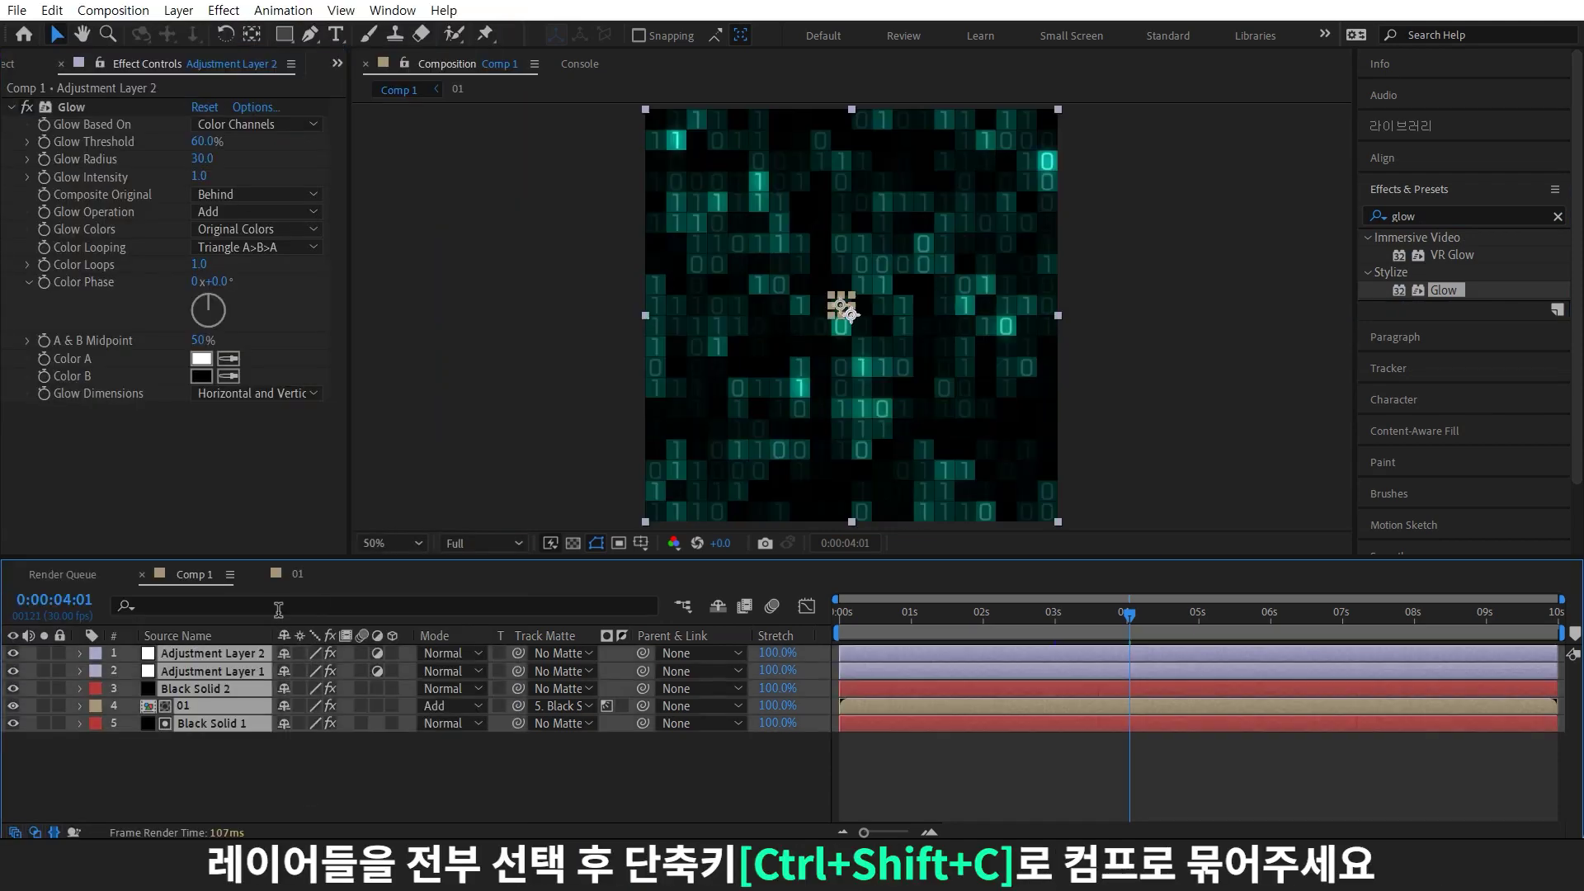
Precompose the selected layers into a new precomp named board
key(ctrl+shift+c)
text(board)
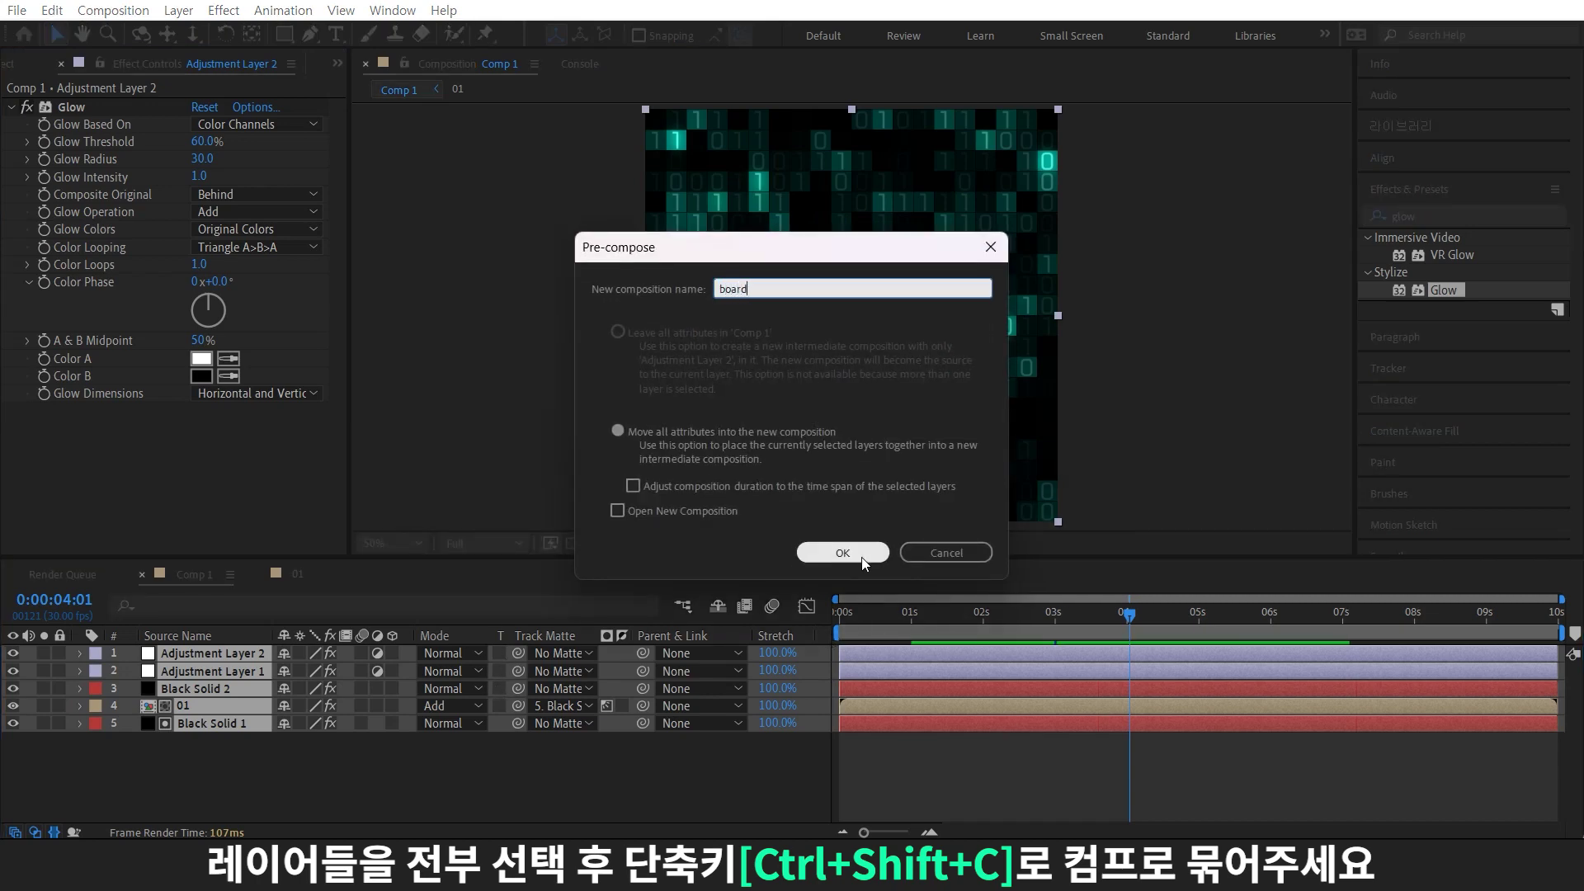
click(843, 552)
Set the composition to 1920x1080 with a 3-second duration
key(ctrl+k)
click(622, 299)
text(1920)
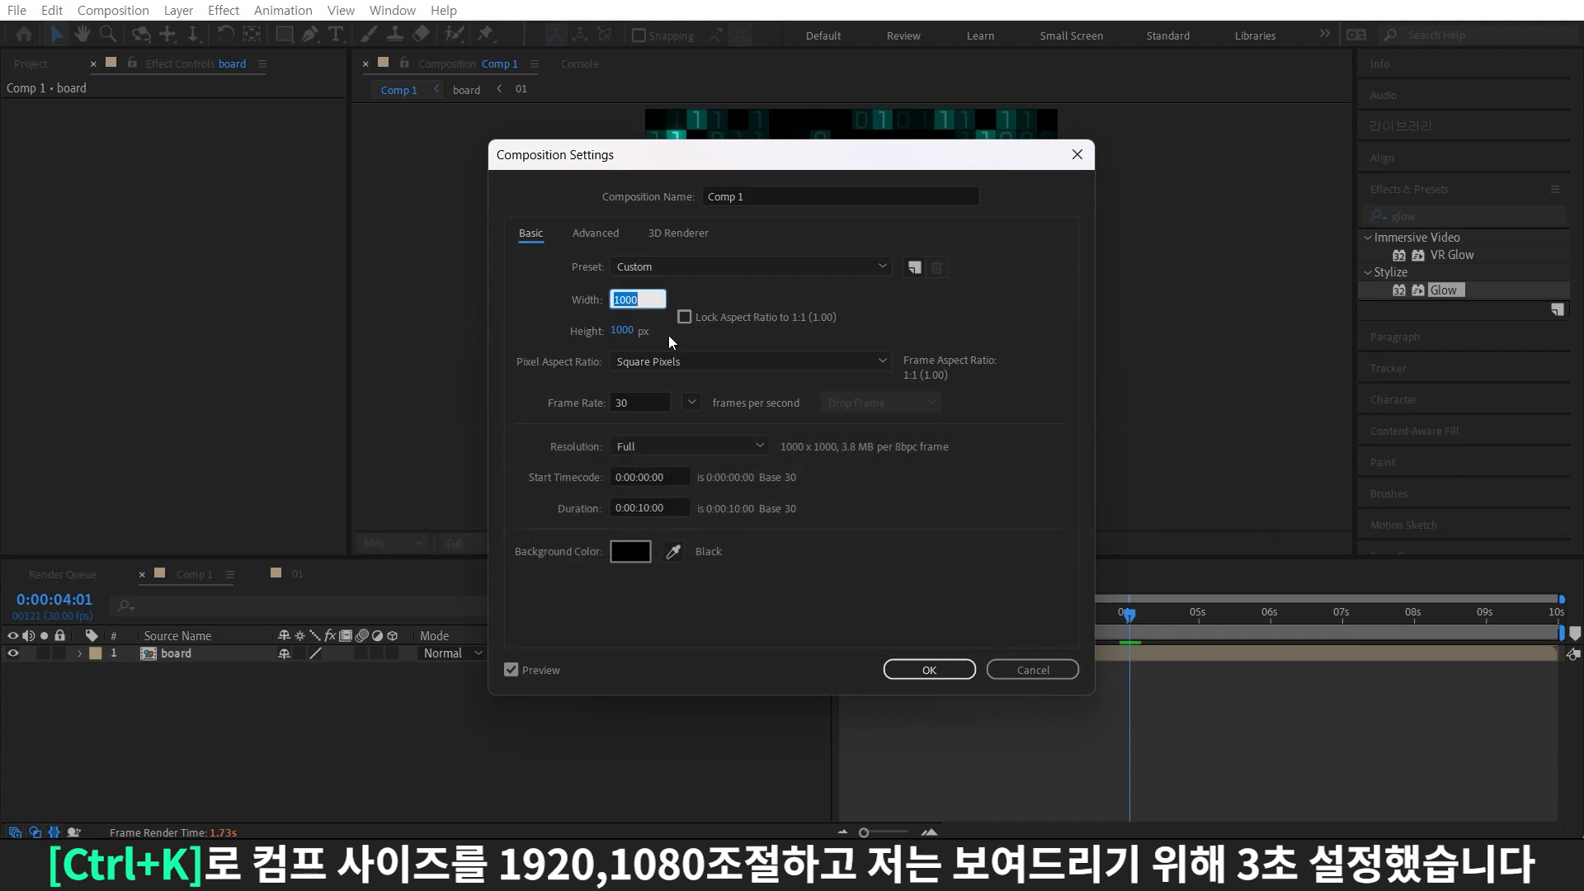
key(Tab)
text(1080)
double_click(649, 507)
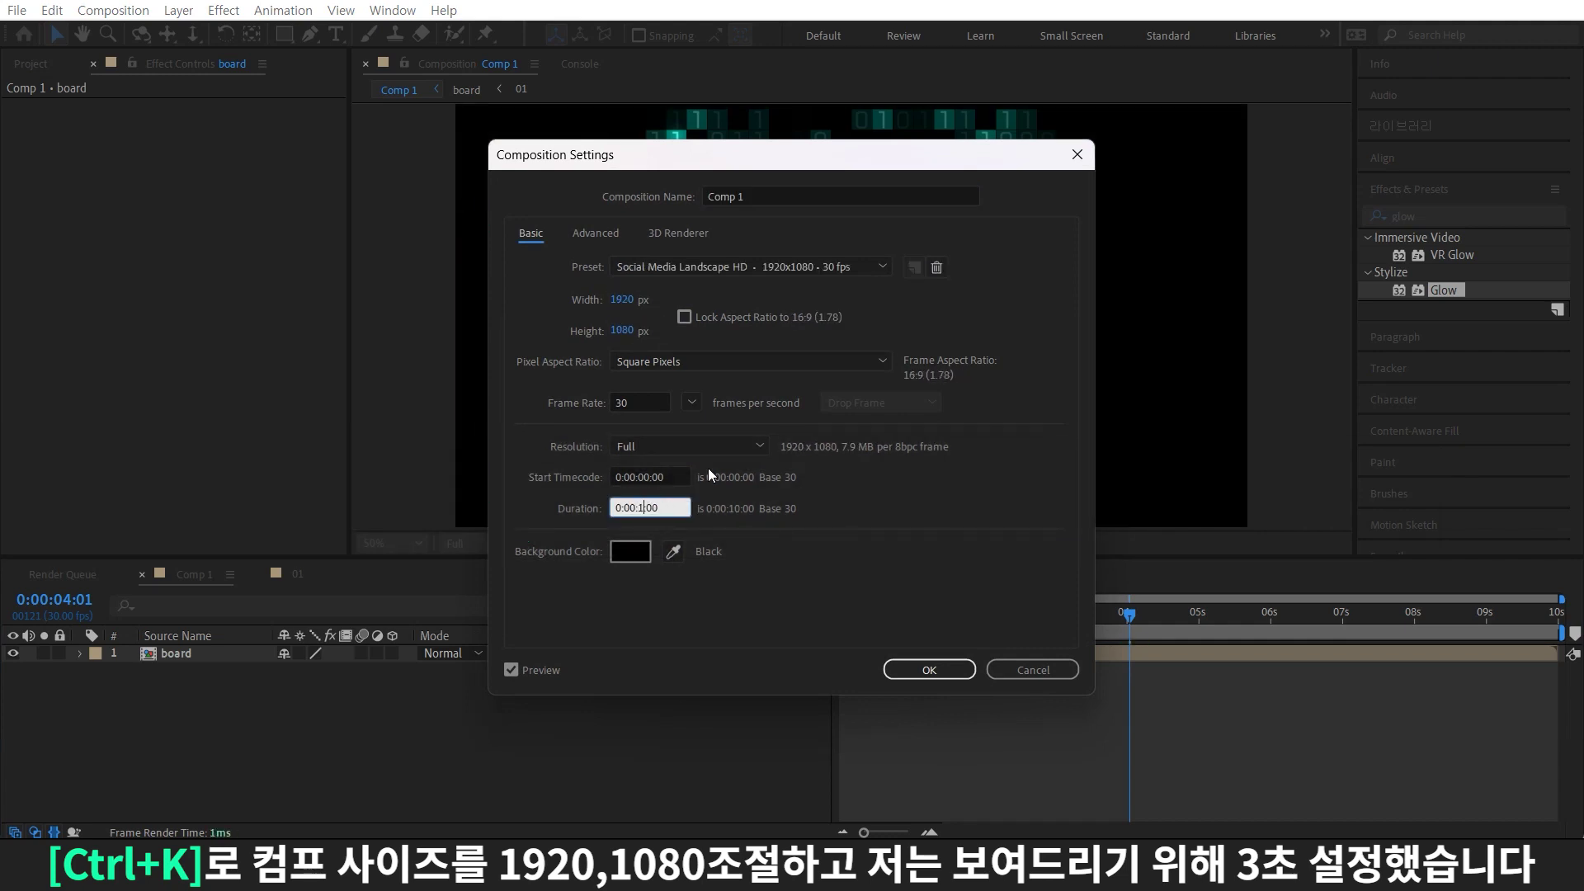
text(3)
key(Return)
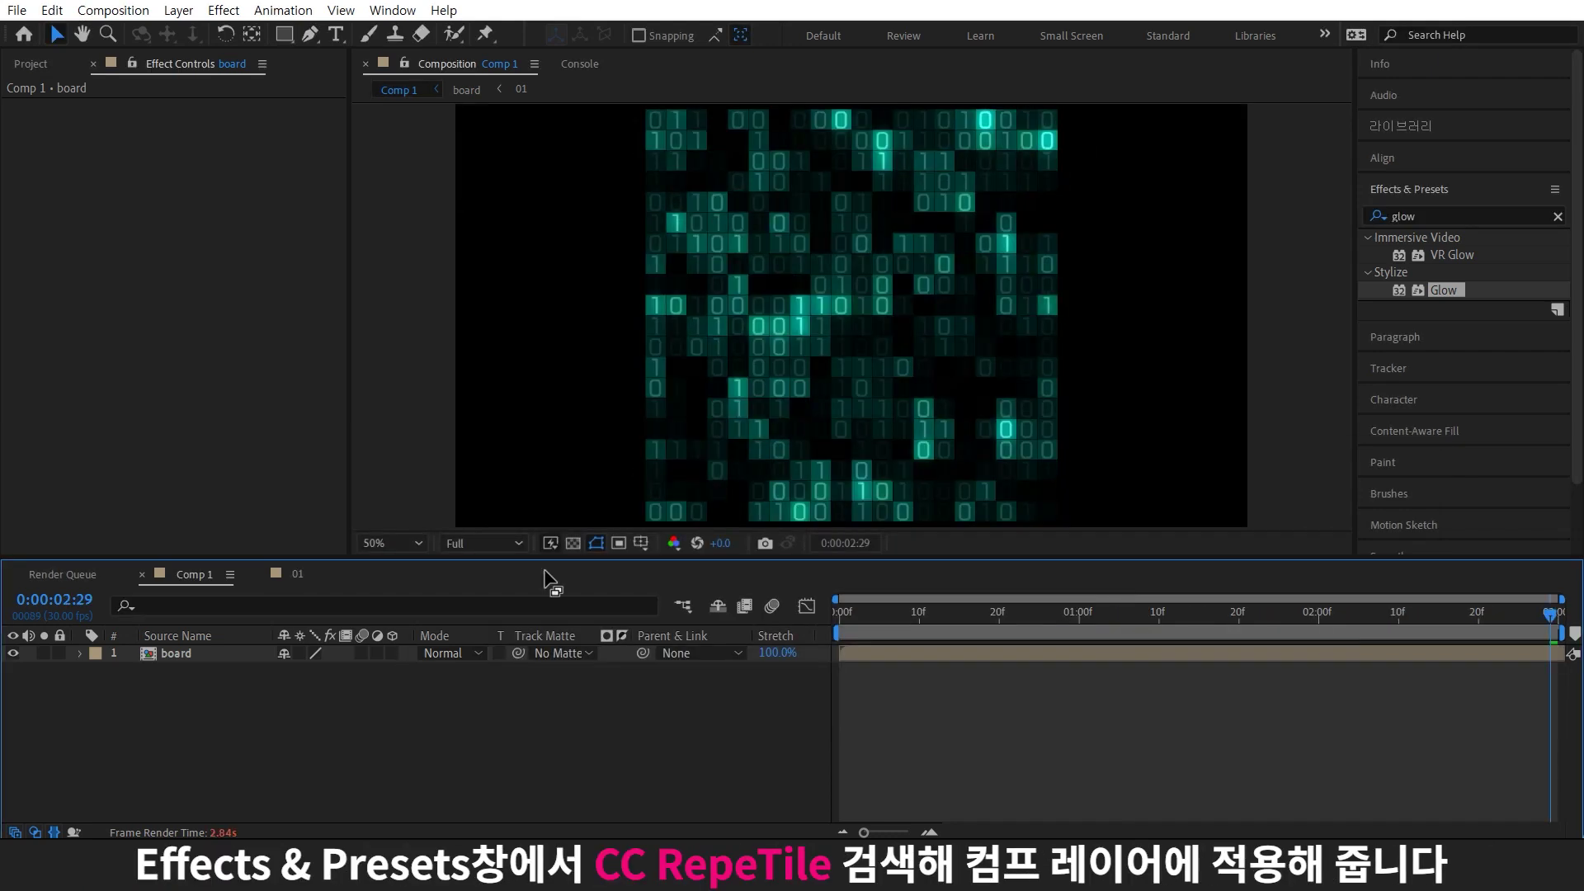
Apply CC RepeTile to board with all four Expand values at 1000, then create a new solid
text(tile)
drag(1442, 307, 230, 658)
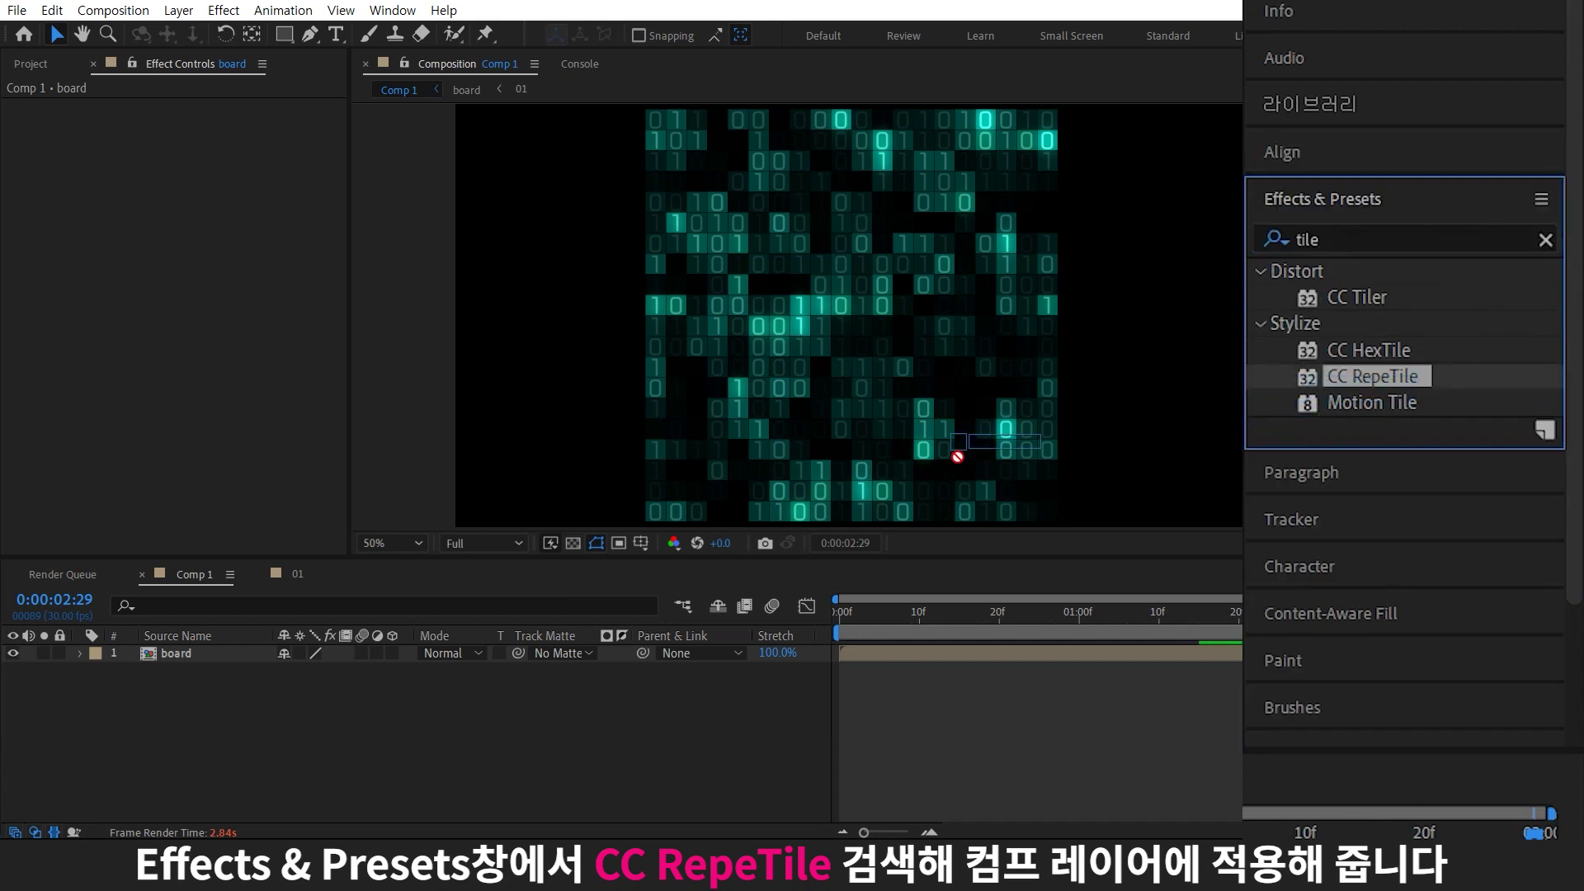
click(196, 123)
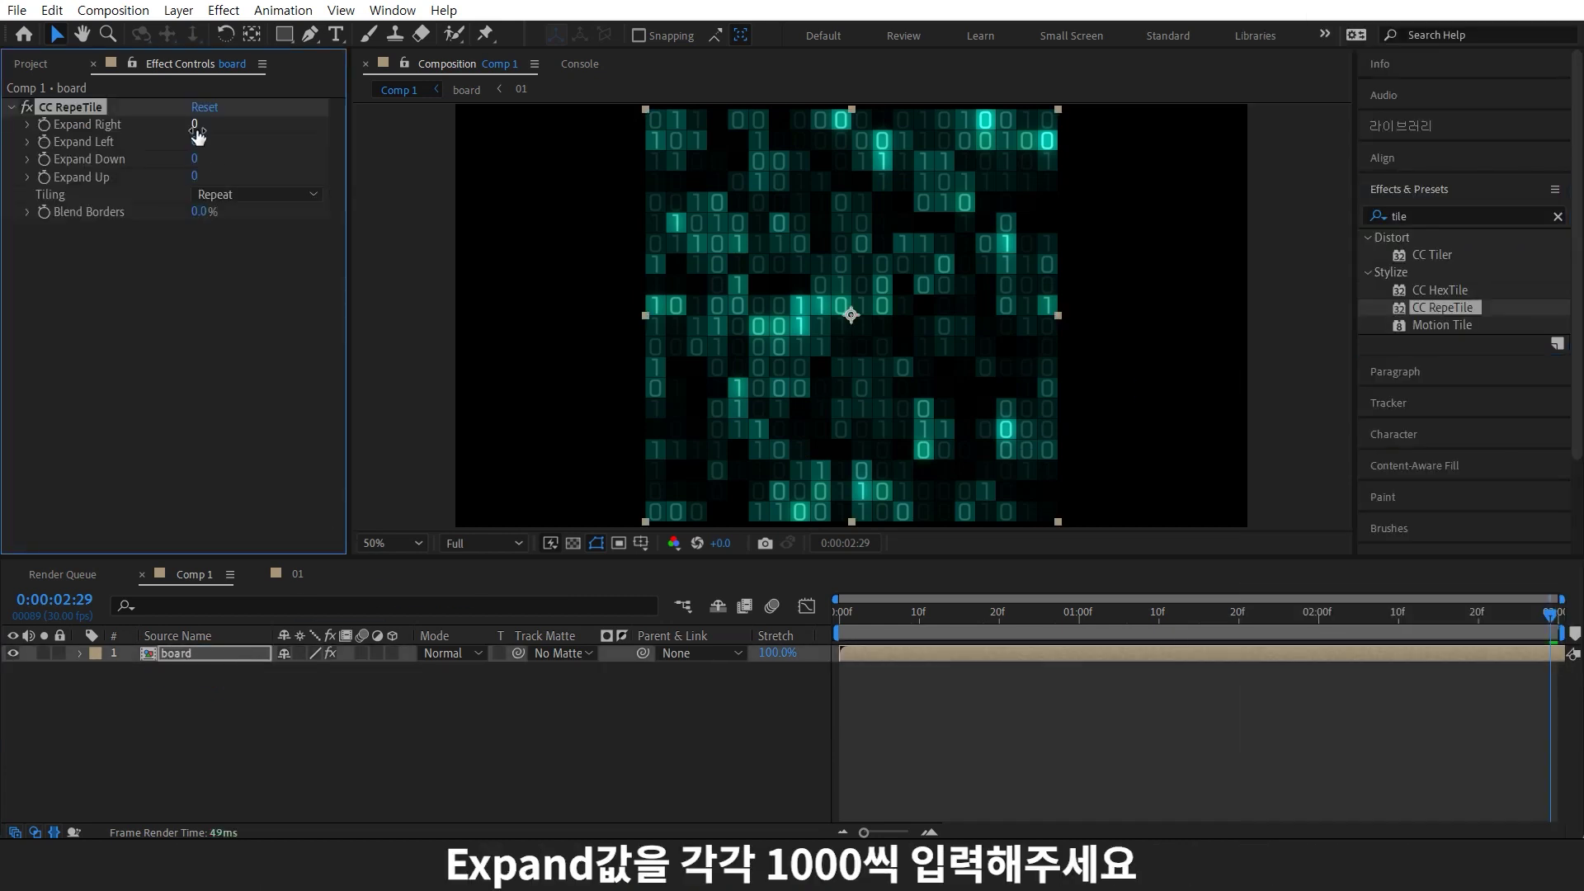
text(1000)
key(Tab)
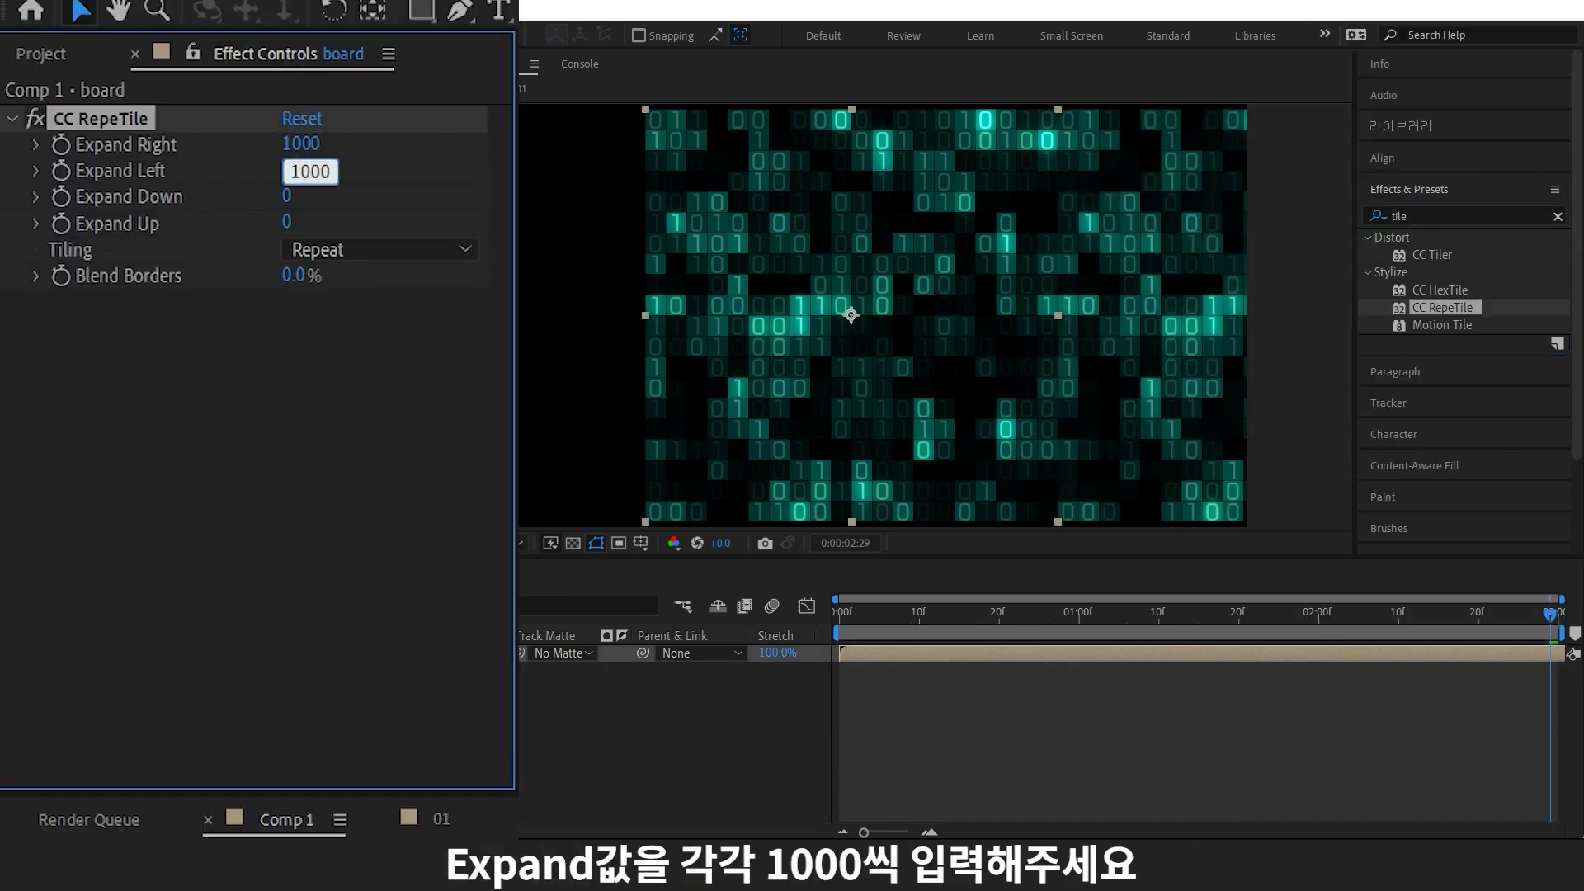
key(Tab)
text(1000)
key(Tab)
text(1000)
key(Return)
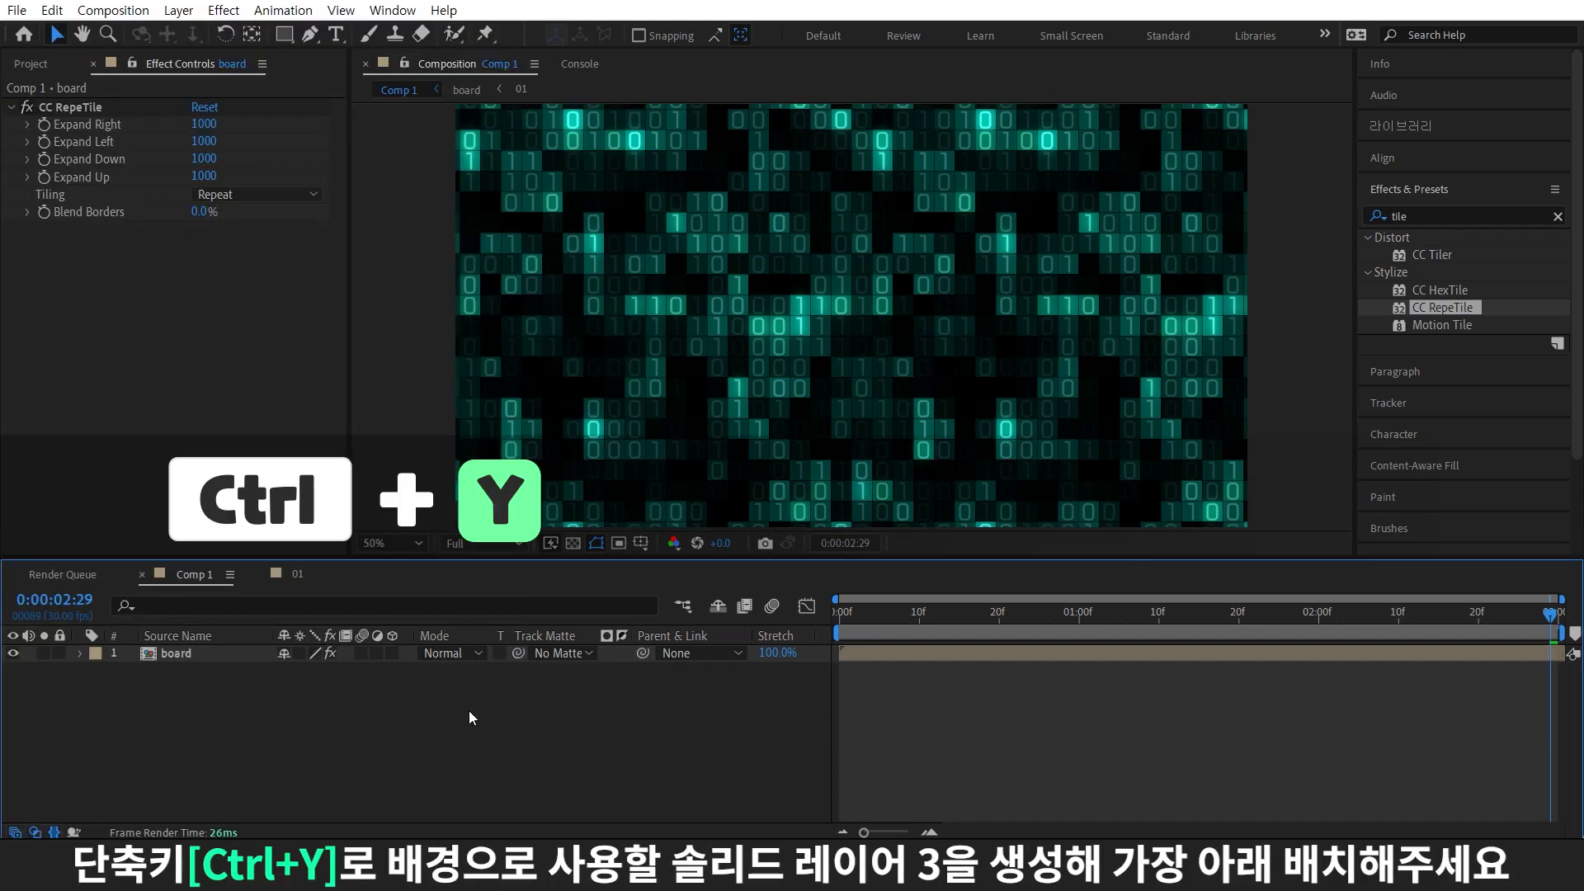
key(ctrl+y)
Place Black Solid 3 below board and add Adjustment Layer 3 with Glow Radius 200
click(841, 603)
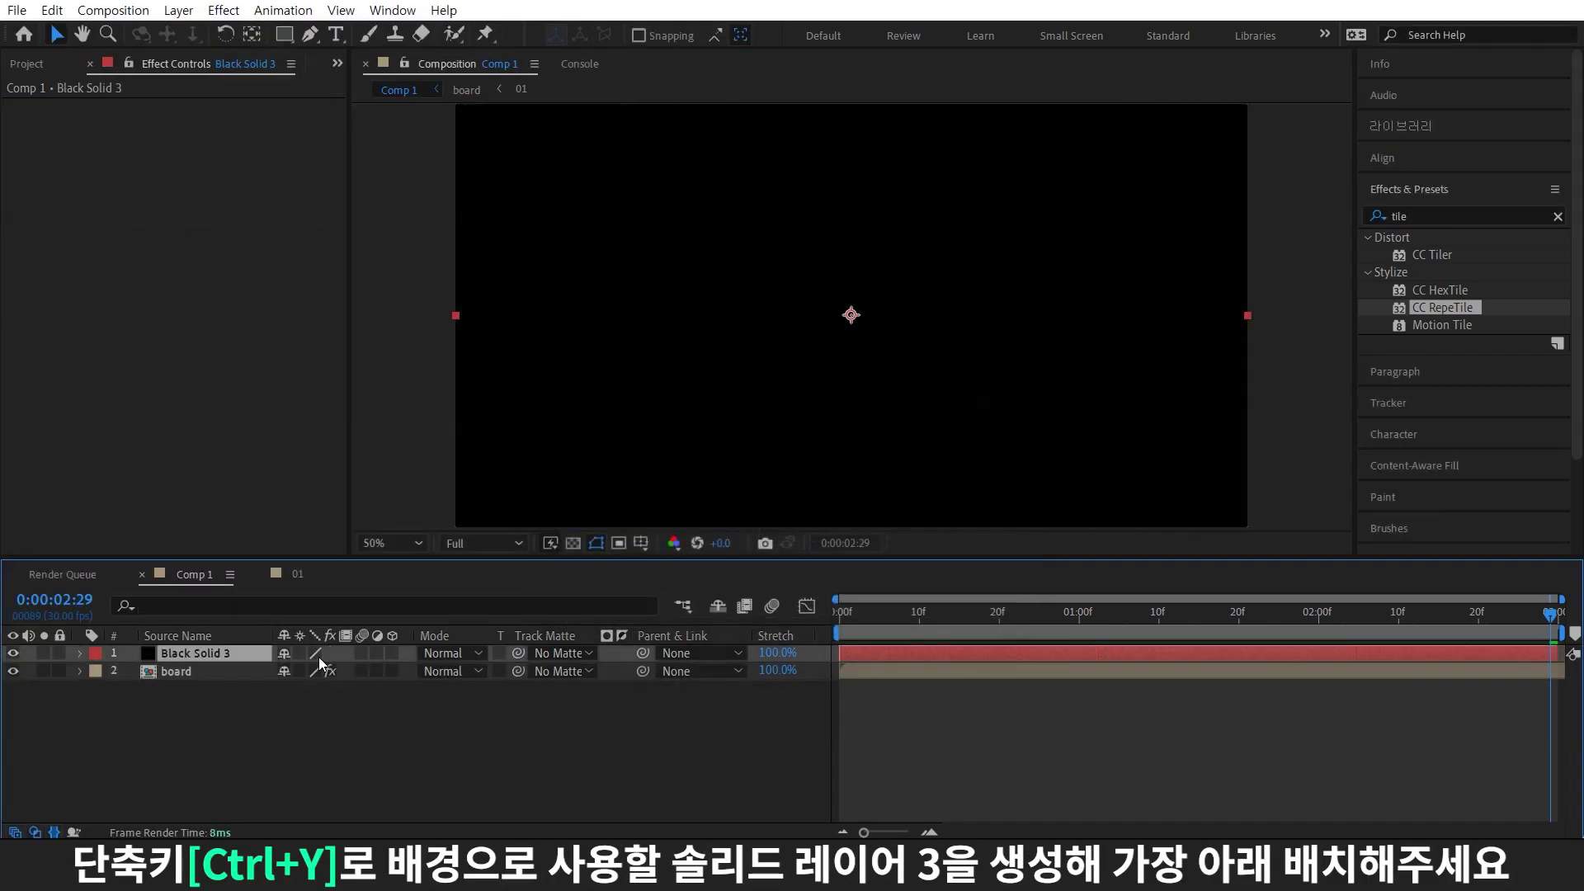
drag(319, 656, 261, 716)
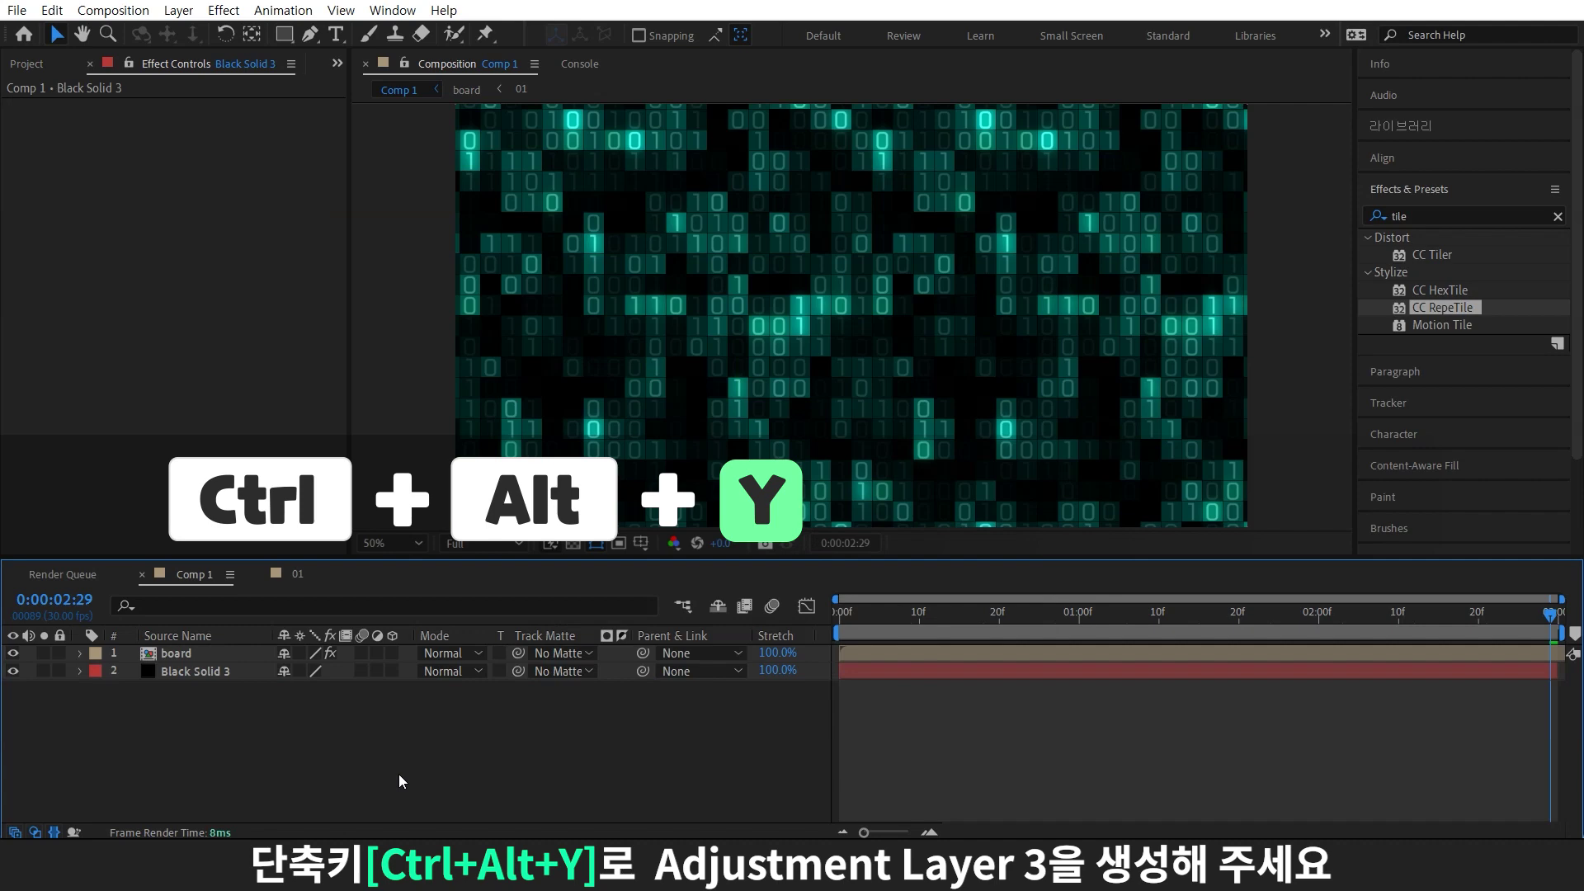
key(ctrl+alt+y)
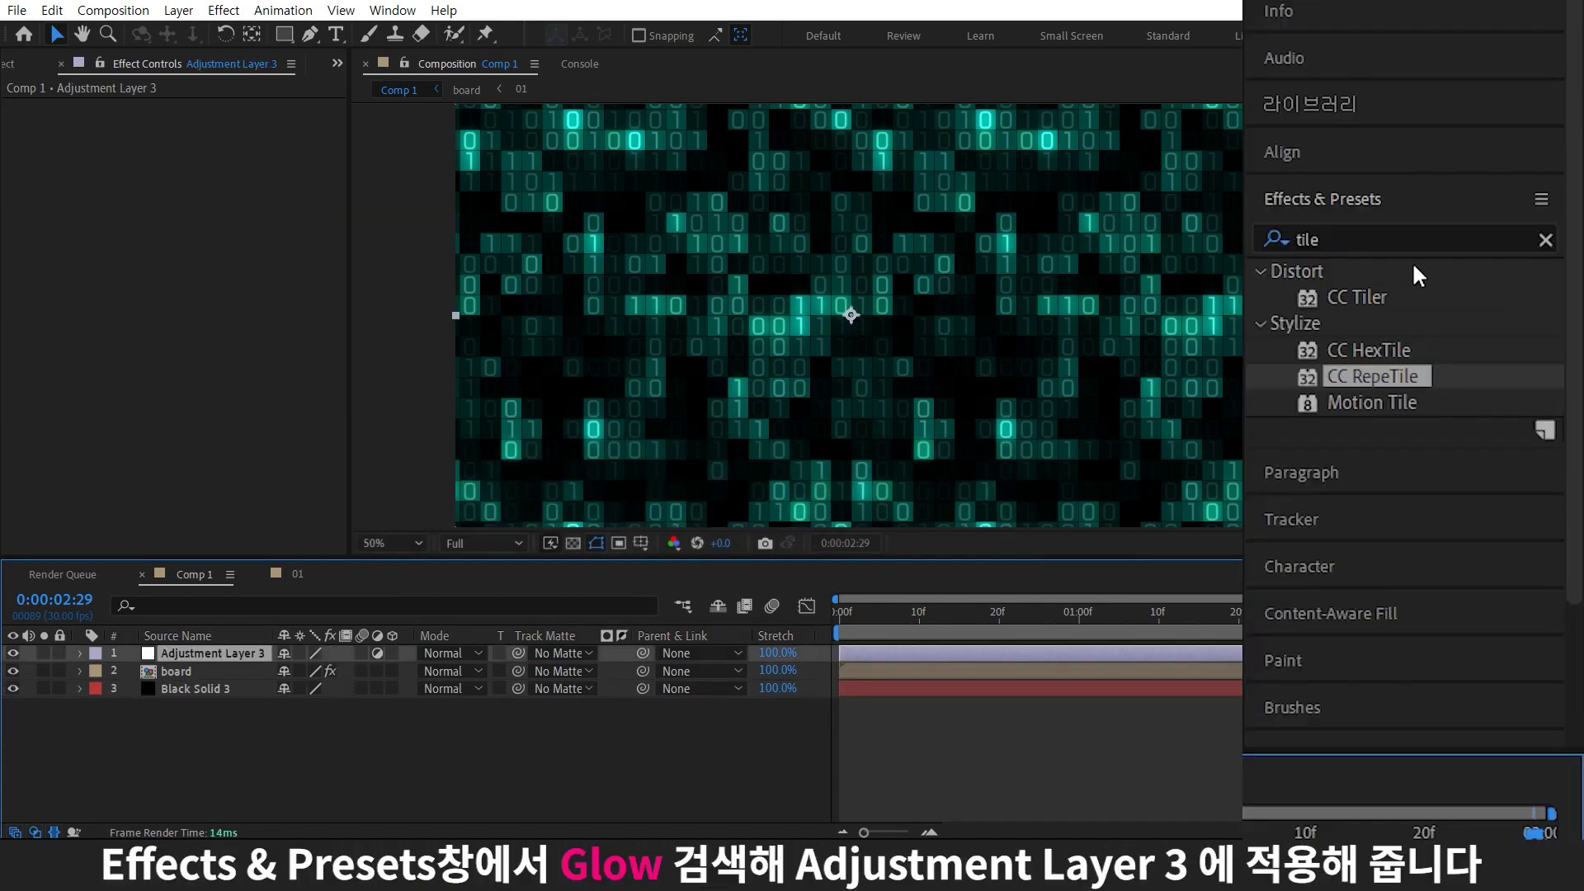
click(1402, 239)
text(glow)
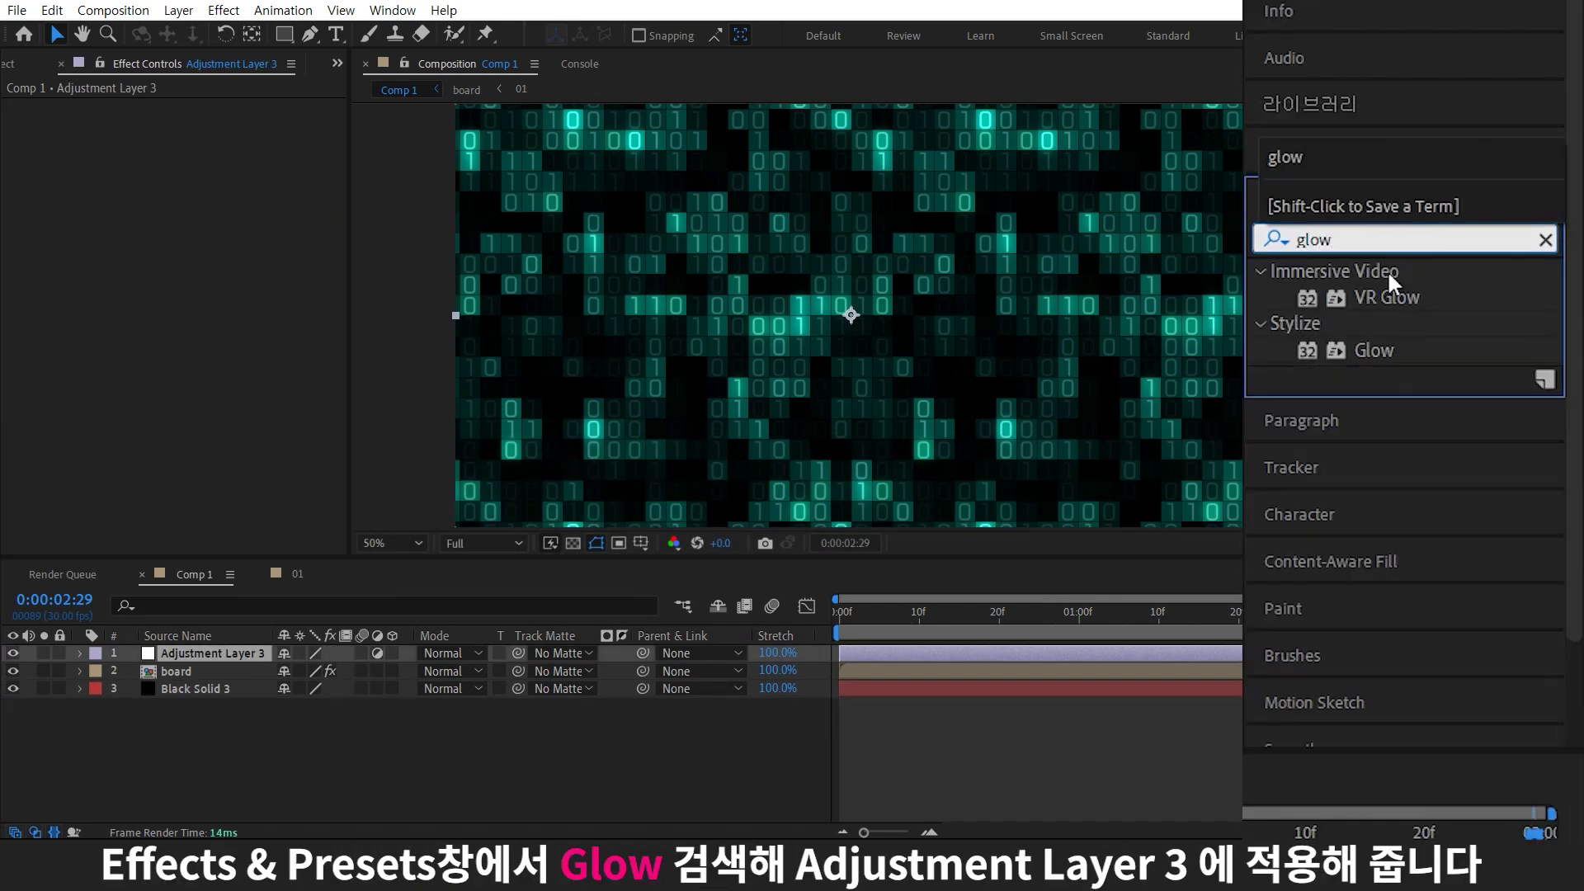
drag(1374, 350, 259, 180)
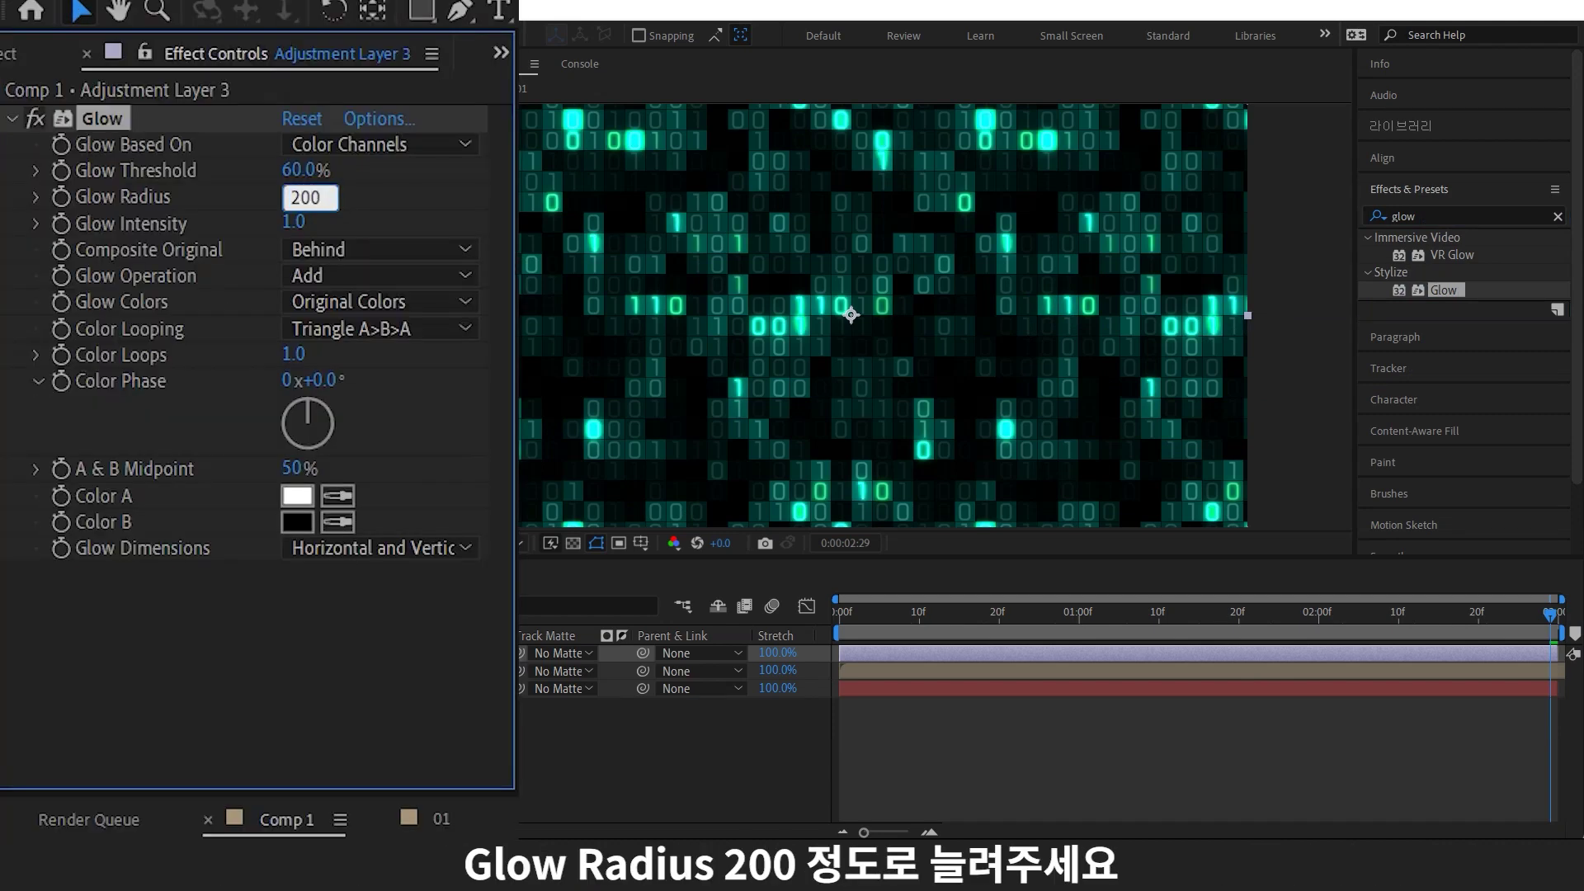
text(200)
key(Return)
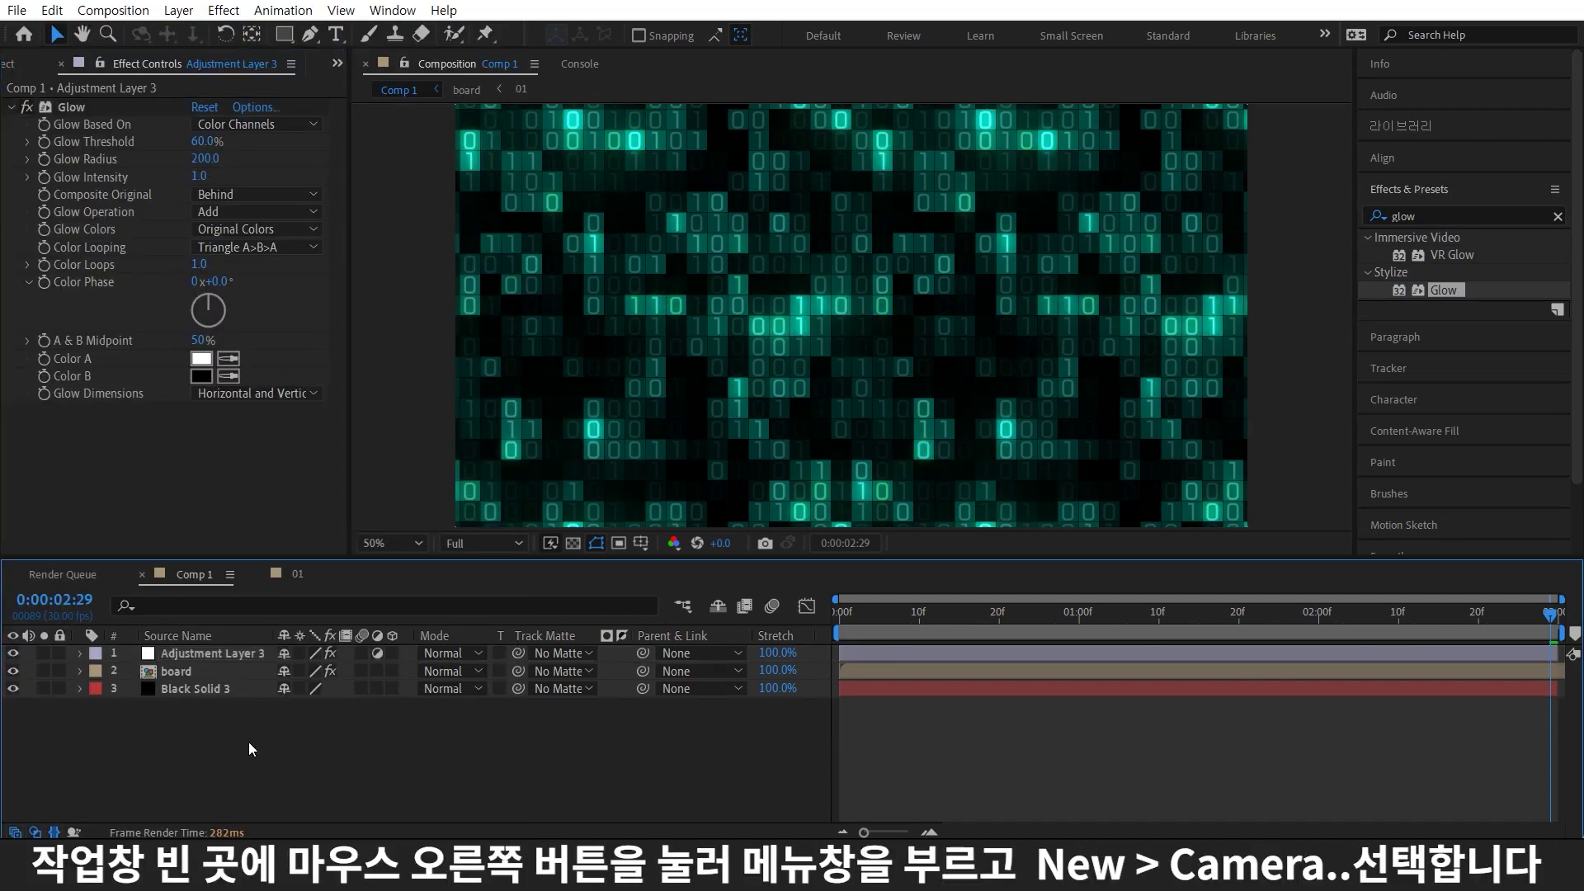
Add a new camera layer with default settings, dismissing the 2D-layers warning
right_click(249, 740)
mouse_move(393, 505)
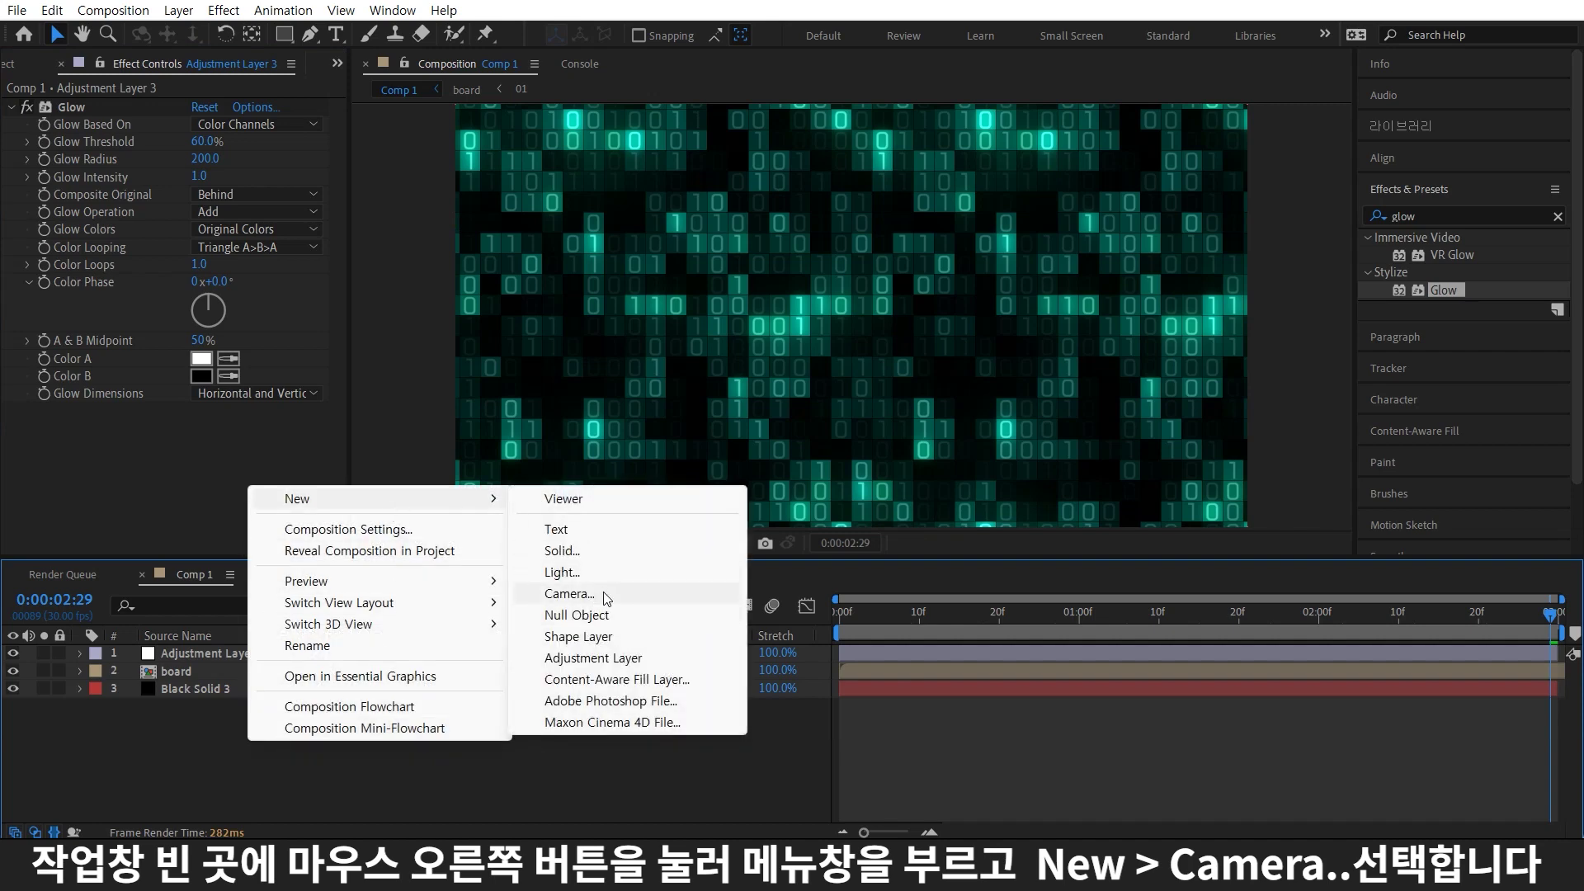
click(578, 594)
click(980, 649)
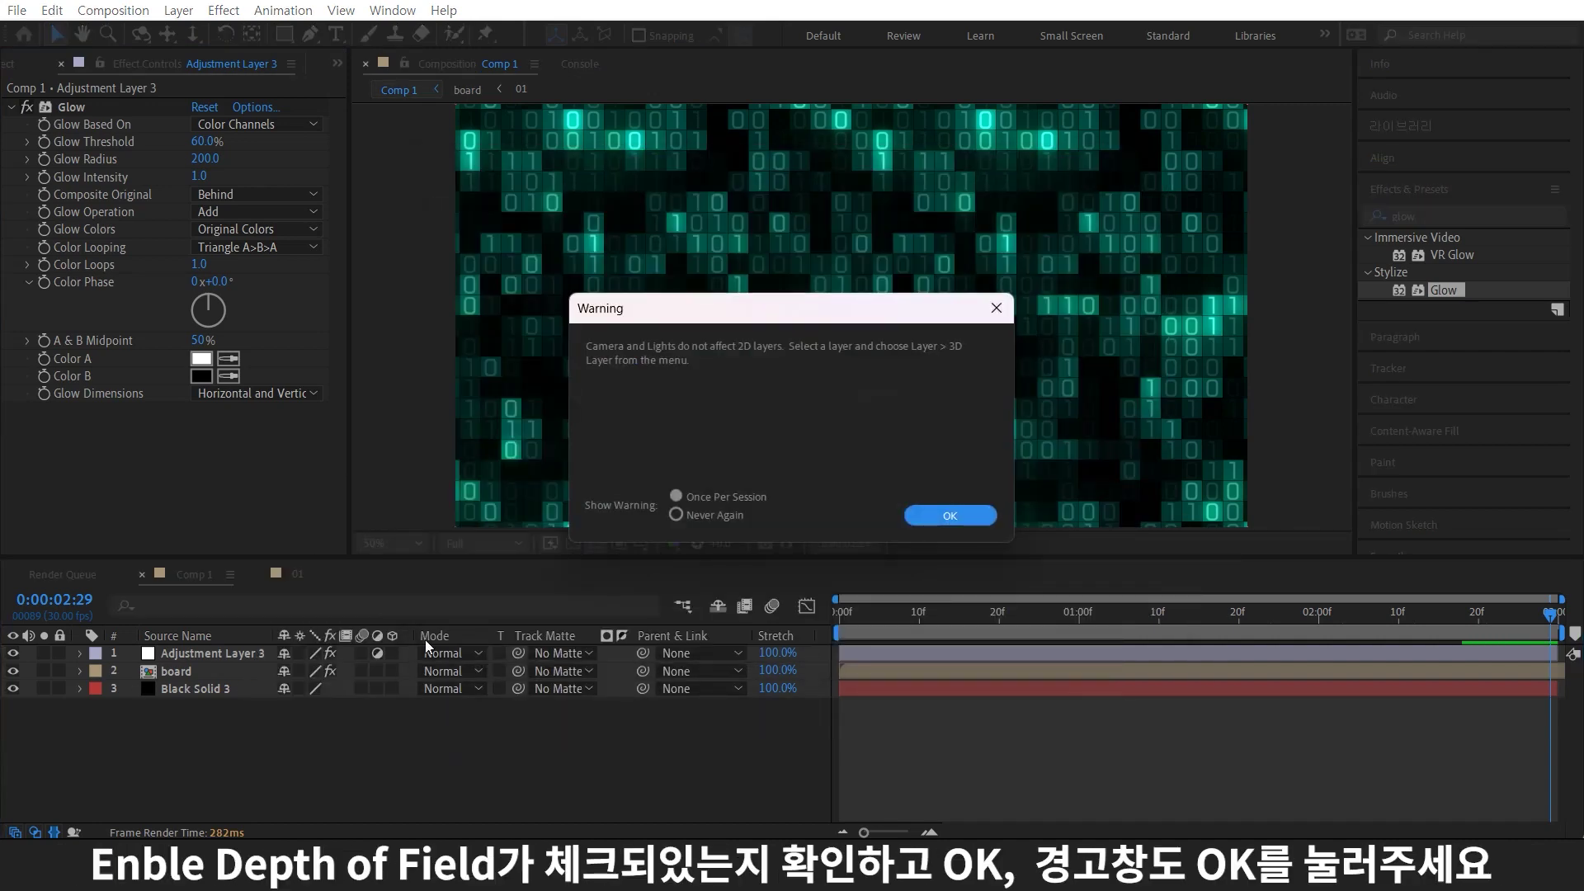
click(932, 517)
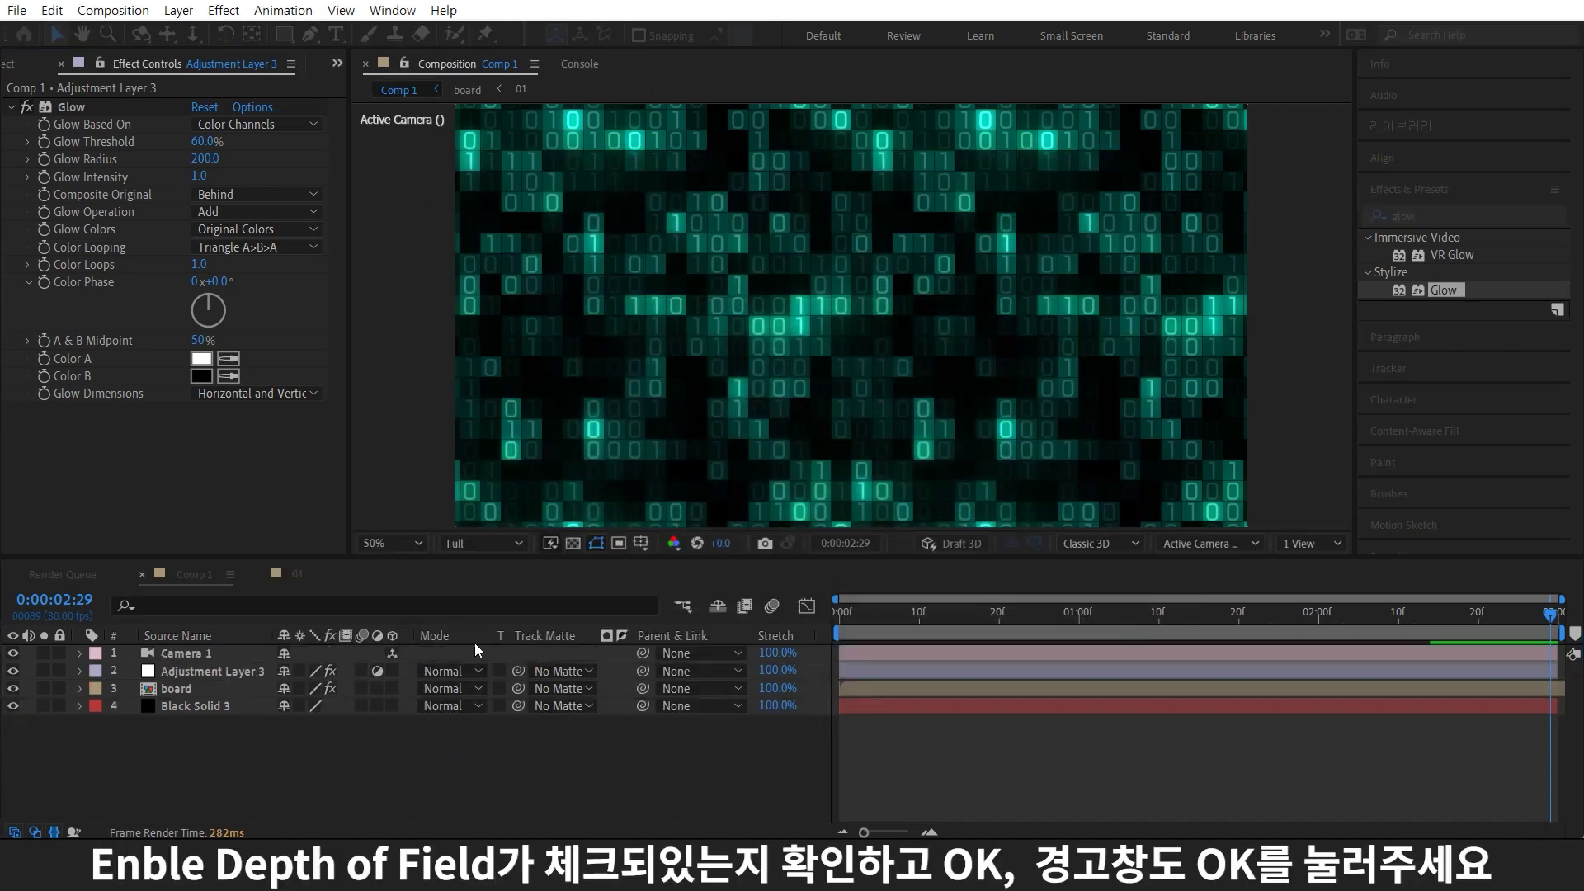
Make board a 3D layer rotated -60° on X and 25° on Z
click(393, 688)
click(200, 688)
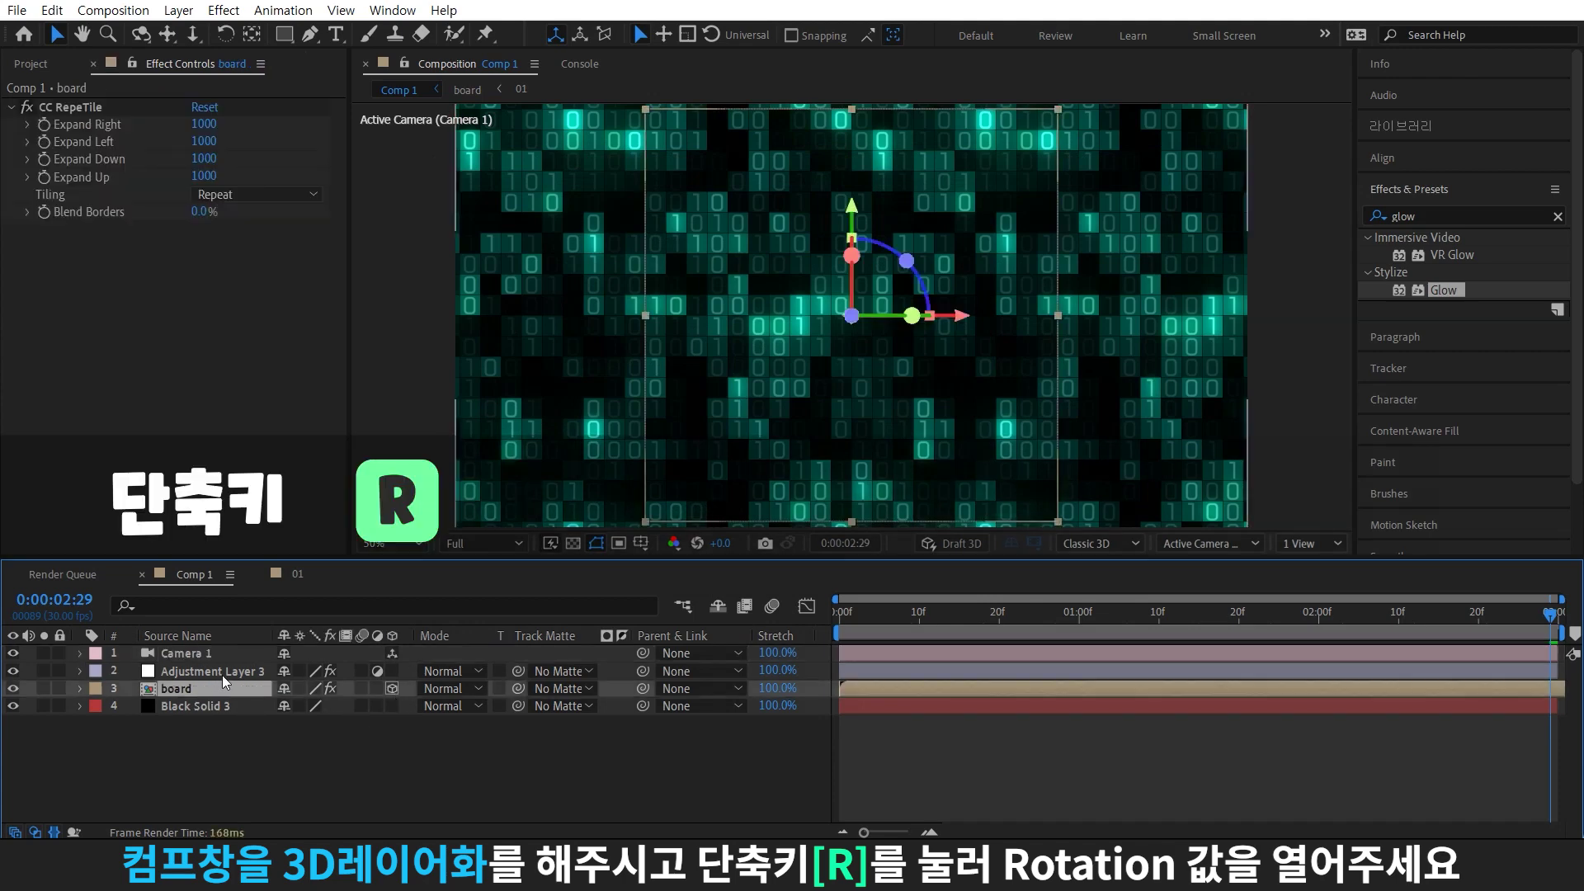
key(r)
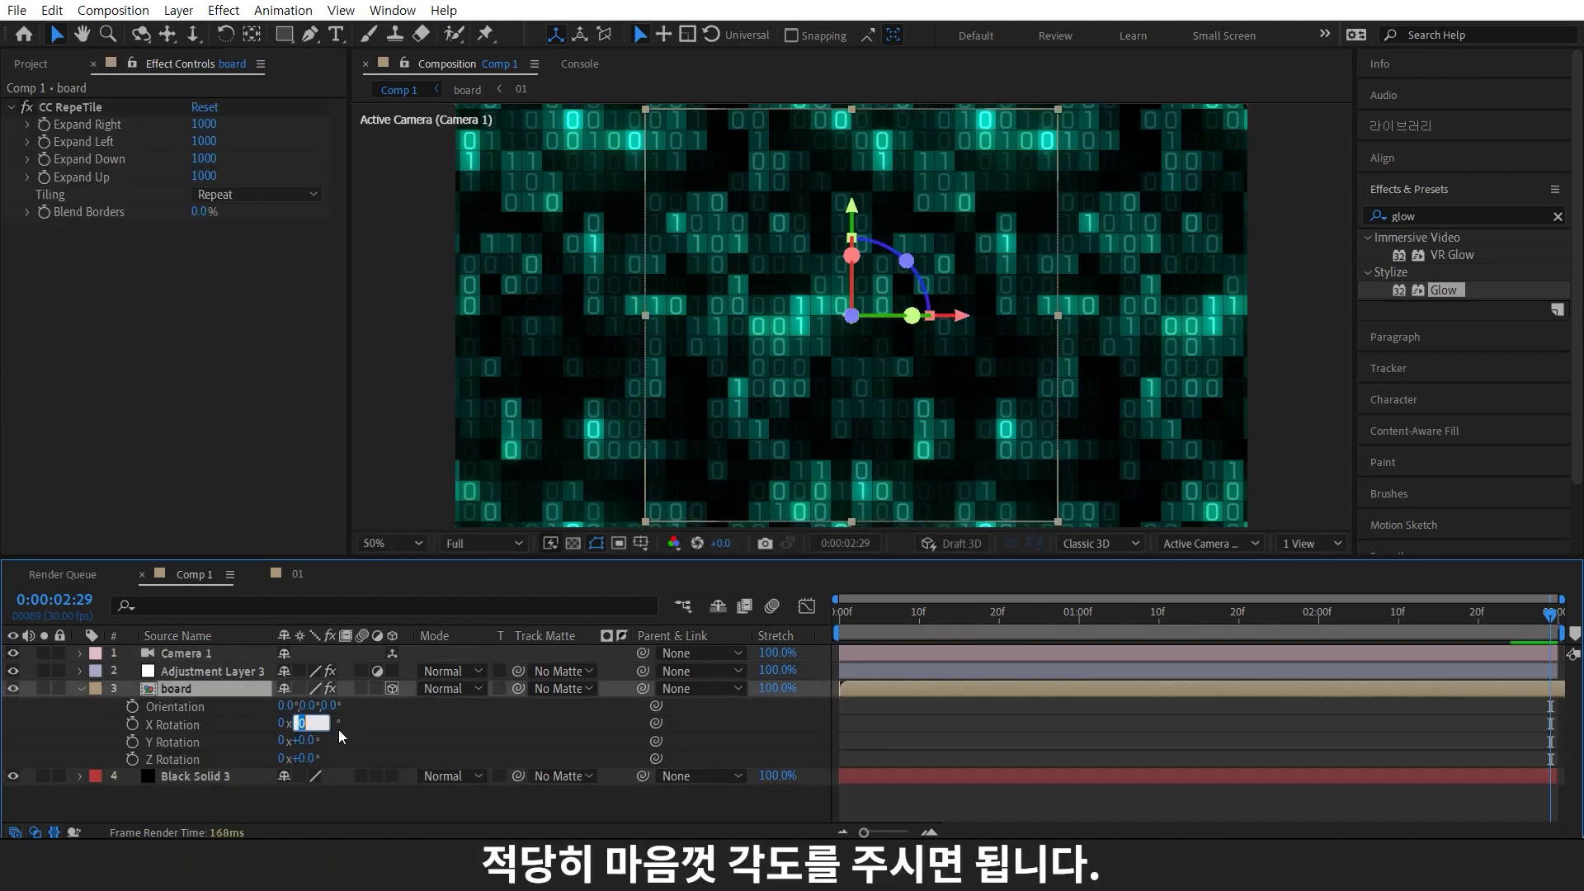
text(-60)
key(Return)
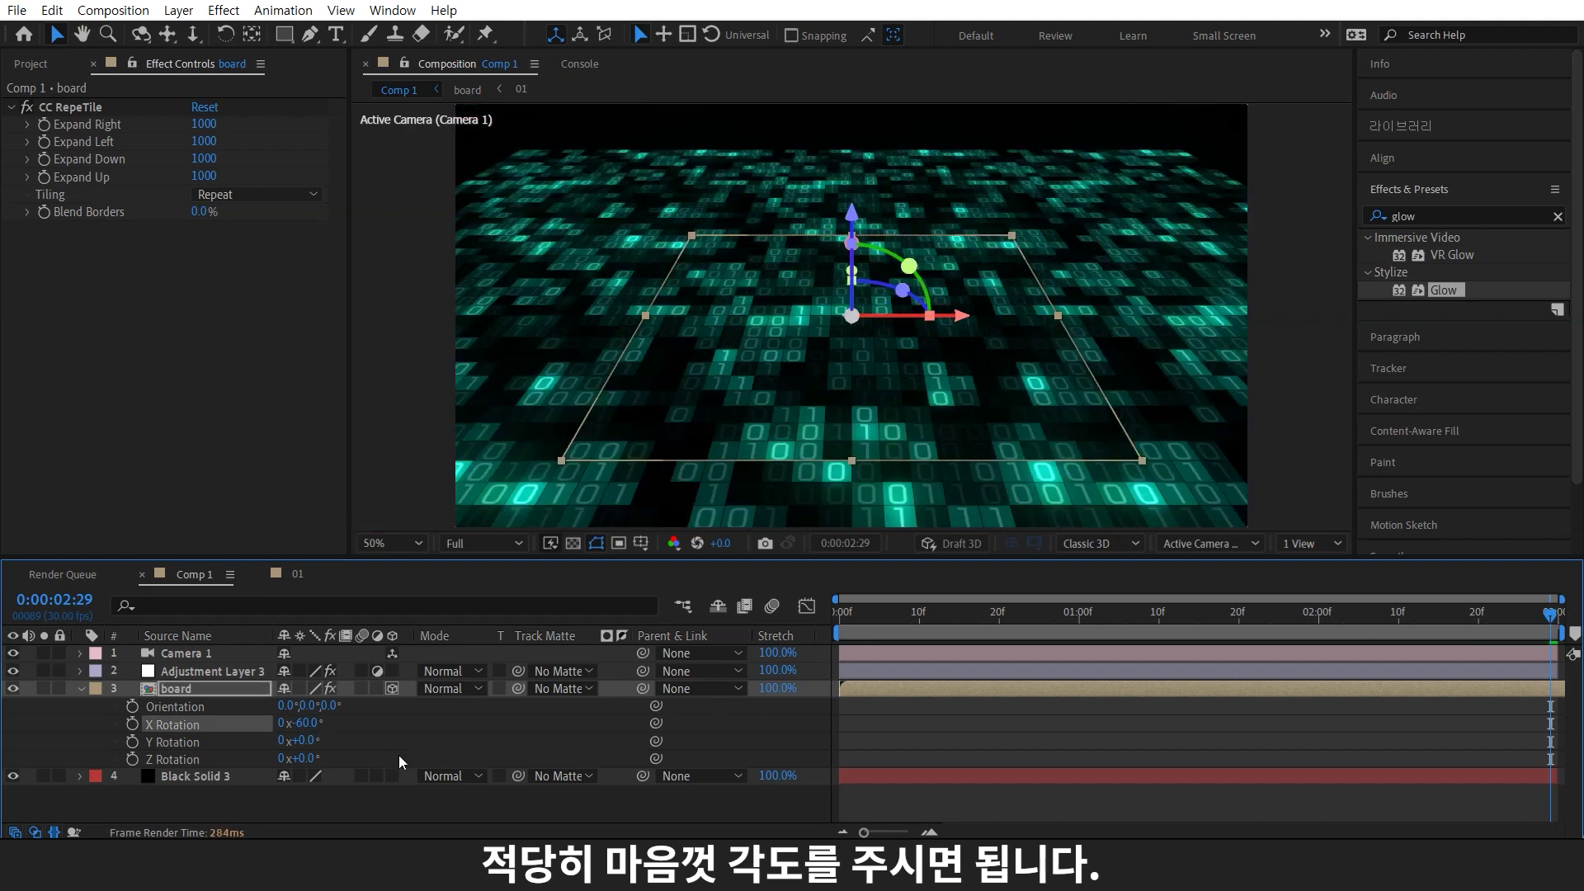
click(307, 758)
text(25)
key(Return)
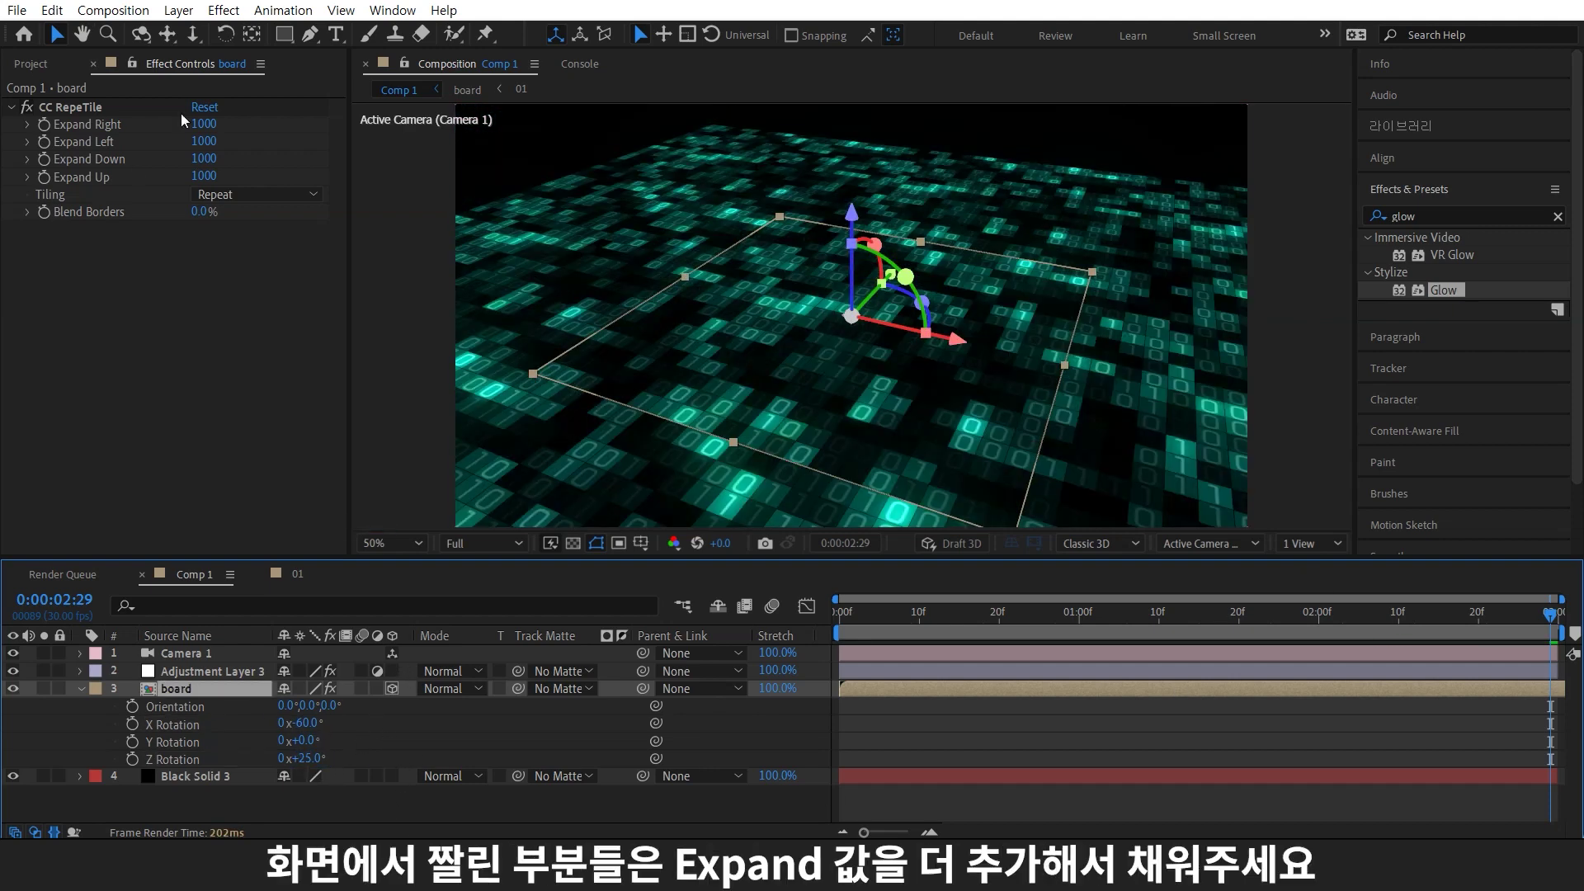
Set CC RepeTile Expand Right, Left and Up to 3000
click(204, 124)
text(3000)
key(Tab)
text(3000)
key(Tab)
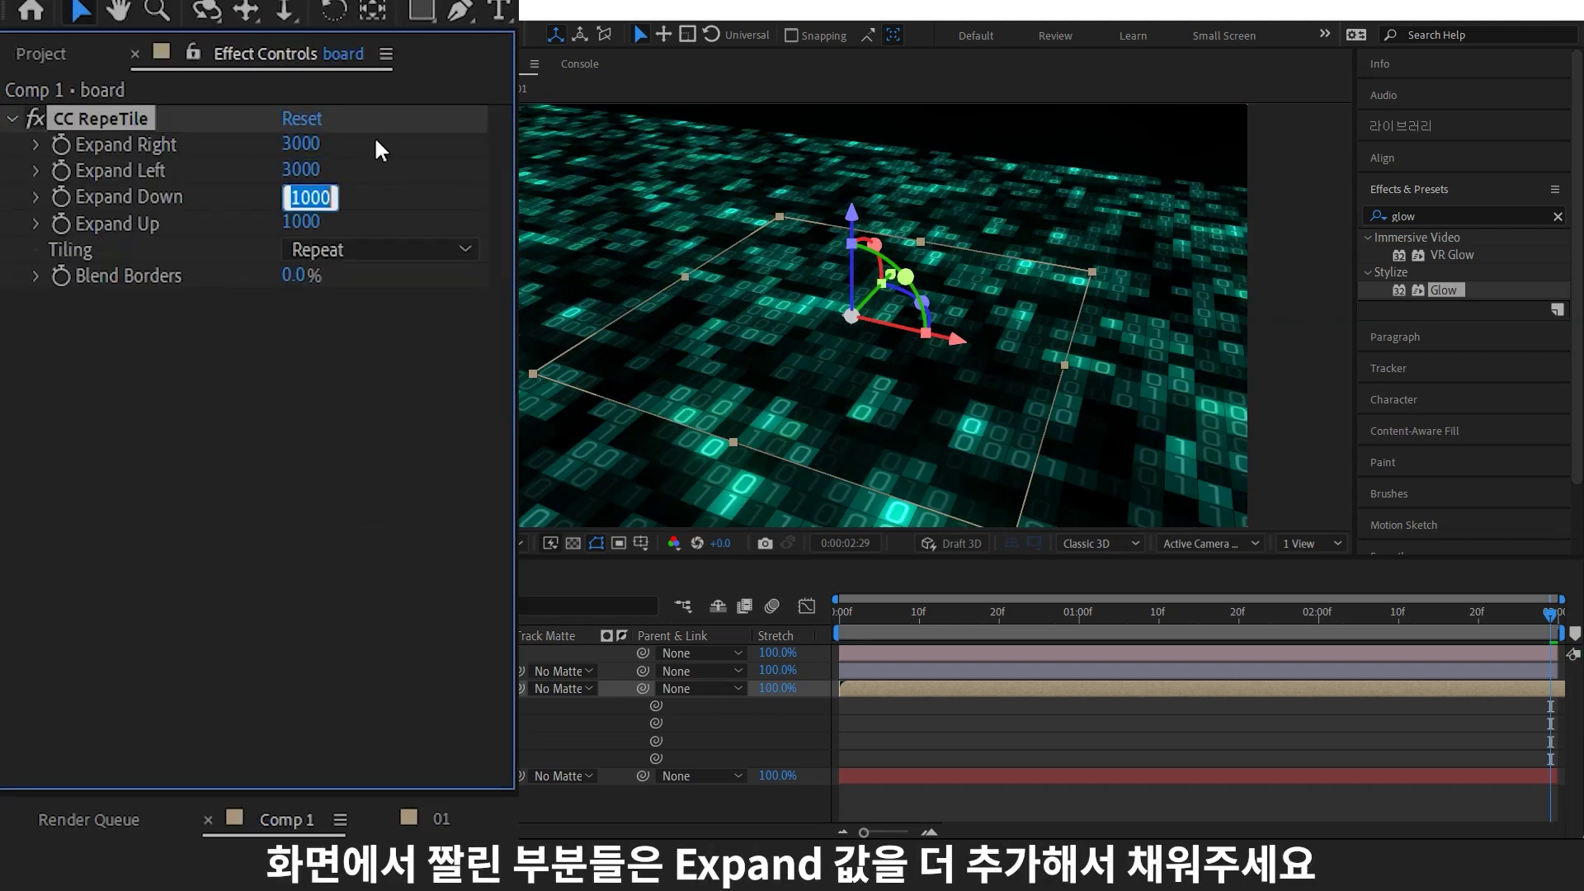
key(Tab)
text(3000)
key(Return)
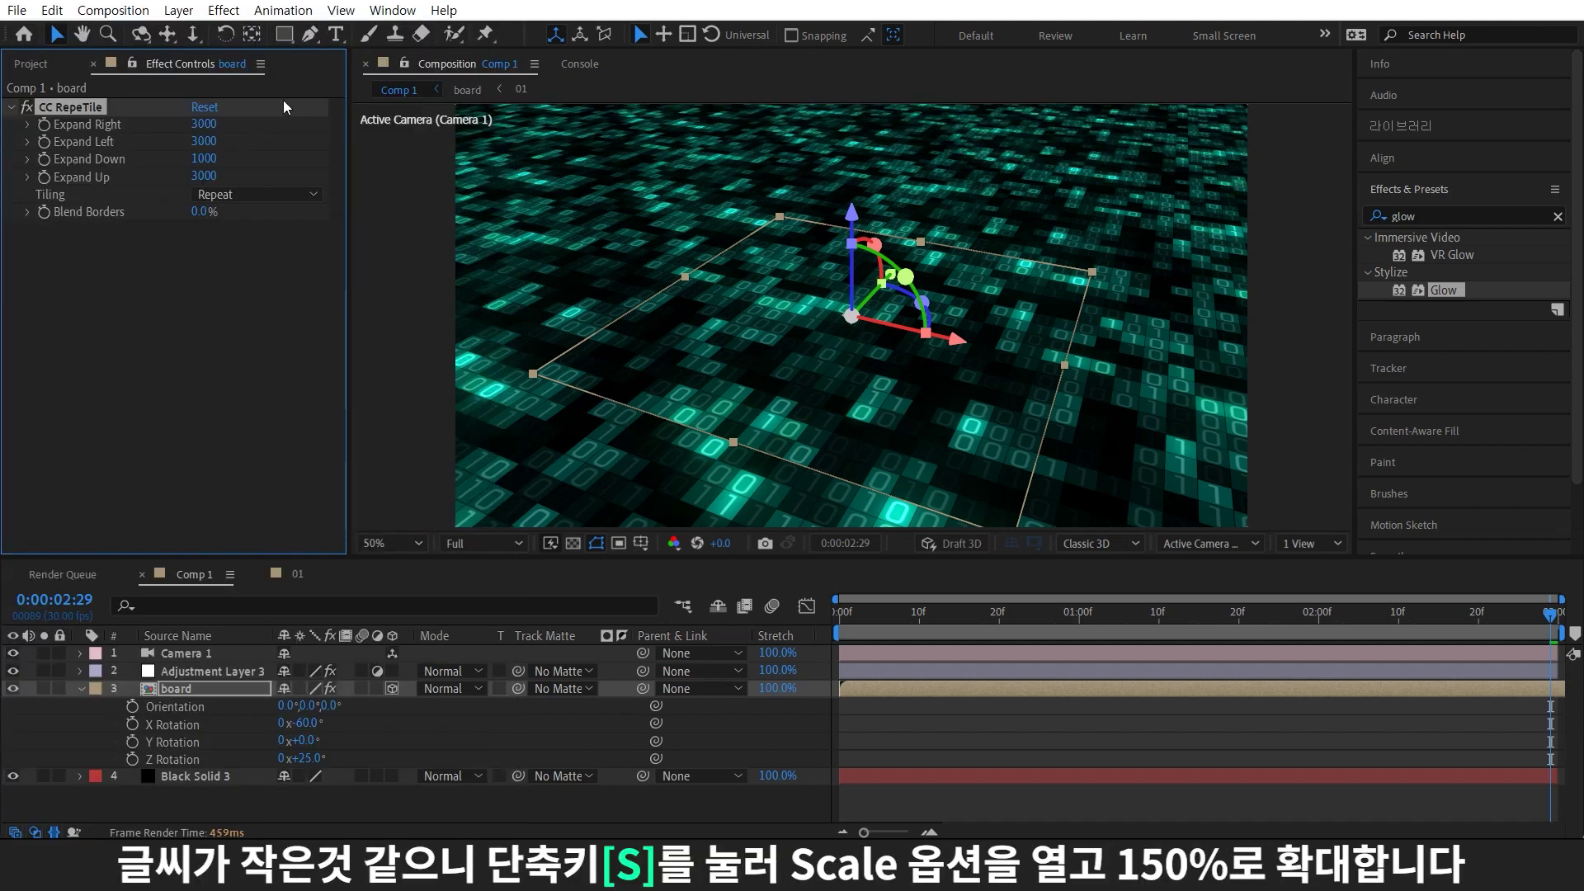
Scale the board layer to 150%
key(s)
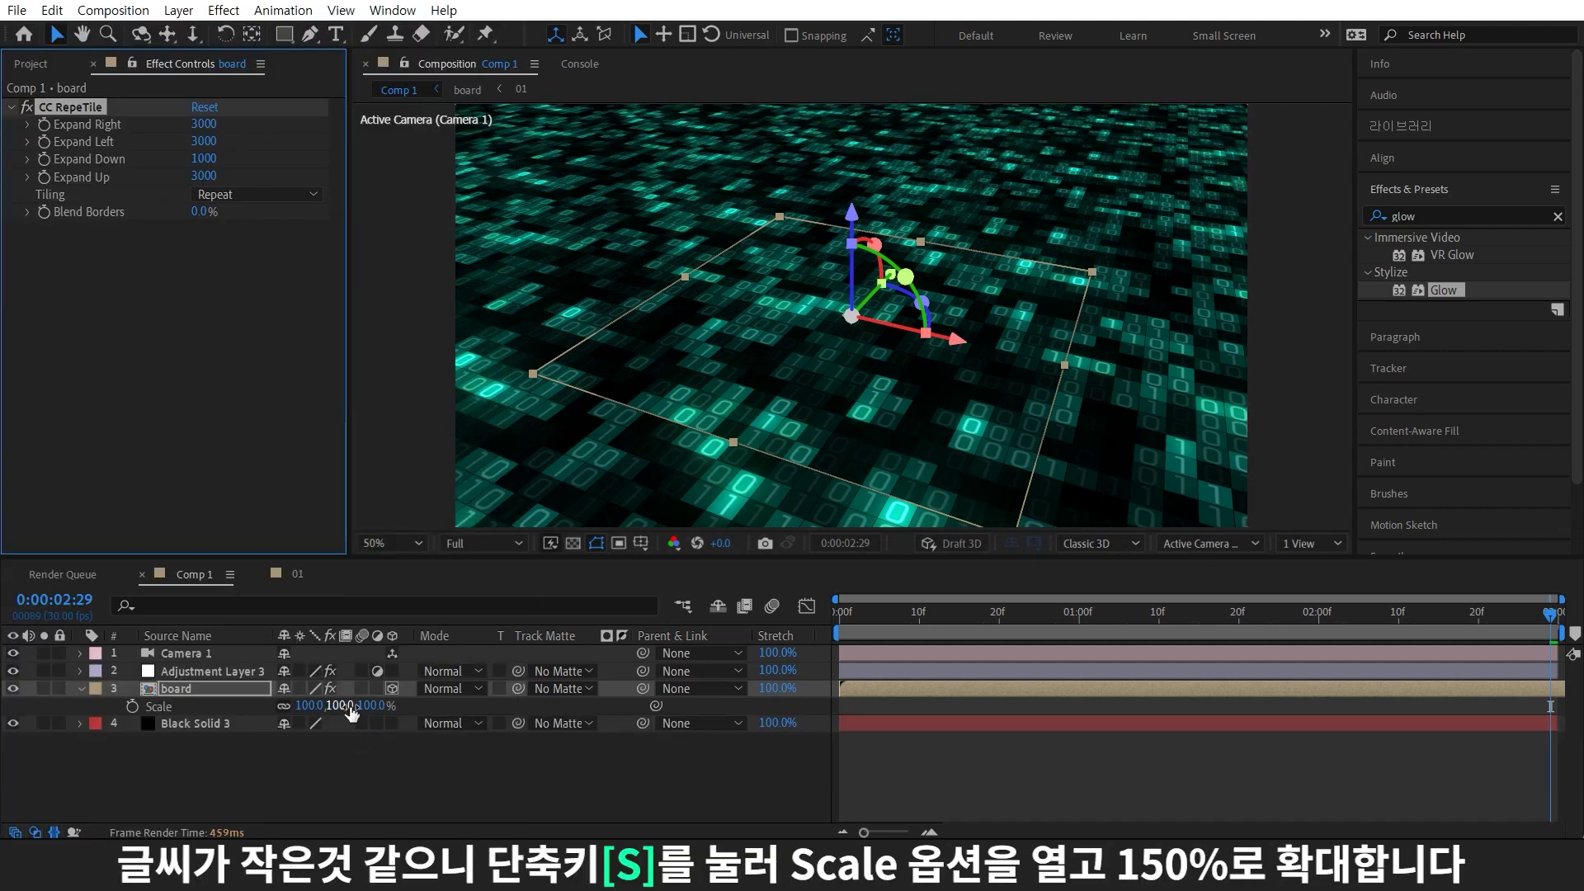
click(350, 708)
text(150)
key(Return)
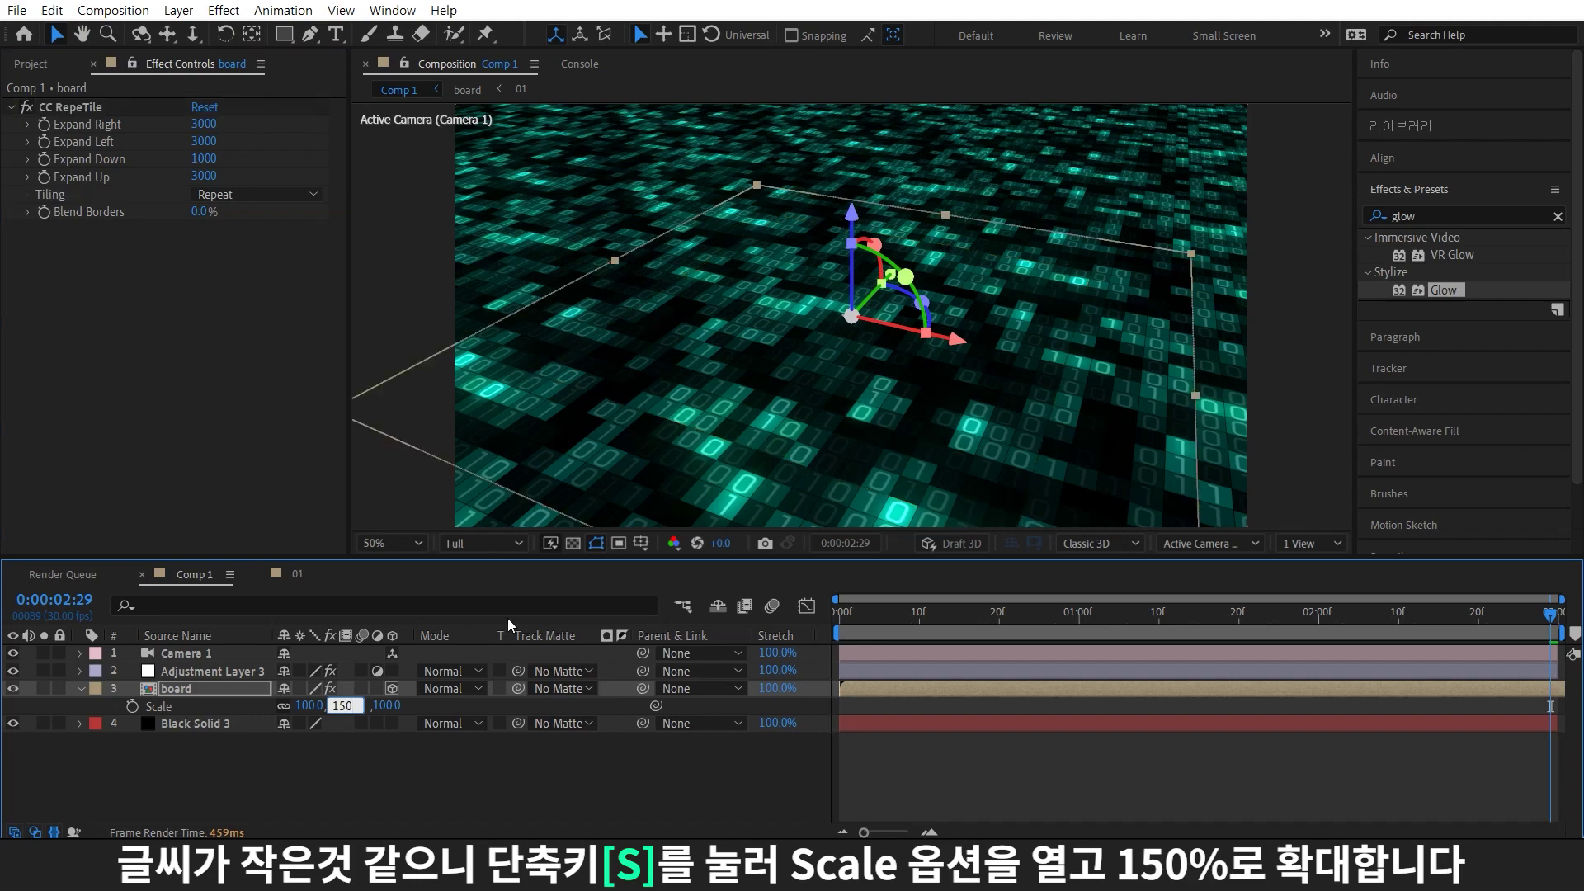
Shift board one second earlier and keyframe Position from 960,540,0 to 483.3,428.9,192.5
key(Home)
drag(1076, 692, 711, 719)
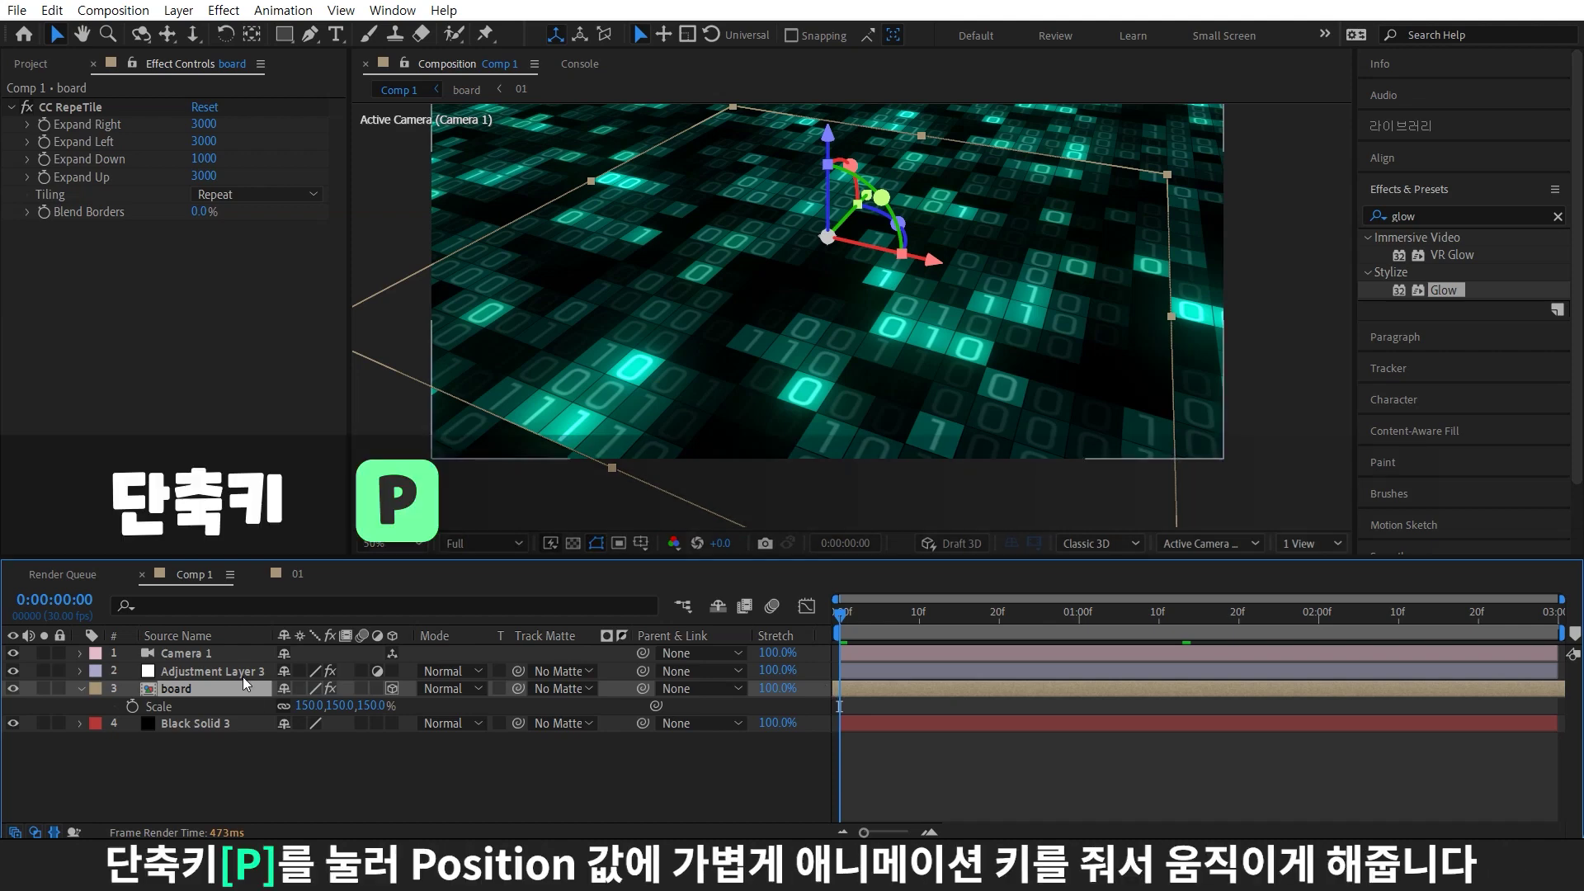
key(p)
key(alt+shift+p)
key(End)
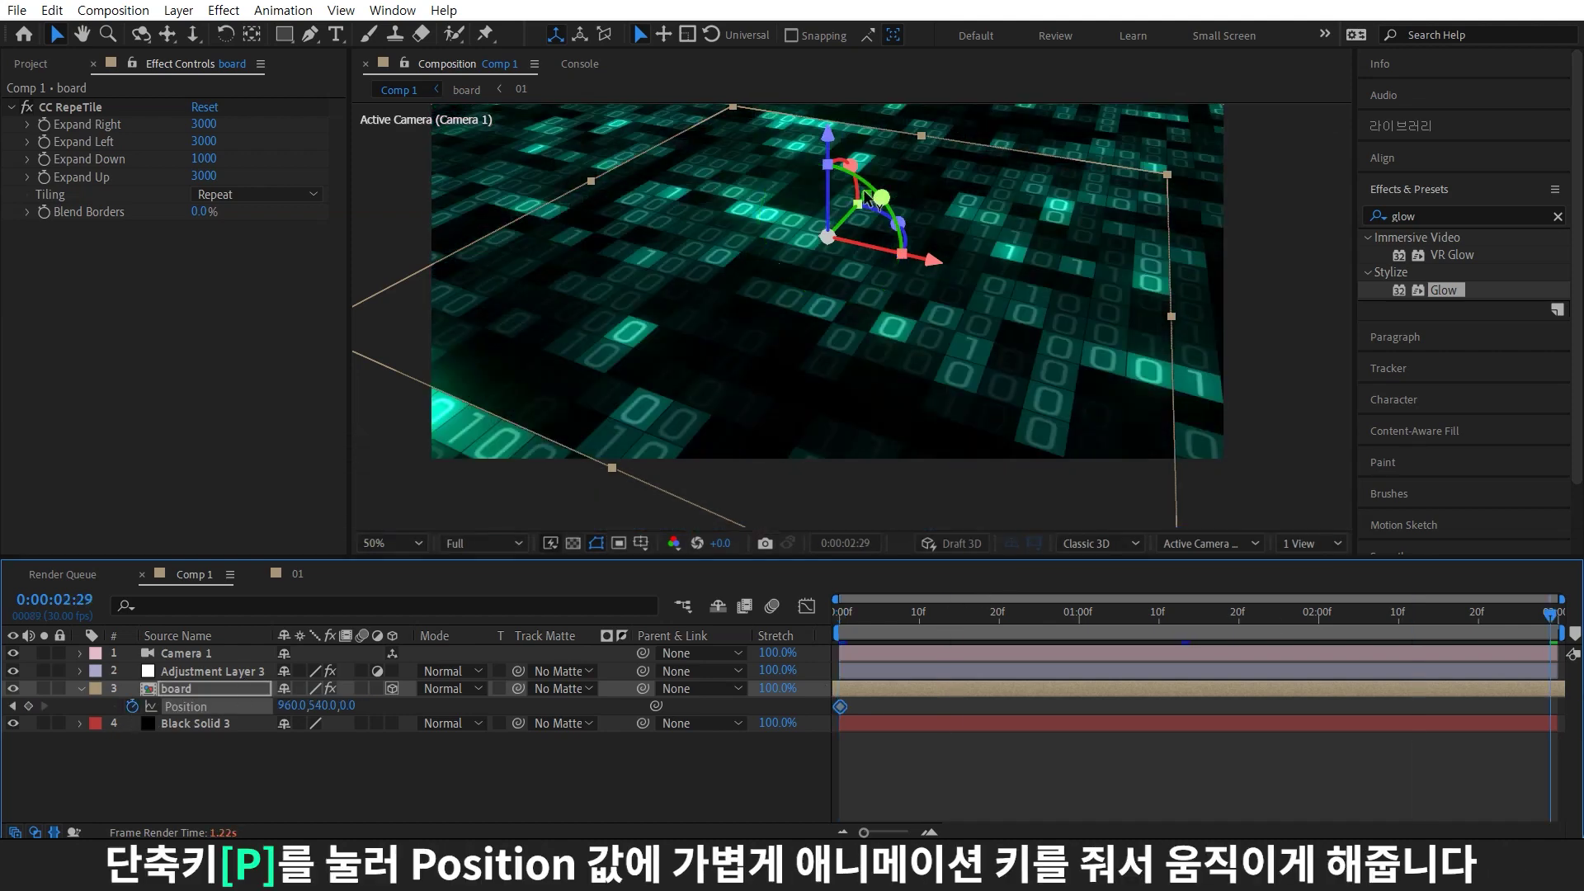
drag(921, 264, 726, 198)
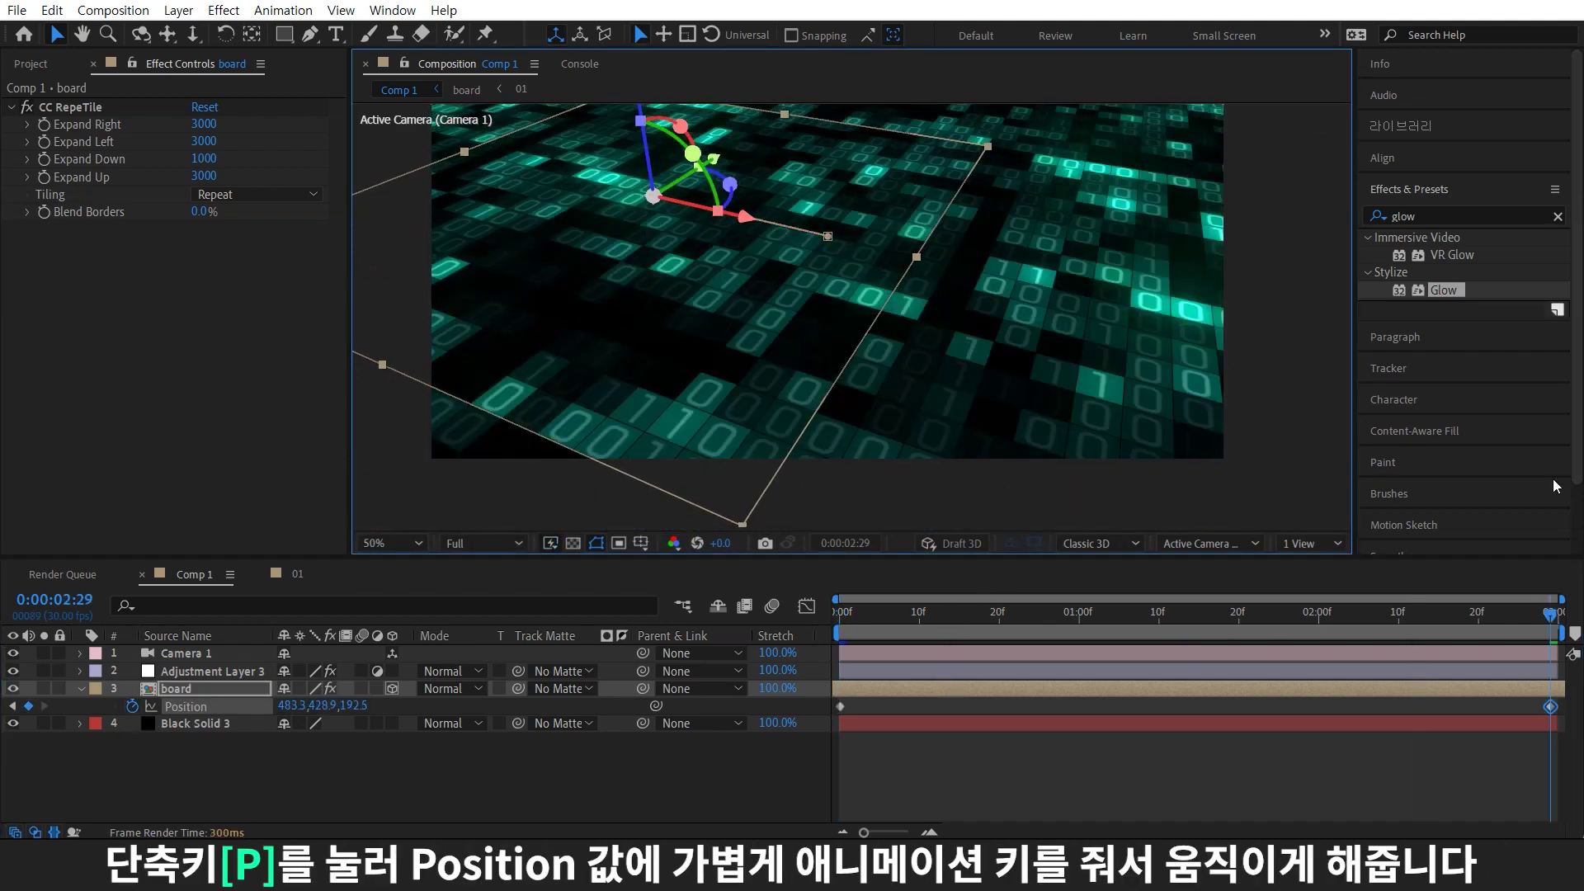
click(244, 655)
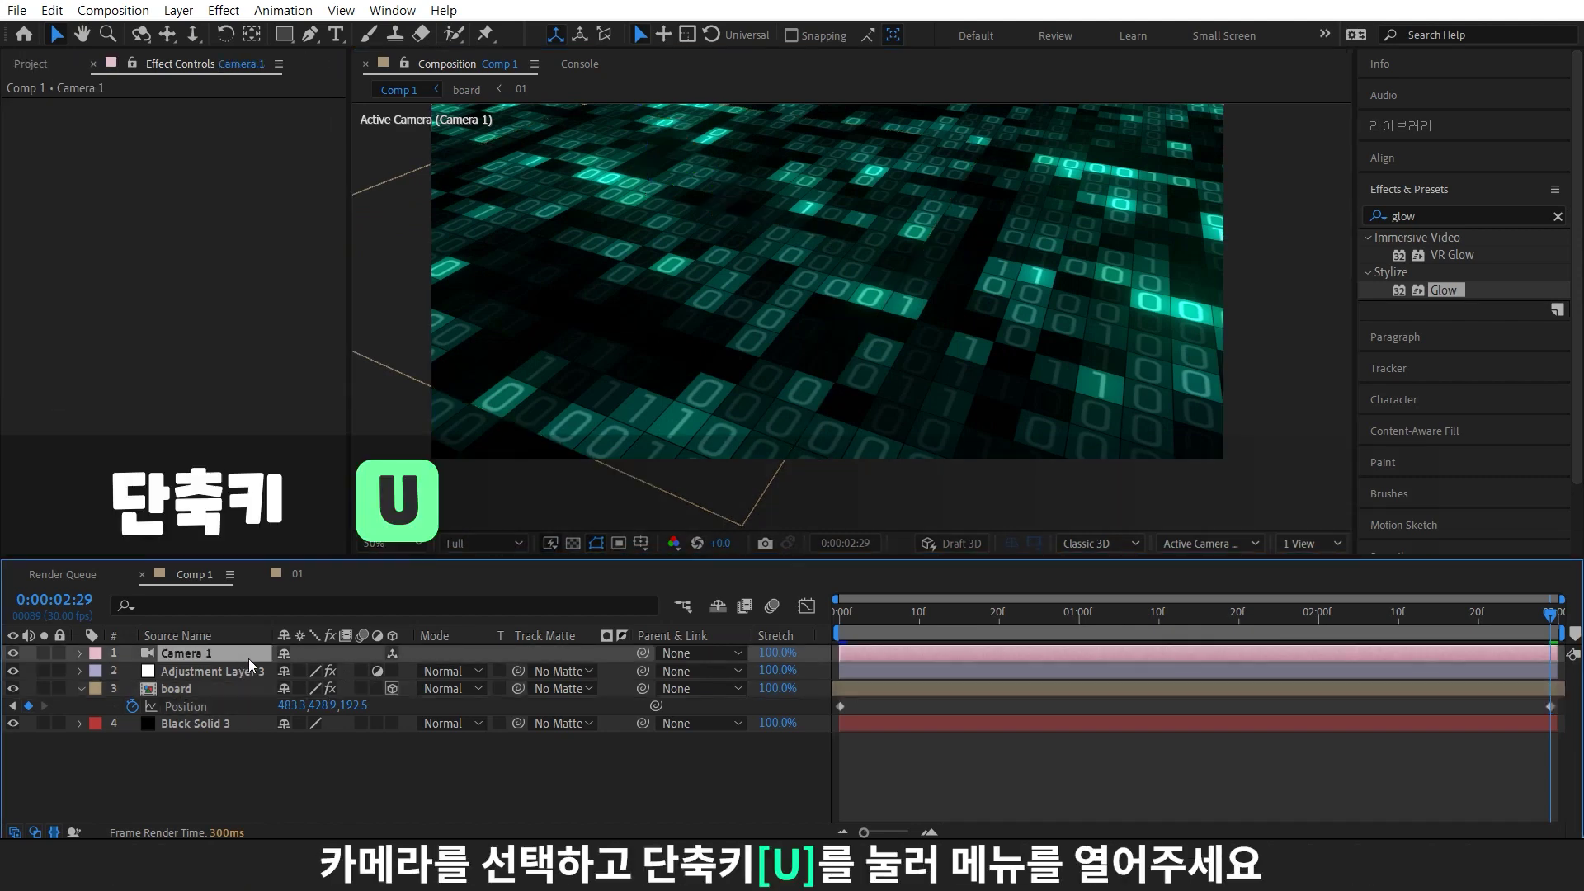
Set Camera 1's Aperture to 600 pixels and preview the blurred, drifting board
key(u)
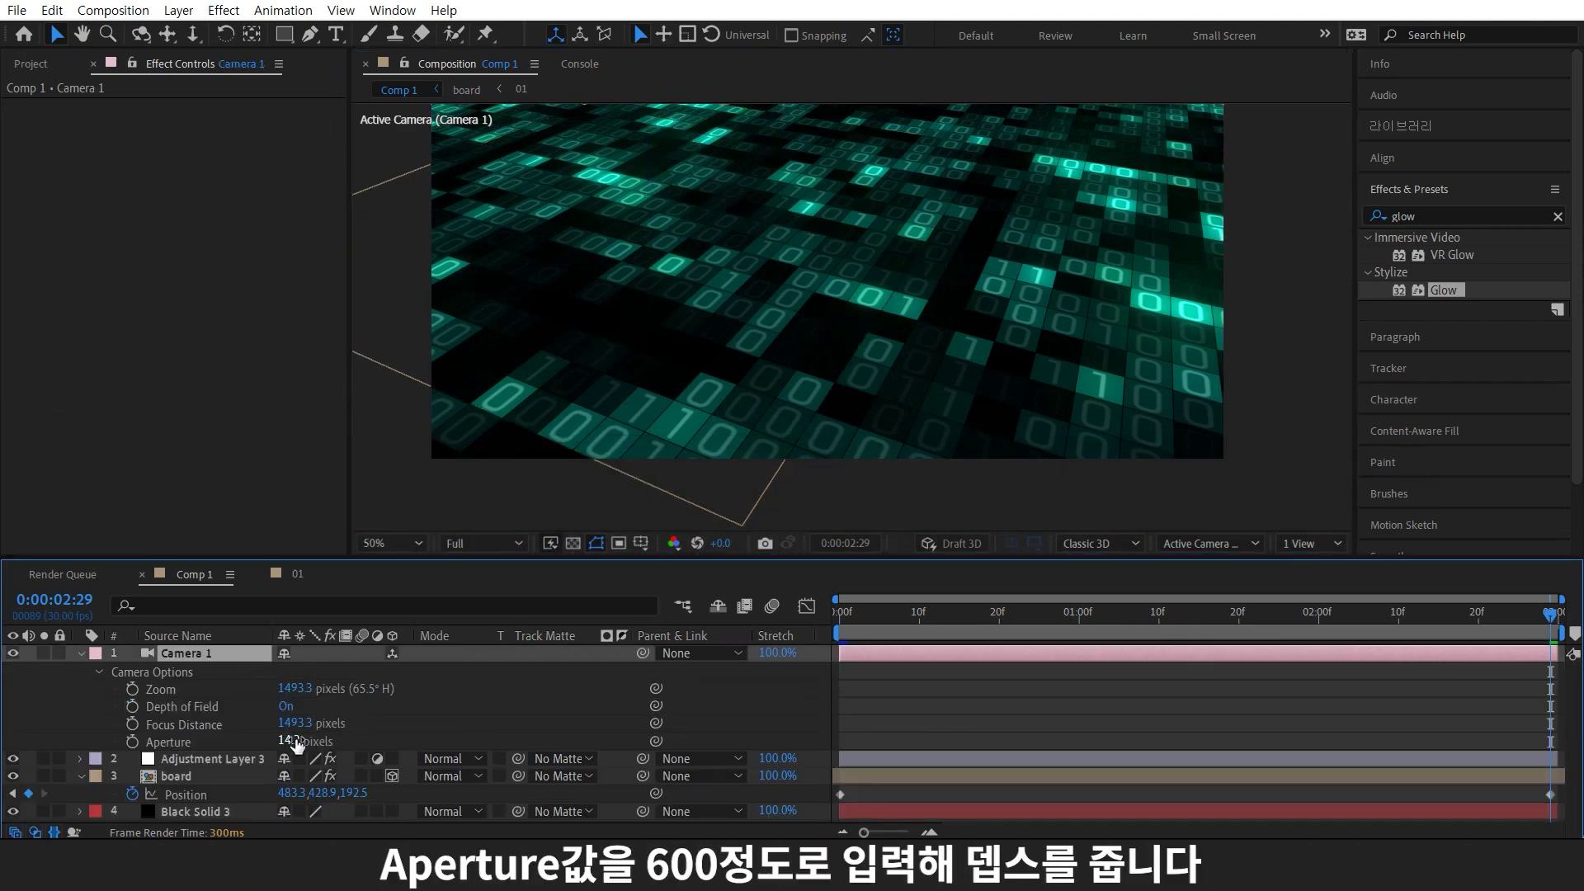
click(296, 733)
text(600)
key(Return)
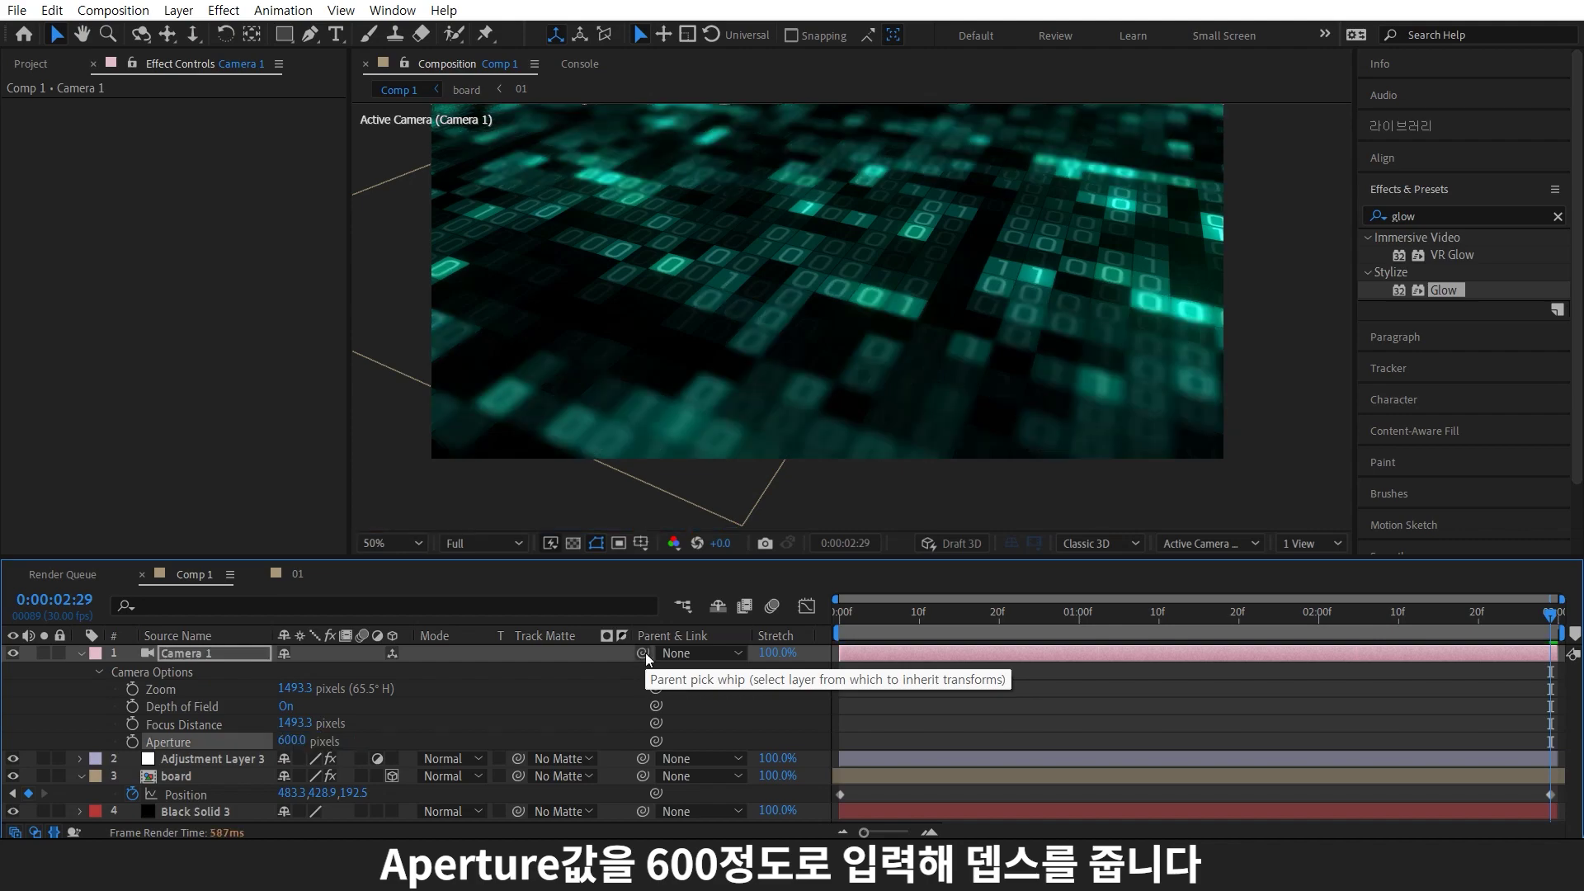
key(space)
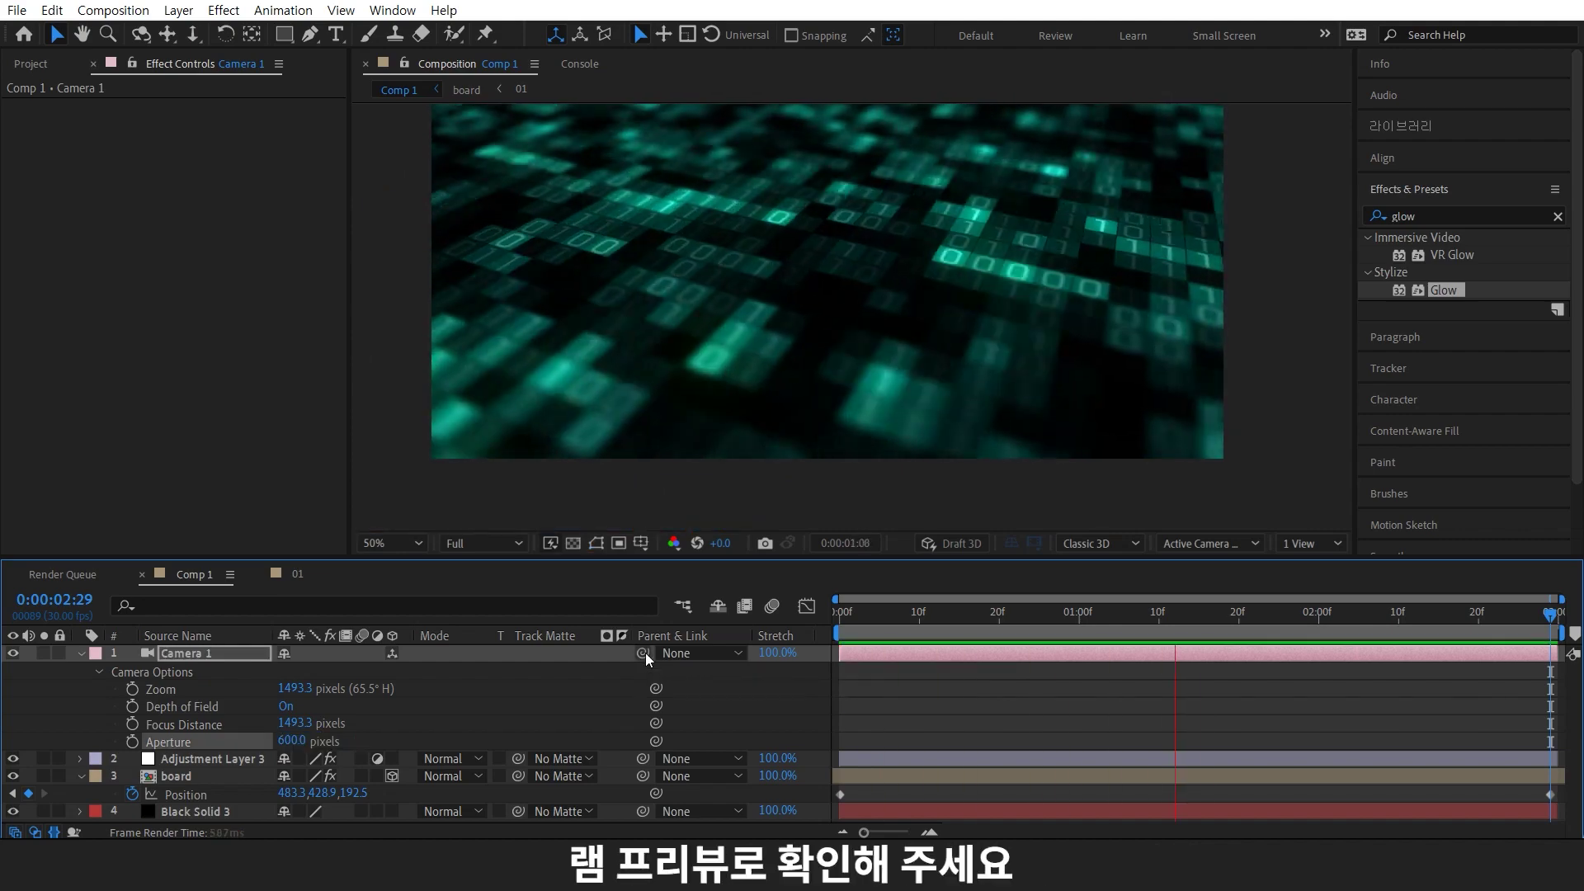